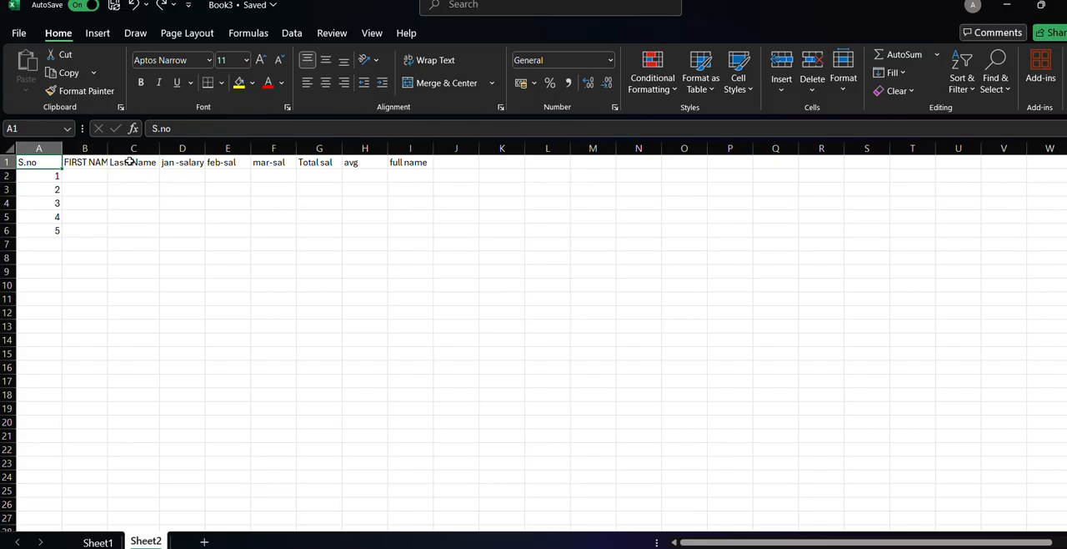
double_click(131, 162)
type("t")
key("BackSpace")
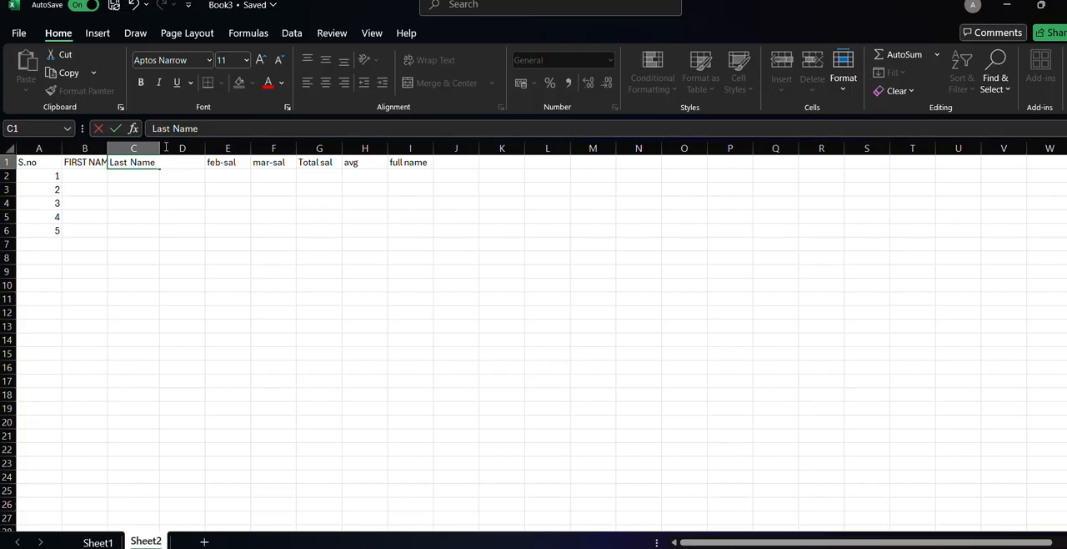
left_click_drag(157, 162, 130, 162)
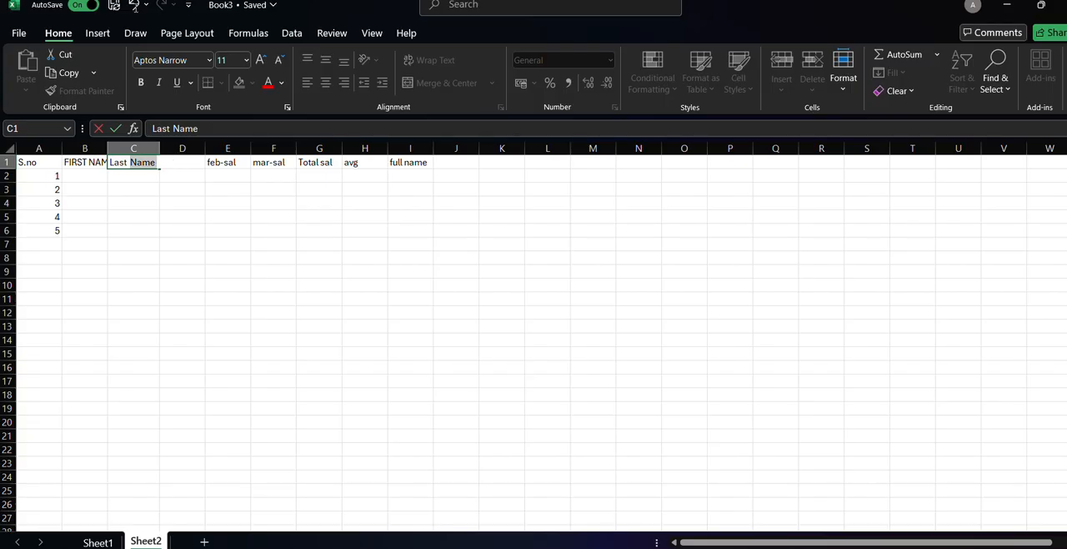
left_click(134, 9)
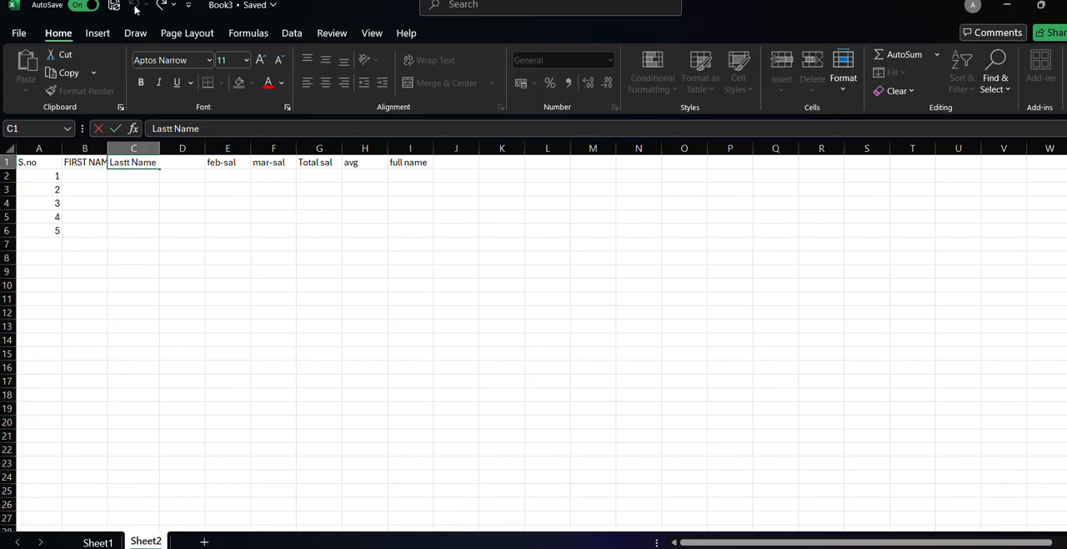
key("BackSpace")
left_click(178, 149)
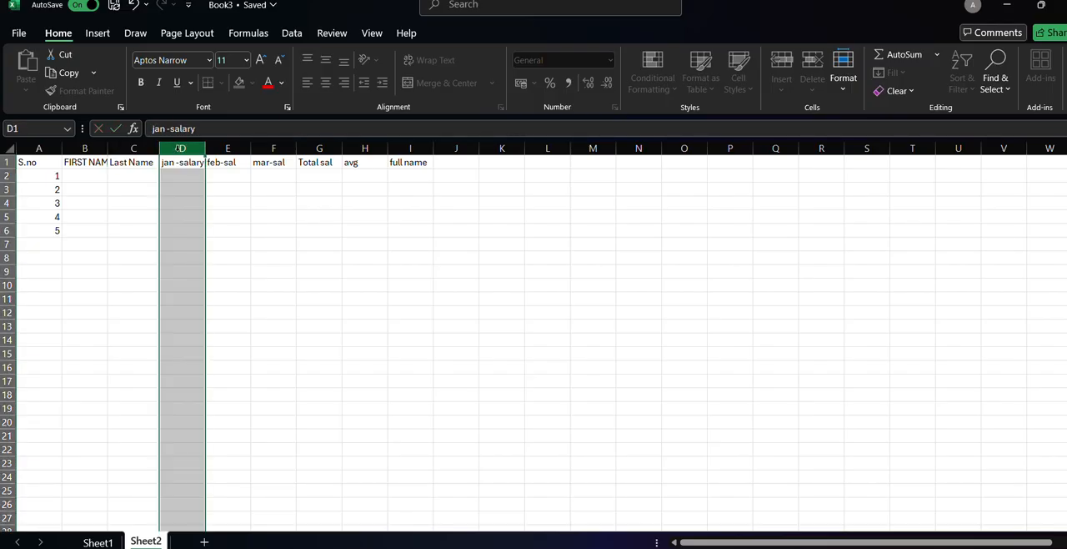
left_click_drag(235, 204, 50, 204)
left_click(69, 261)
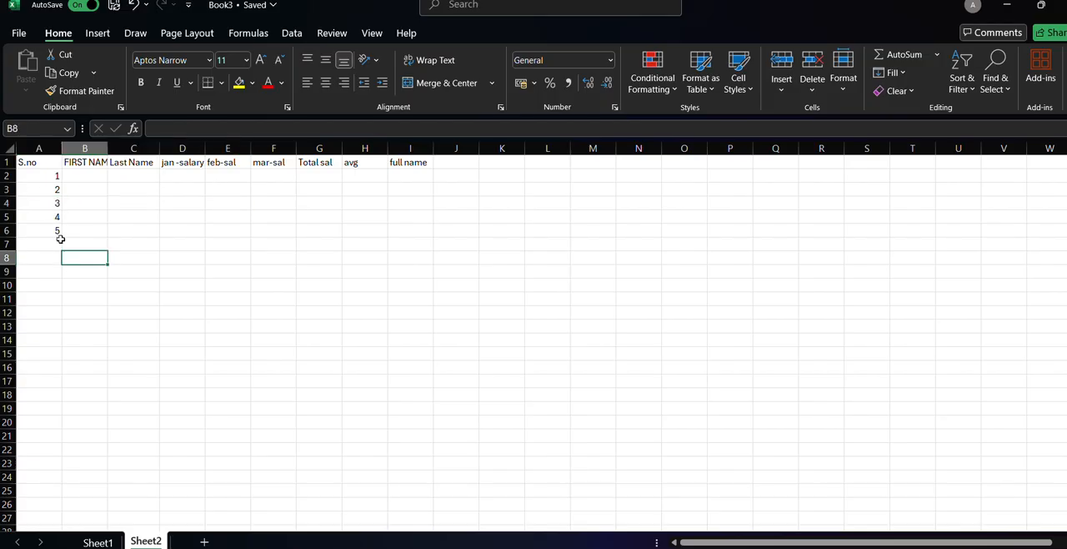
double_click(31, 162)
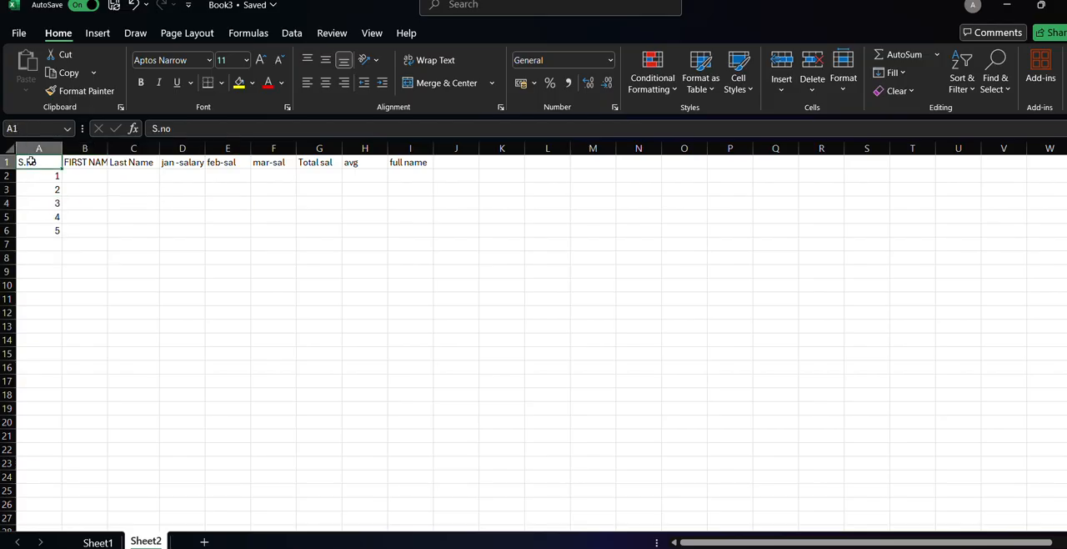
left_click(75, 184)
double_click(47, 162)
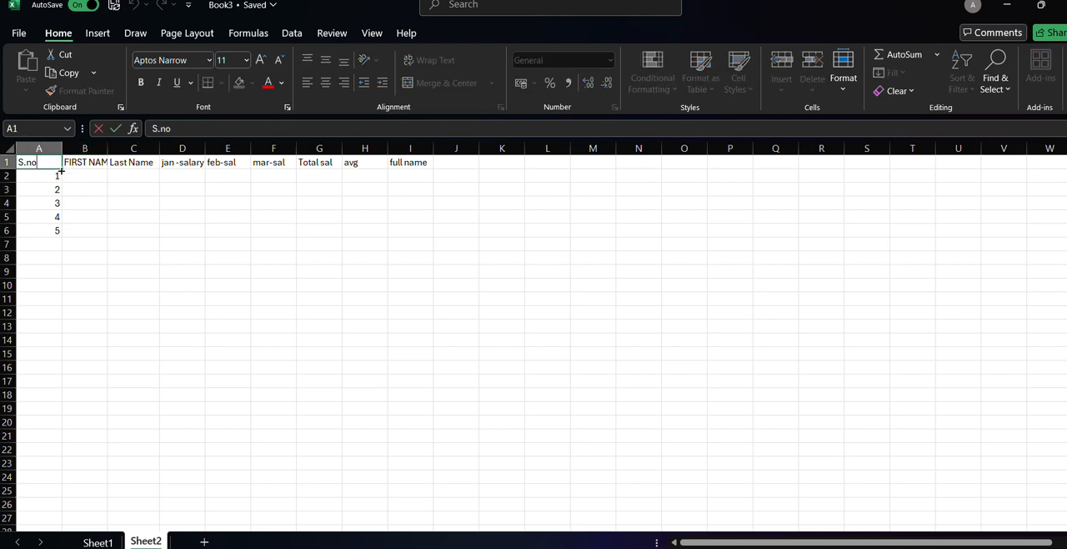
left_click_drag(61, 171, 437, 161)
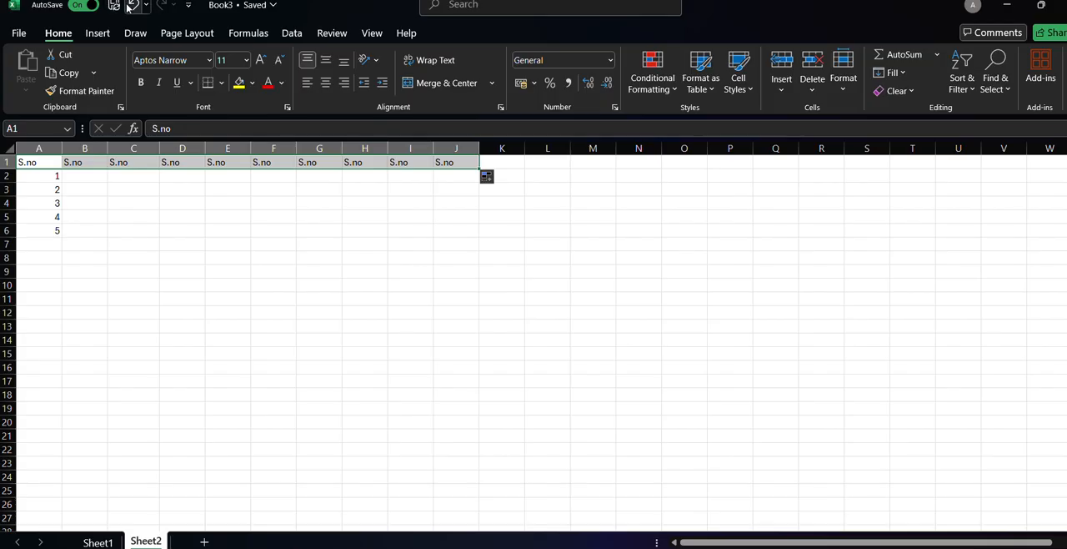
key("ctrl+z")
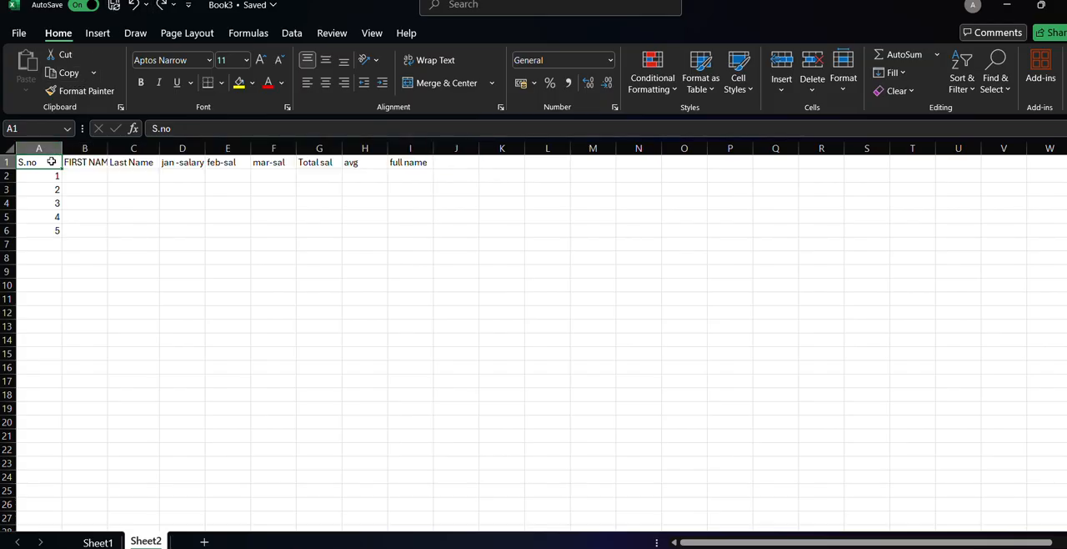
Make the header row bold from S.no through full name (A1:I1).
left_click_drag(51, 162, 413, 157)
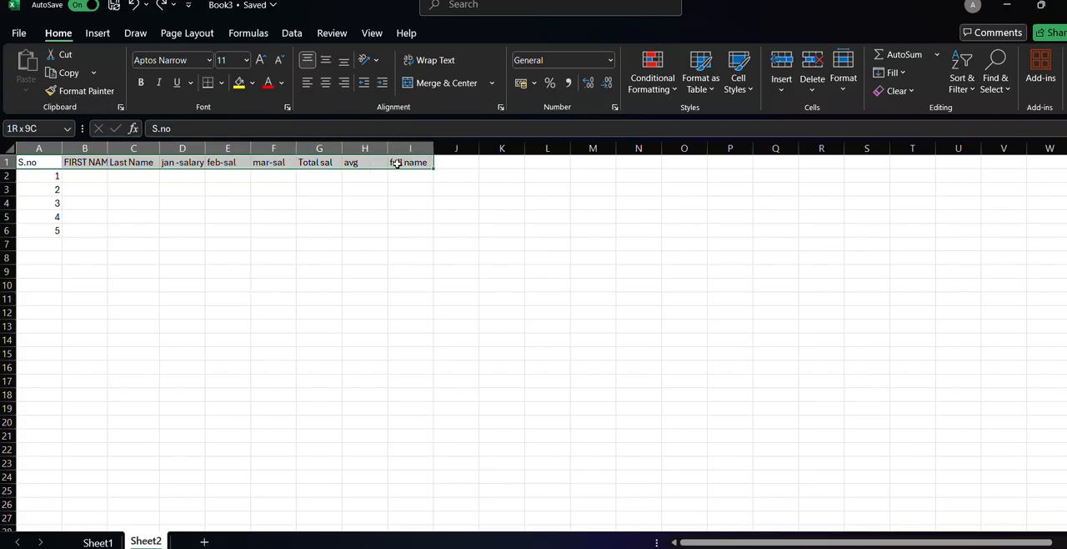
left_click(141, 83)
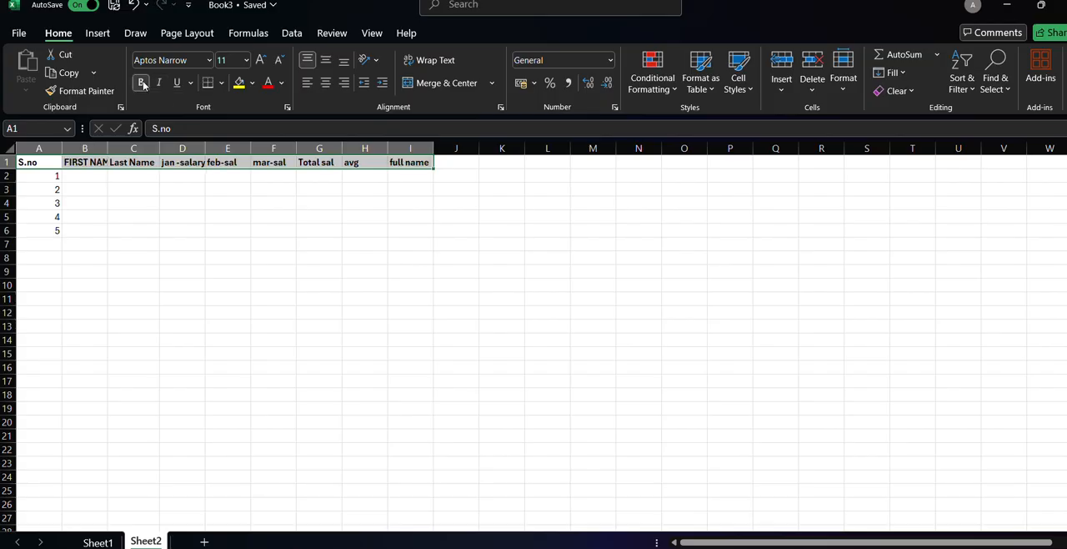
Enter the first person's first name in B2 and last name in C2, in capitals.
left_click(69, 175)
type("r")
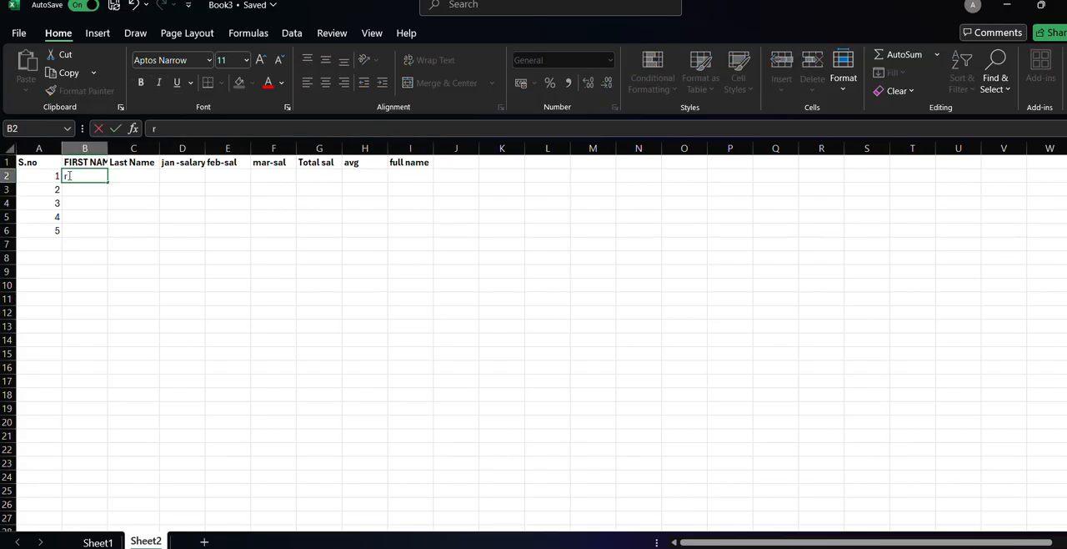
type("RAM")
left_click(135, 175)
type("KUMAR")
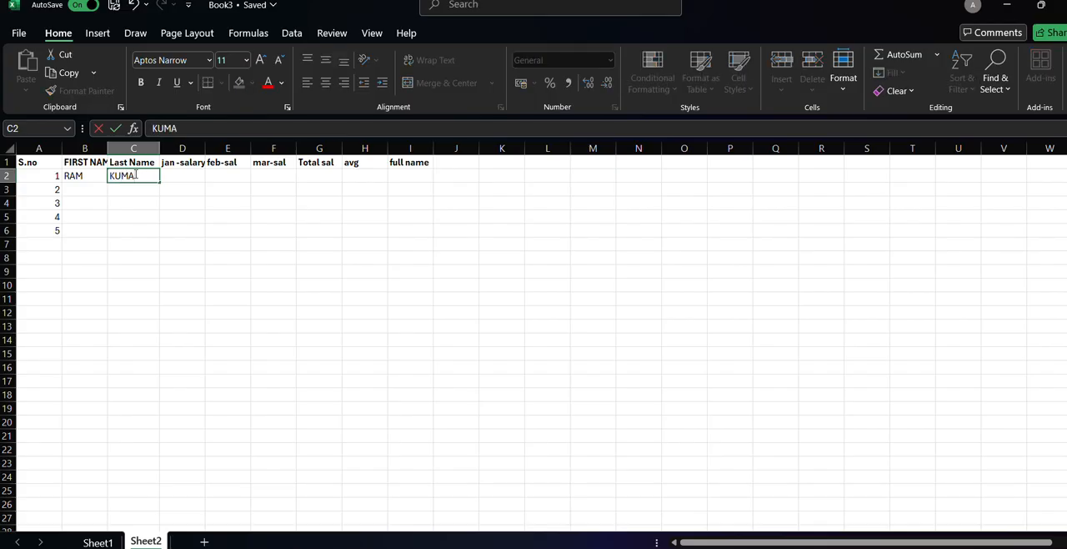
Enter the second person's first name in B3 and last name in C3, in capitals.
left_click(78, 189)
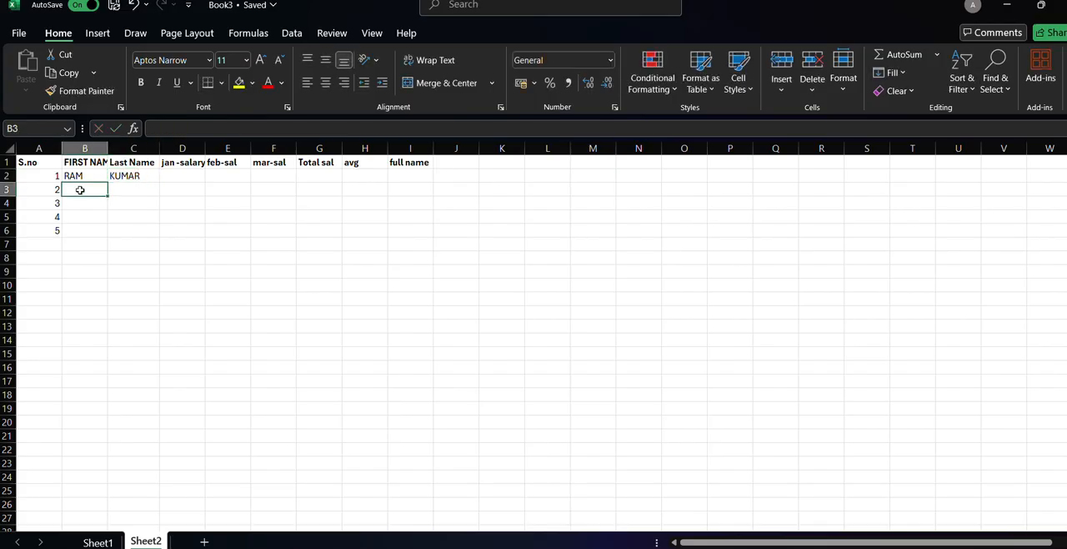
type("SACHIN")
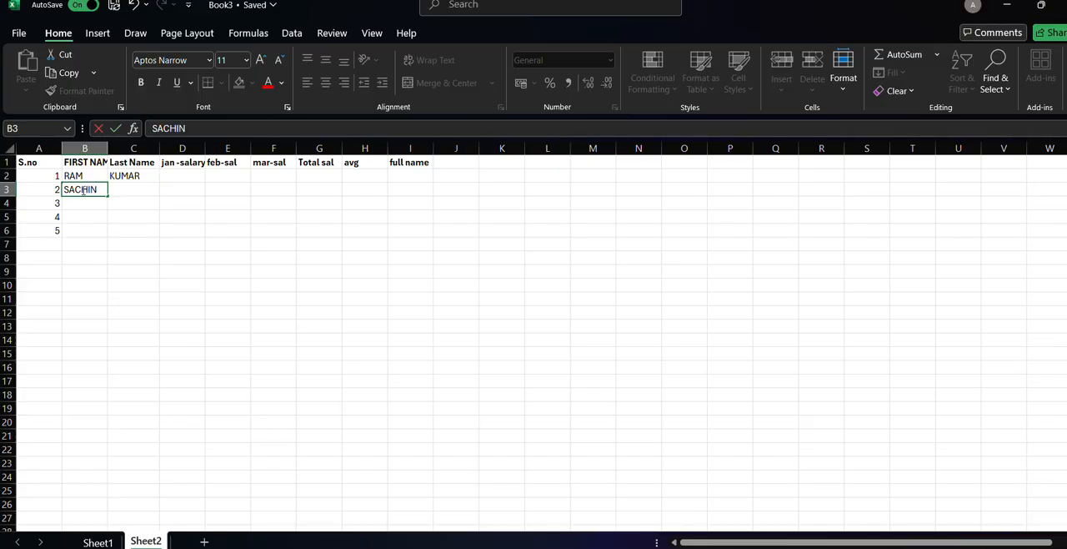
left_click(118, 190)
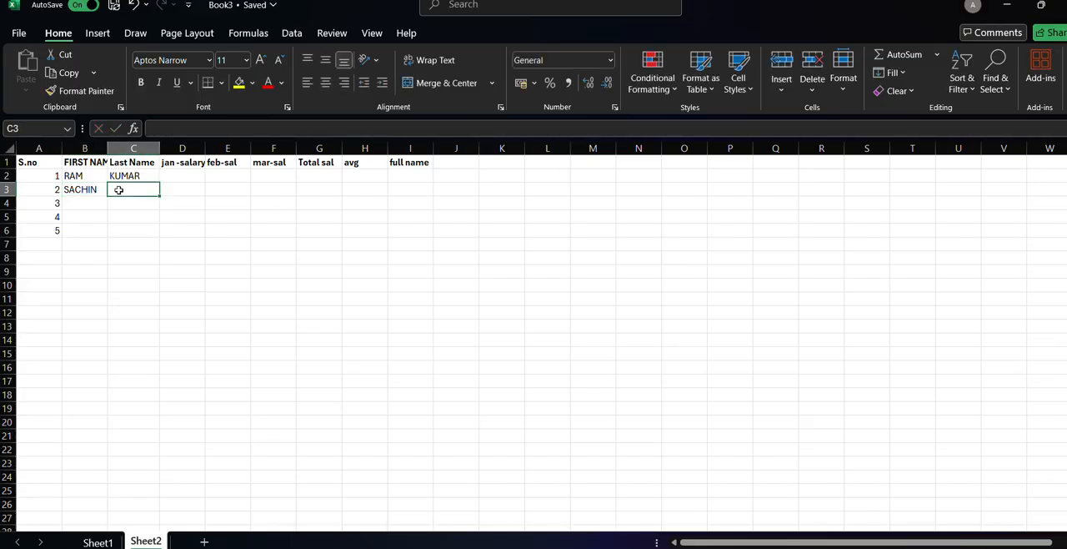
double_click(118, 190)
type("CH")
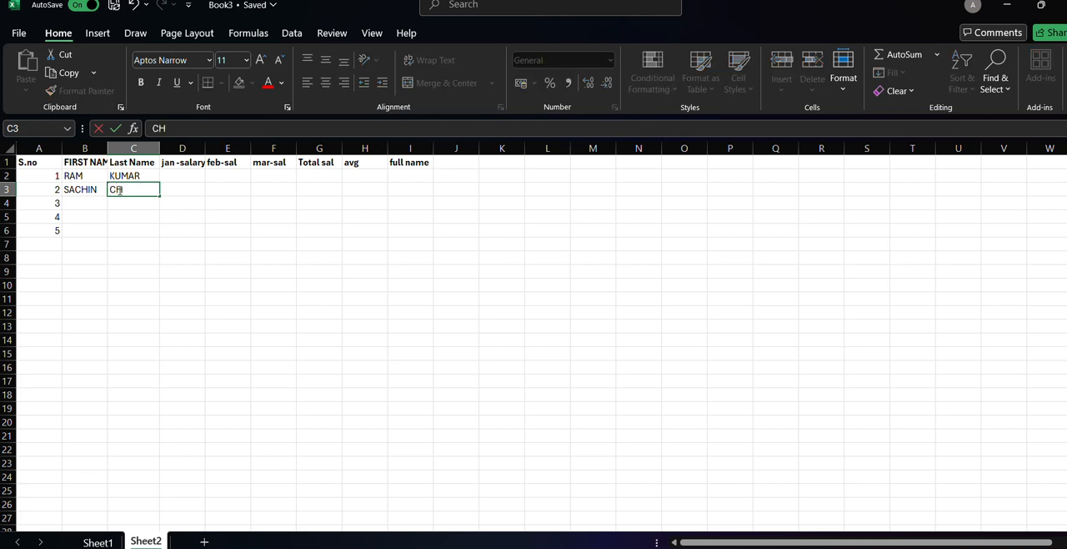
type("AUHAN")
Enter the third person's first name in B4 and last name in C4, in capitals.
left_click(88, 205)
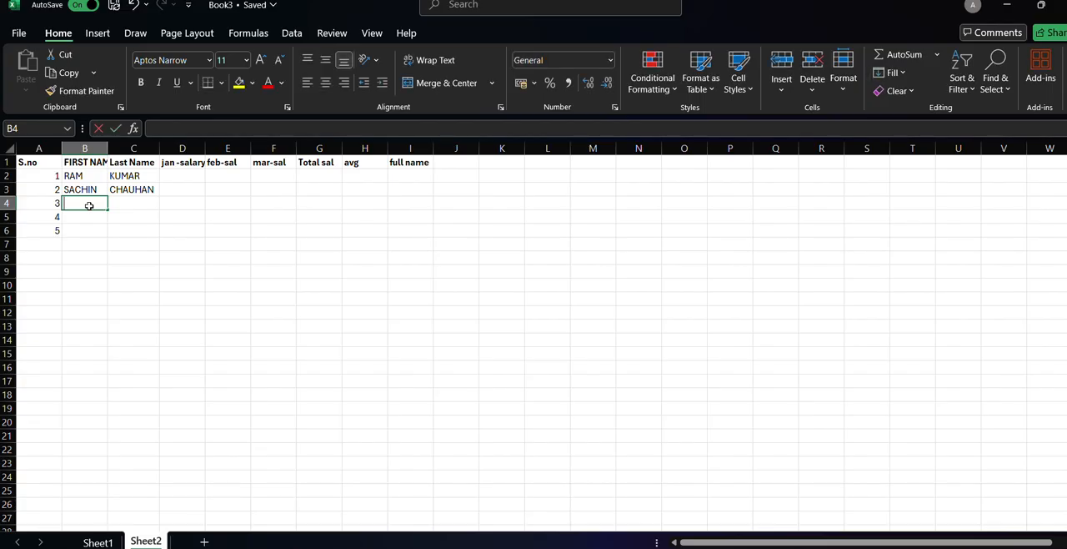
type("RAHUL")
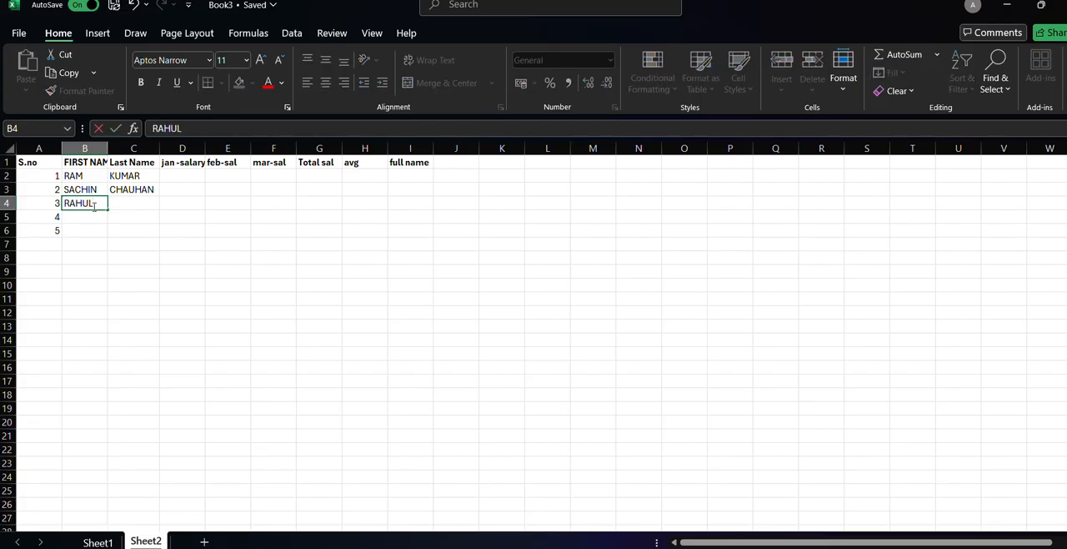
left_click(111, 205)
type("KE")
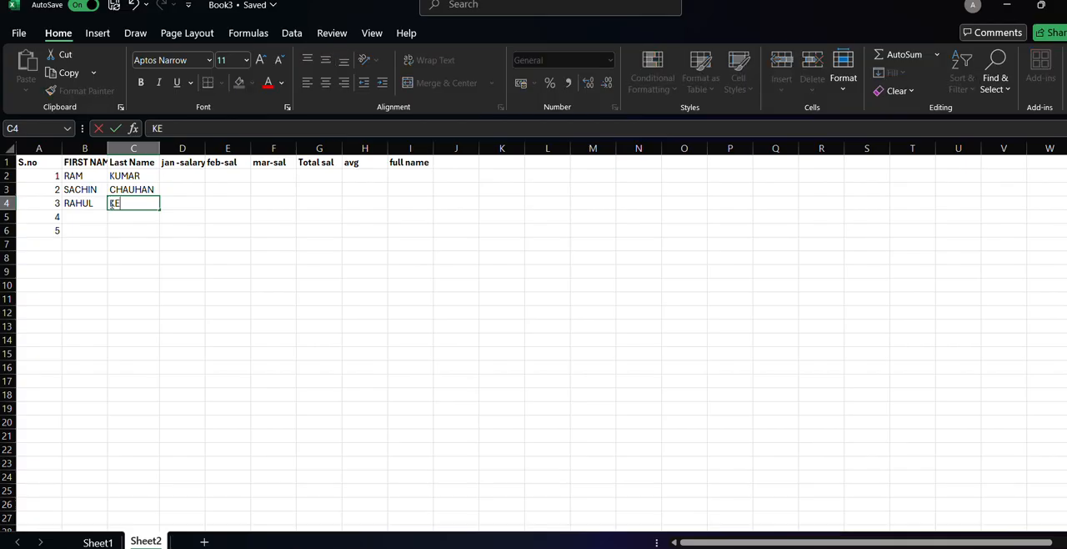
type("LVIN")
Fill in row 5 with TRIGGERD as the first name and INSAAN as the last name.
left_click(99, 215)
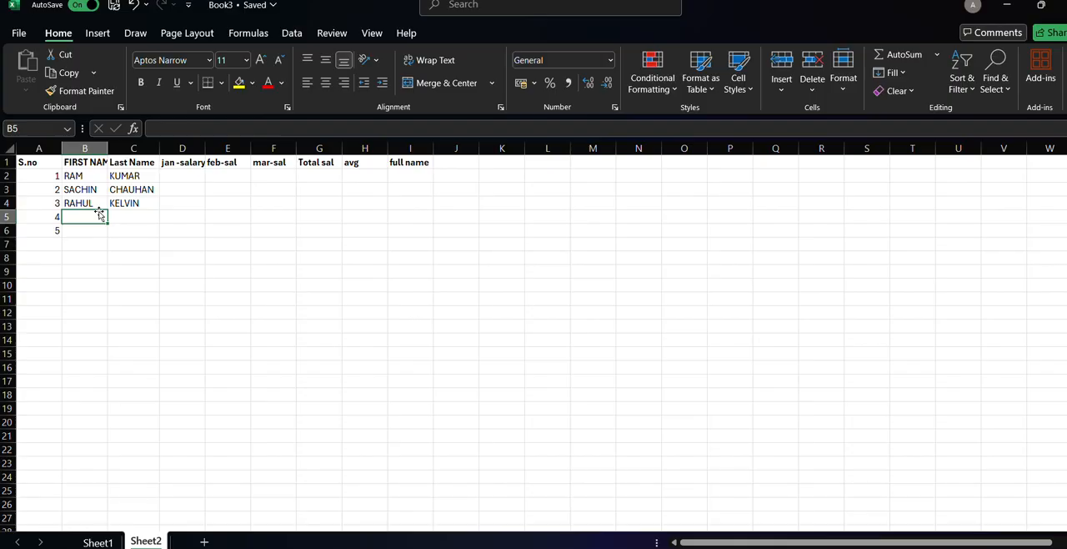
type("TRI")
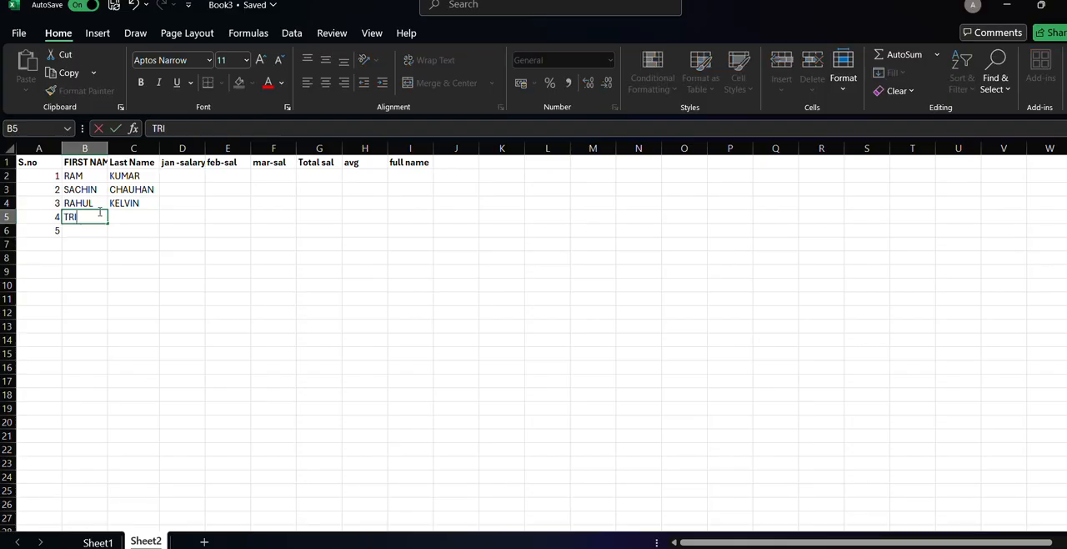
type("GGERD")
left_click(141, 209)
left_click(141, 217)
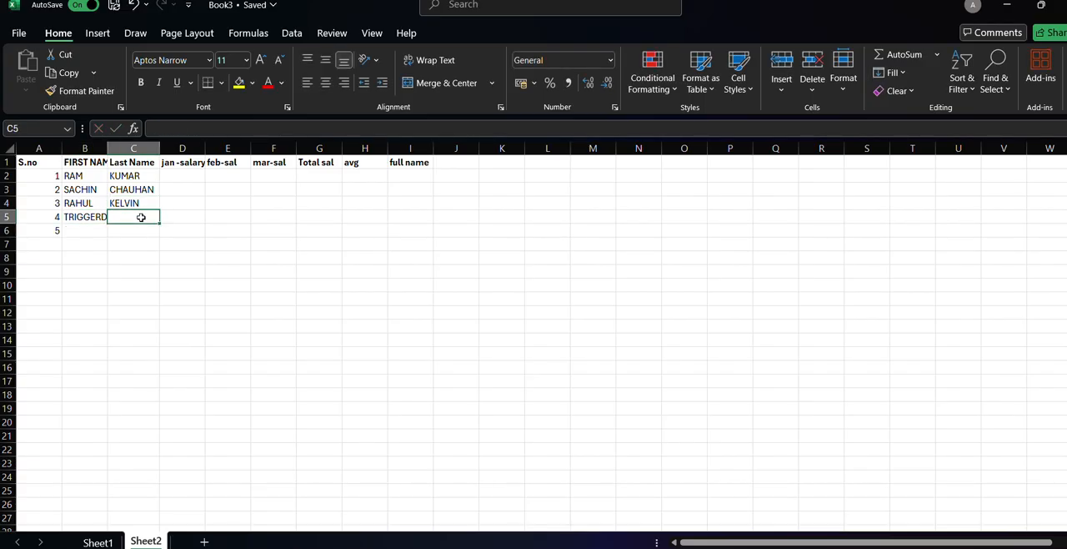
type("INSA")
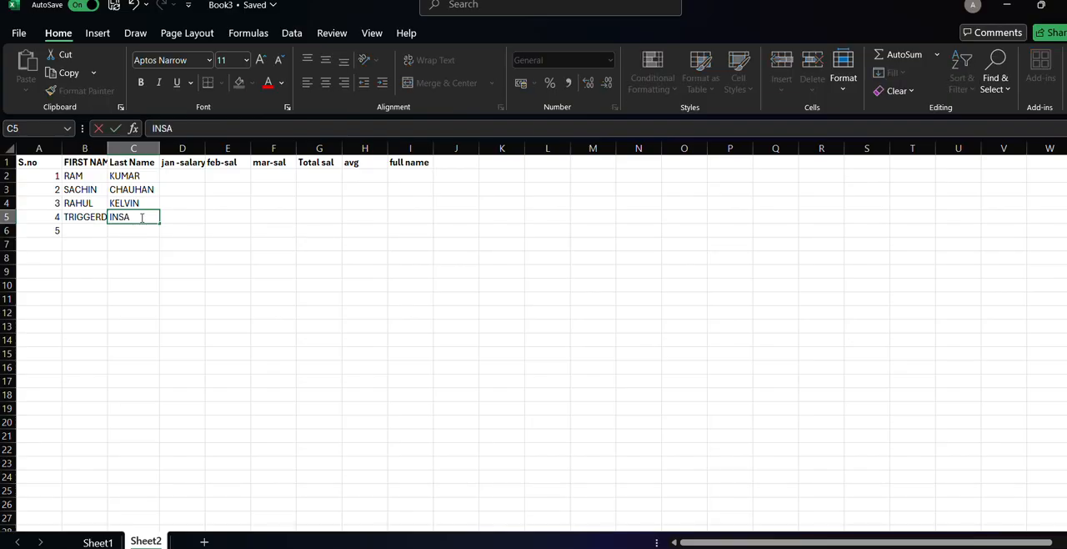
type("AN")
Fill in row 6 with FUKRA as the first name and INSAAN as the last name.
left_click(94, 230)
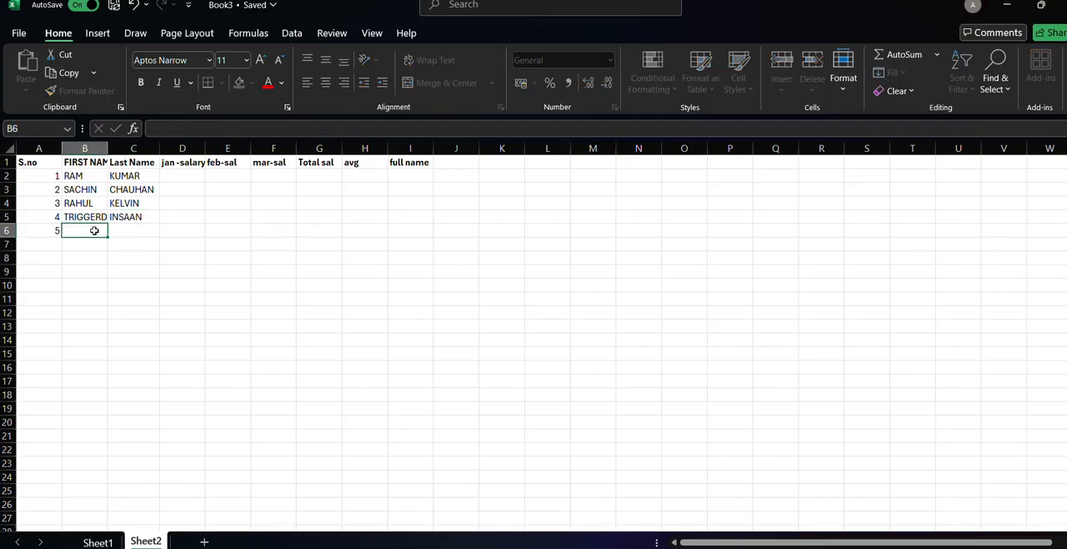
type("FUKRA")
left_click(119, 230)
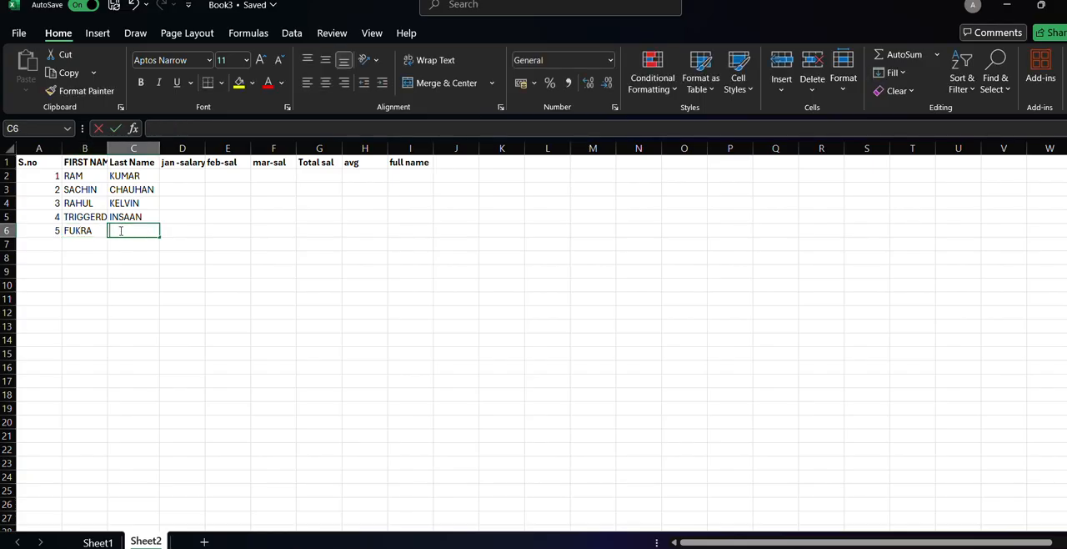
type("INSAA")
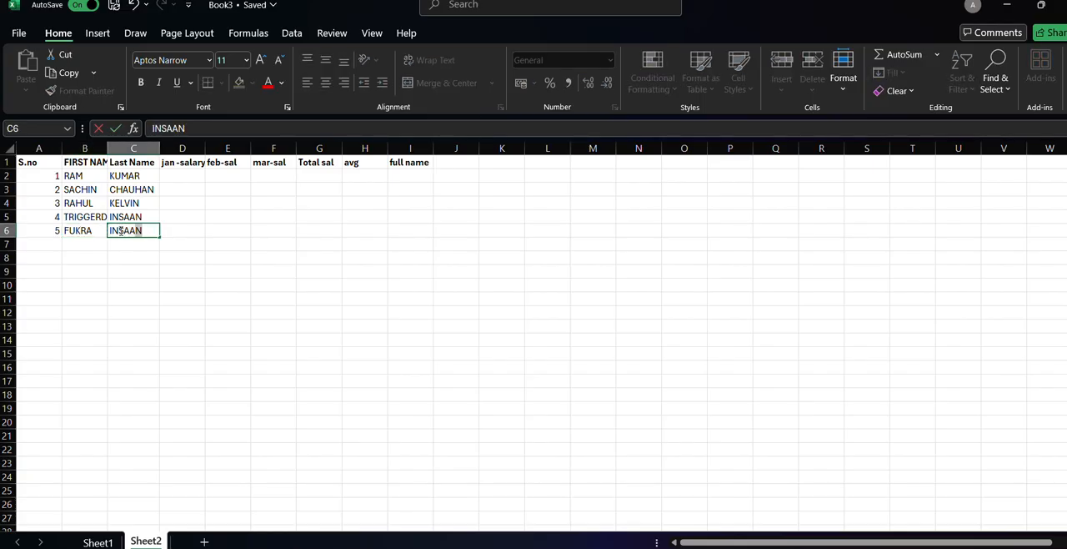
type("N")
Enter the jan-salary values 500, 300, 400, 200 and 50 in cells D2 to D6.
left_click(181, 173)
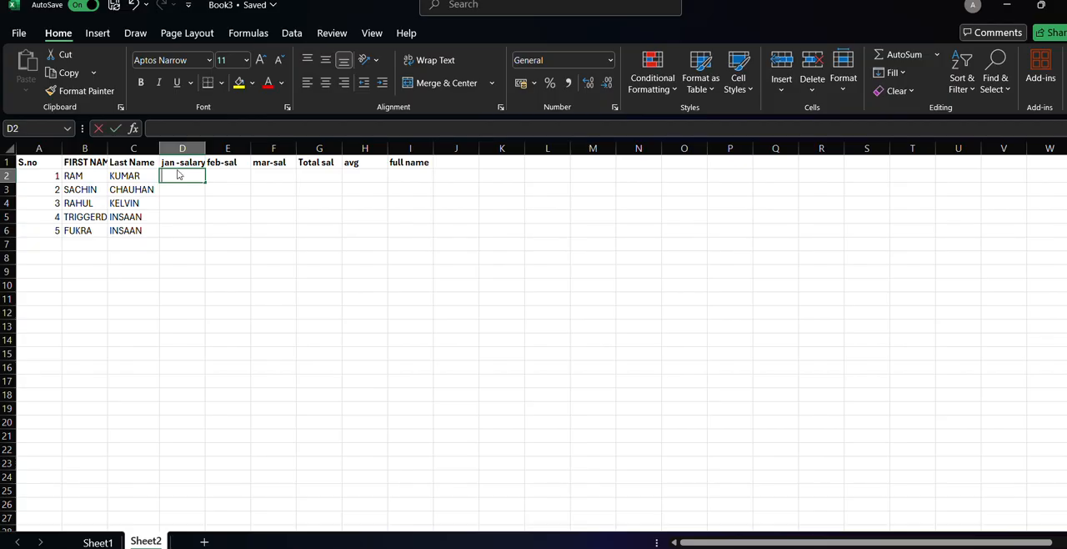
type("500")
left_click(183, 186)
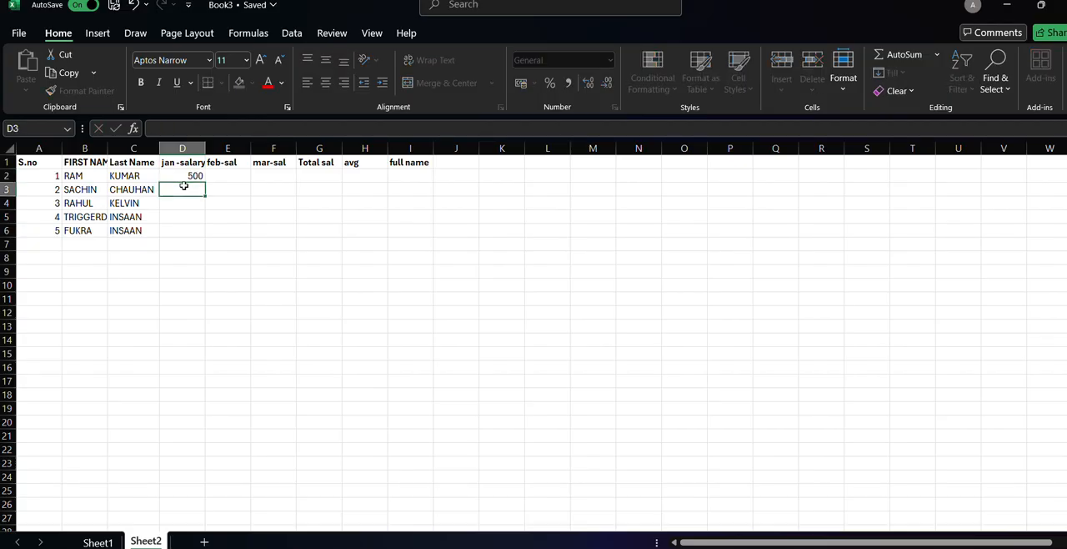
type("300")
left_click(187, 200)
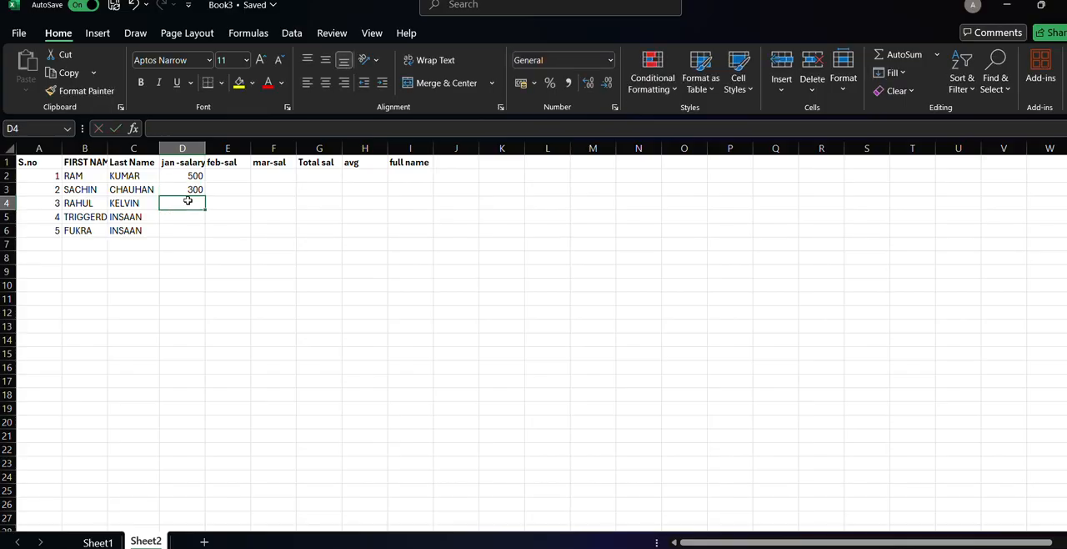
type("400")
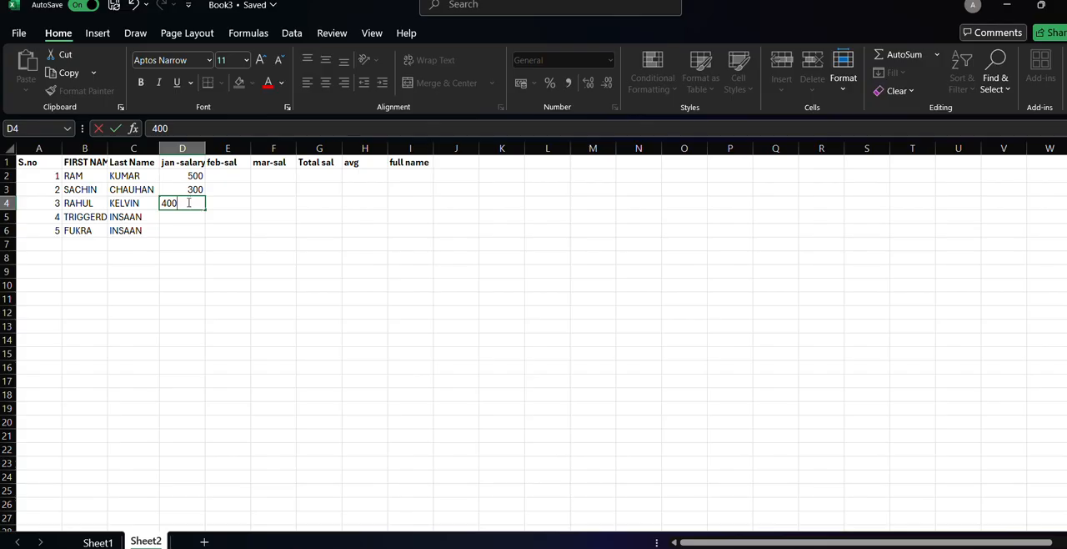
left_click(186, 218)
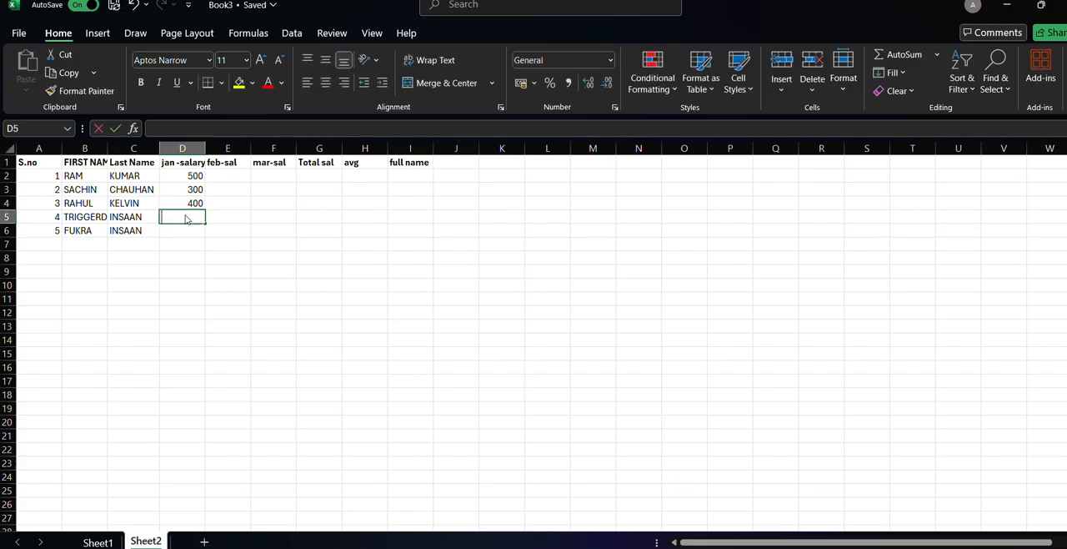
type("200")
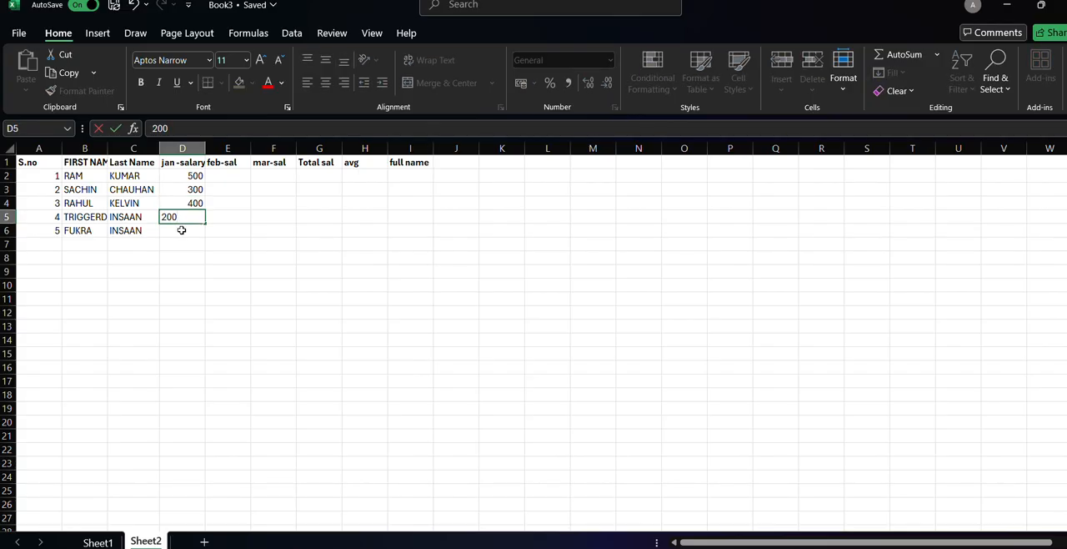
left_click(181, 230)
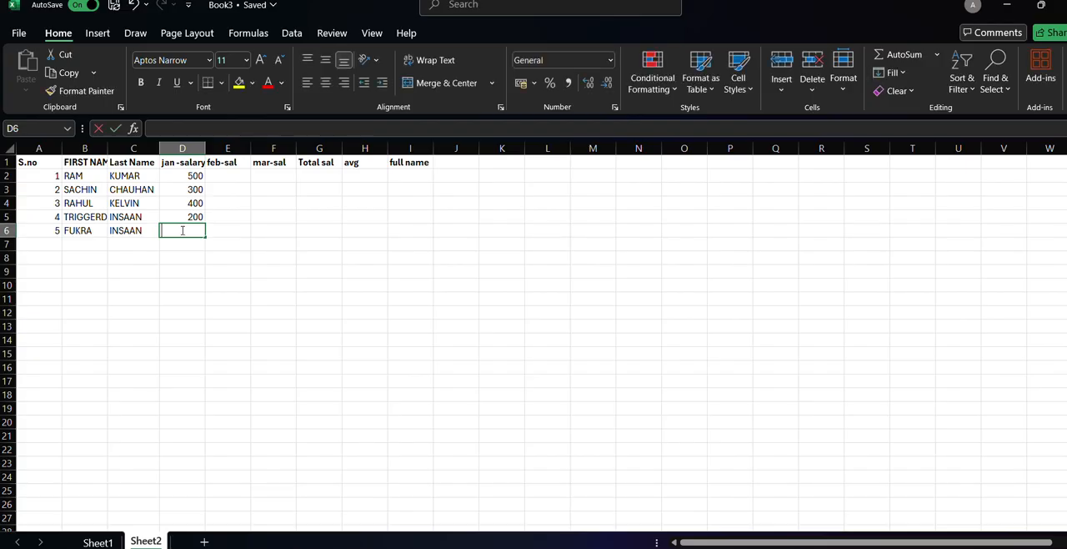
type("50")
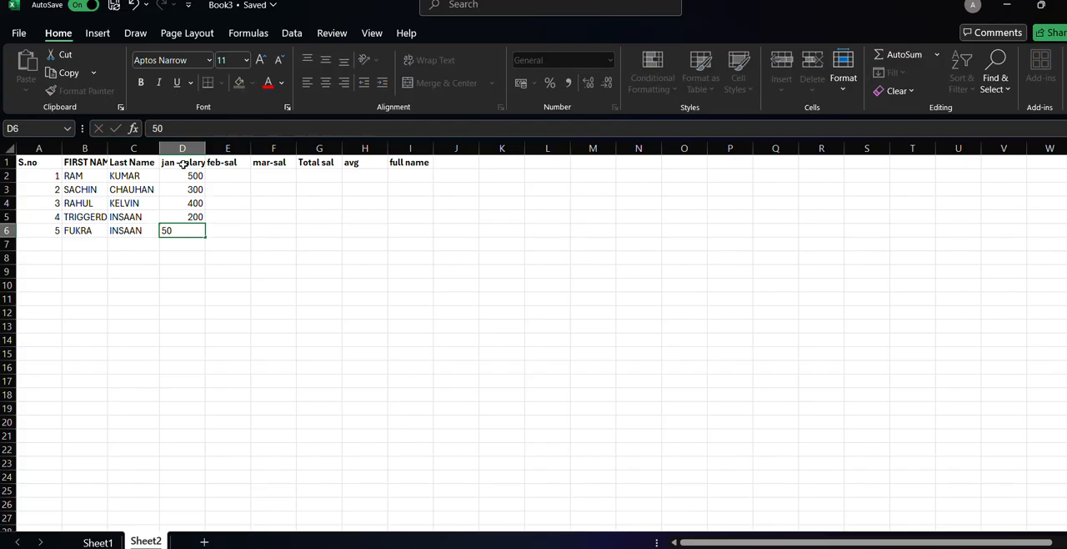
Center the jan-salary header and its values horizontally in D1:D6.
left_click(182, 164)
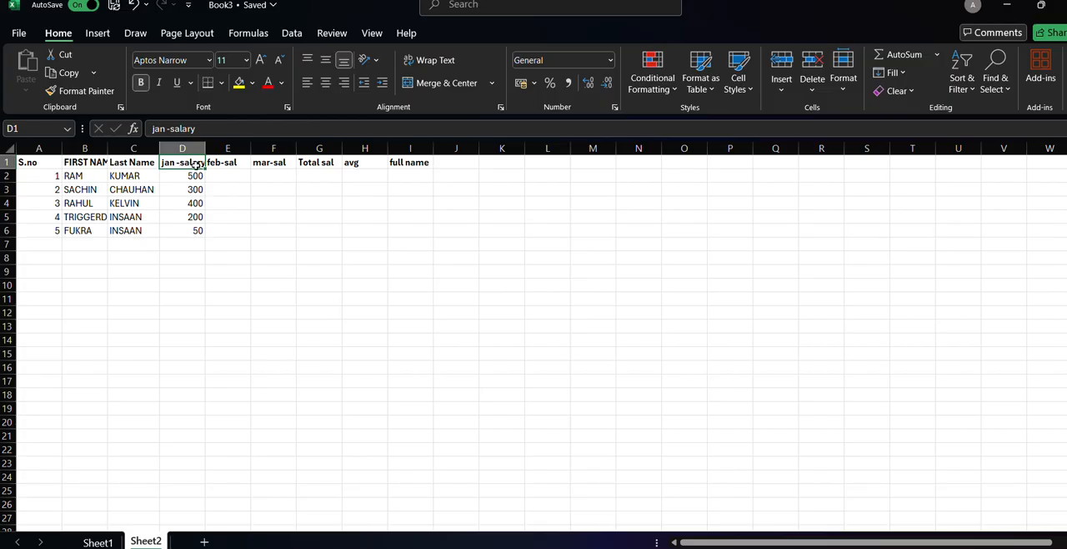
left_click_drag(200, 166, 197, 231)
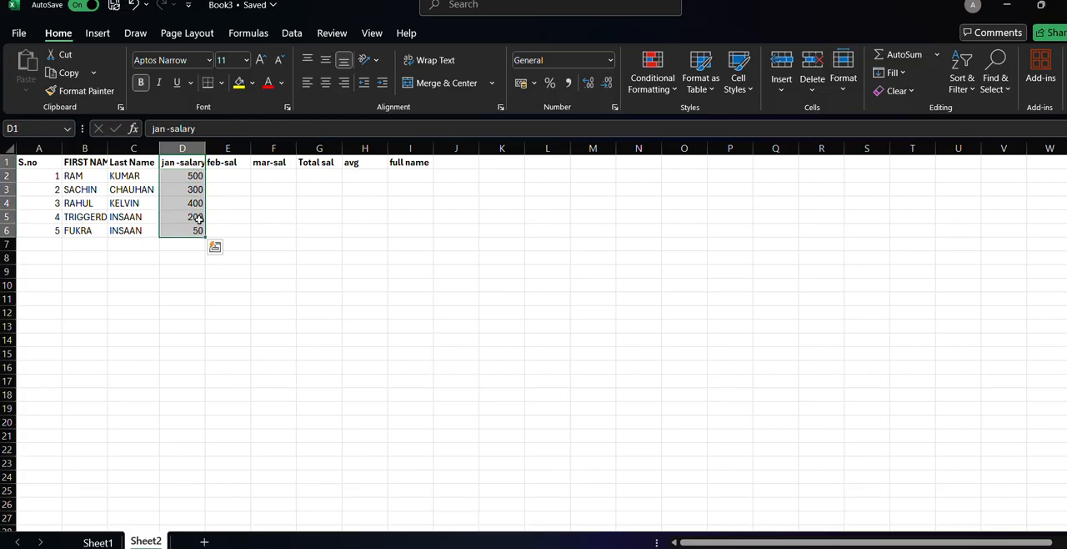
left_click(325, 83)
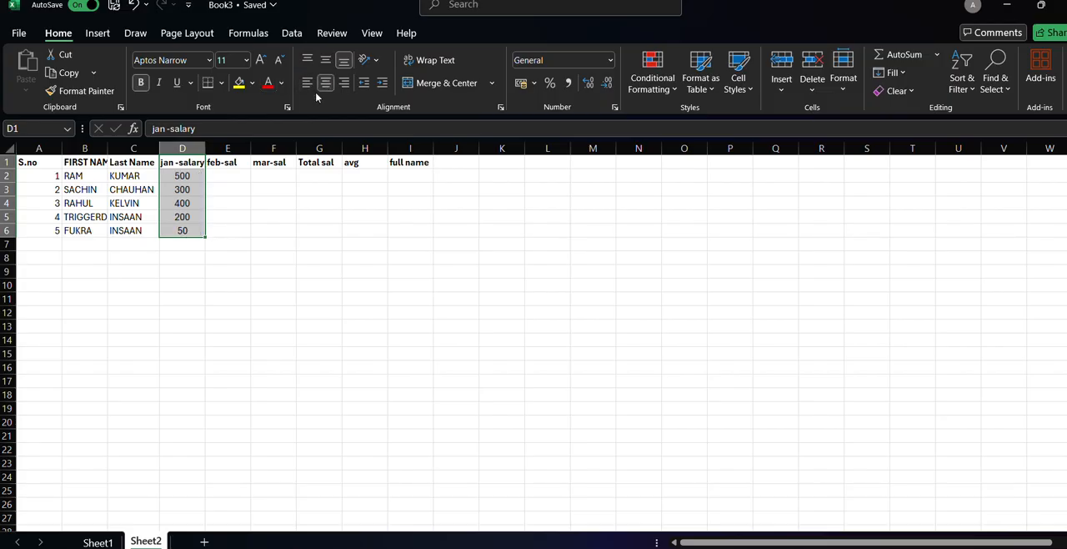
Center the S.no header and its serial numbers horizontally in A1:A6.
left_click(49, 165)
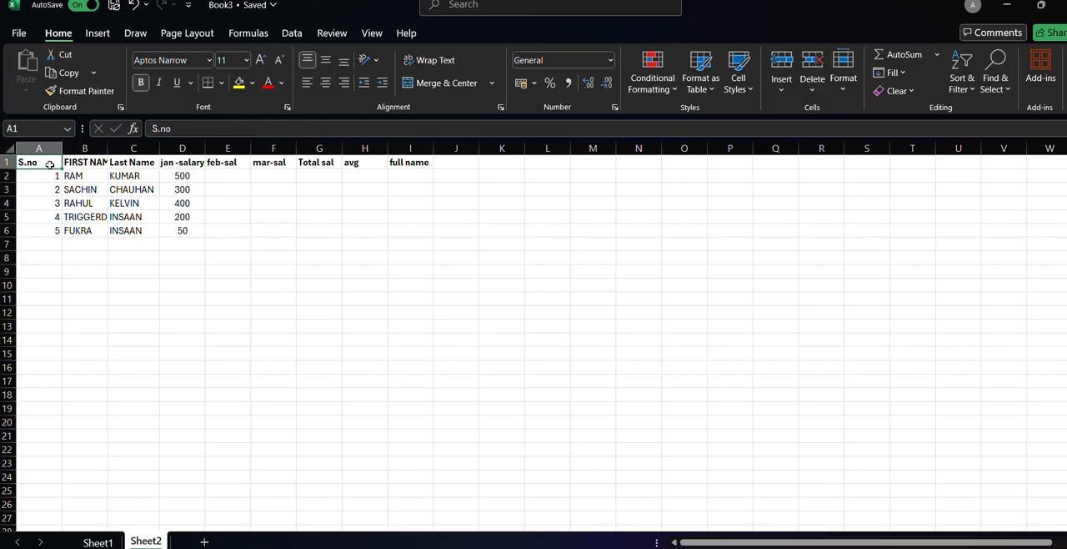
left_click_drag(45, 162, 48, 232)
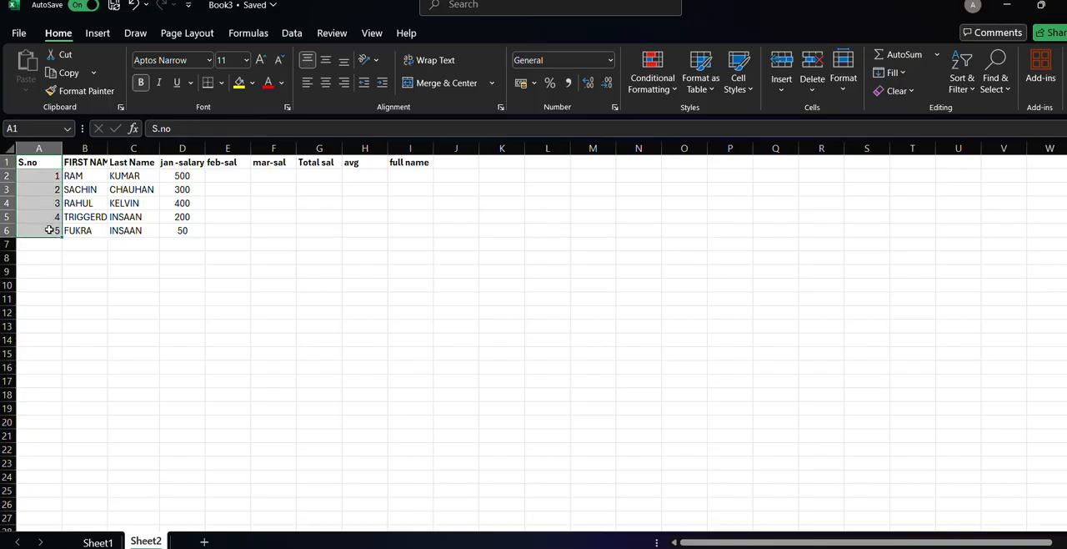
left_click(325, 84)
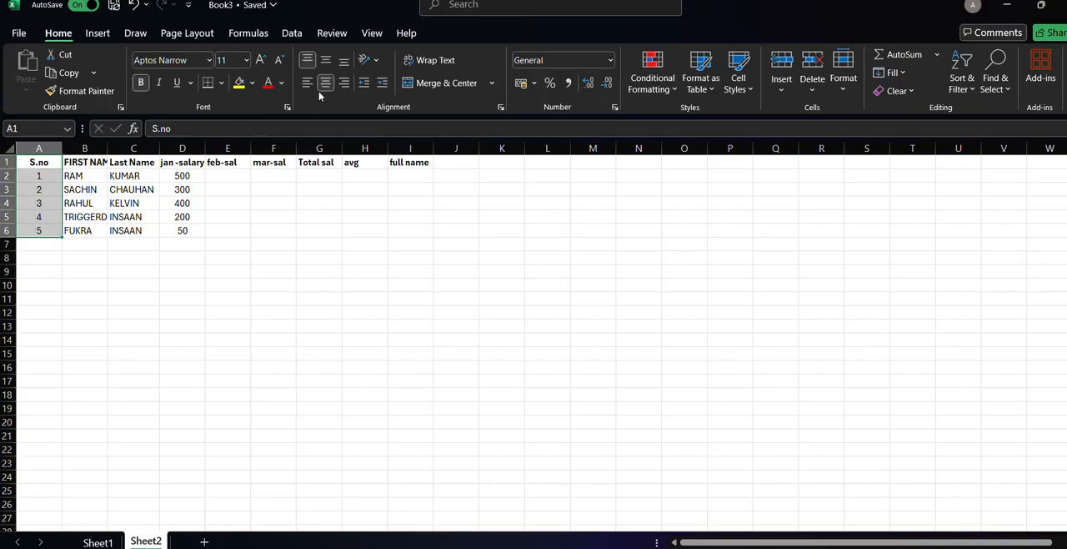
Enter the feb-sal values 200, 300, 500, 600 and 800 in cells E2 to E6.
left_click(227, 179)
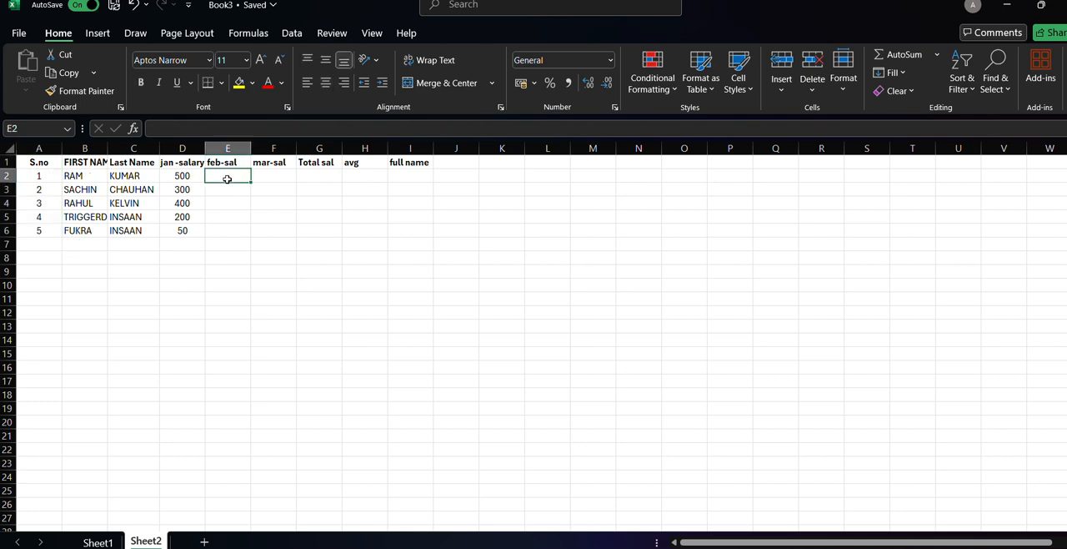
type("200")
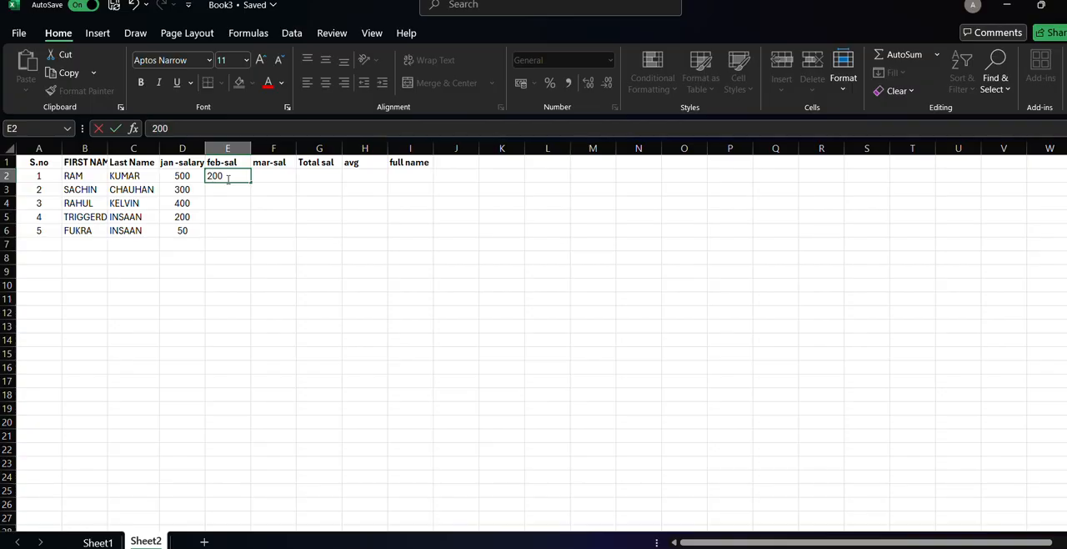
key("Return")
type("300")
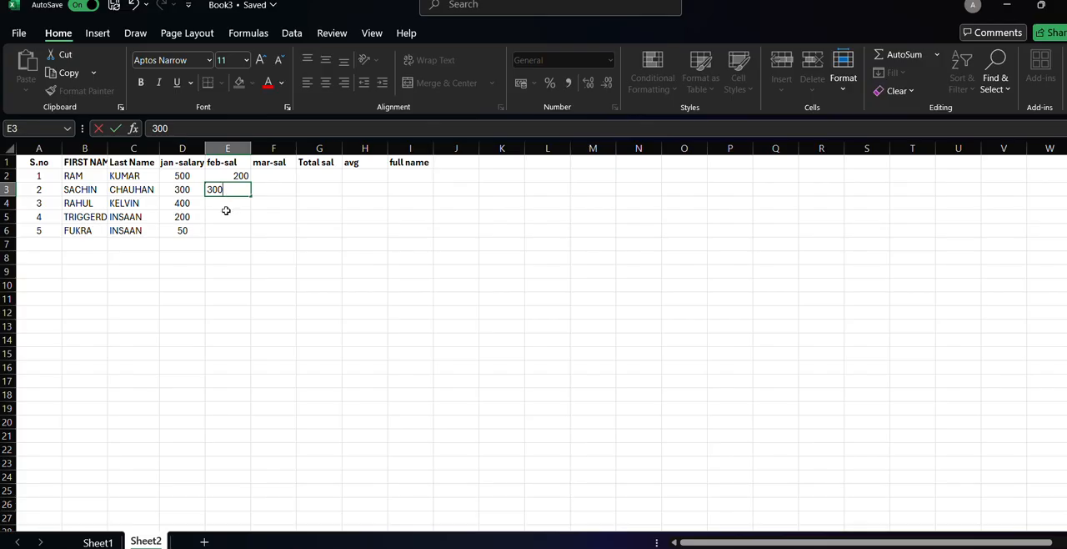
left_click(226, 212)
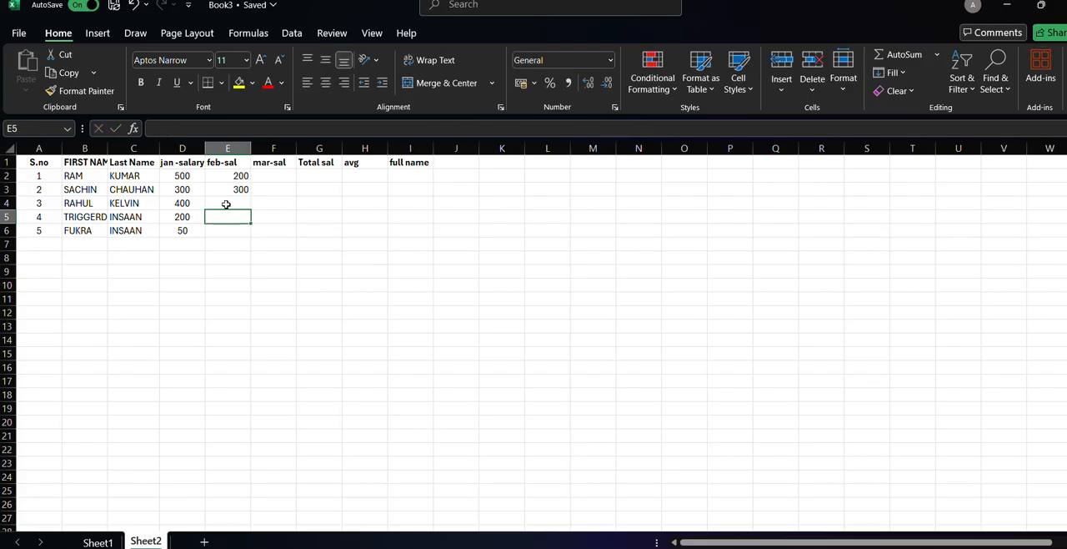
left_click(226, 205)
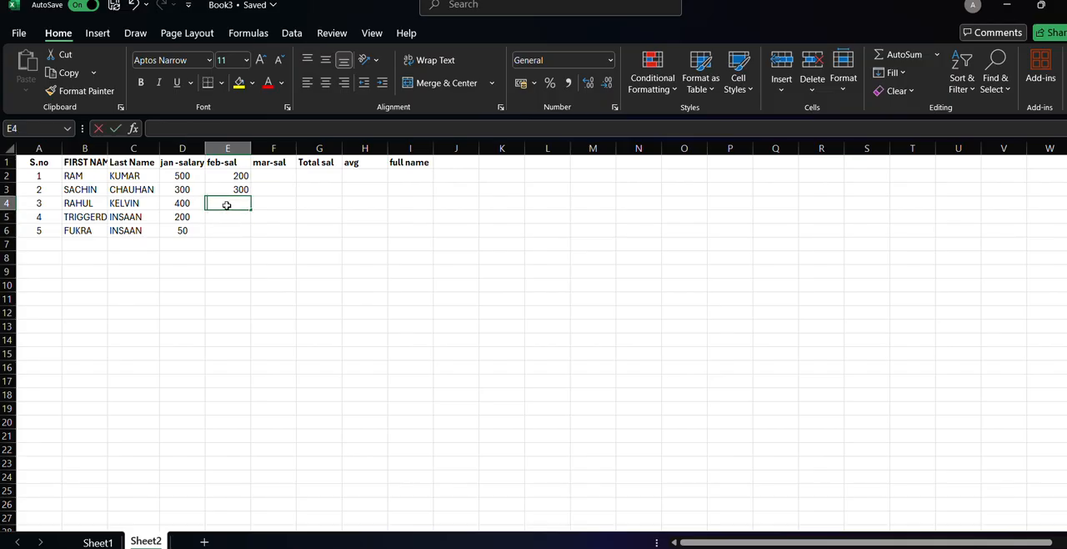
type("500")
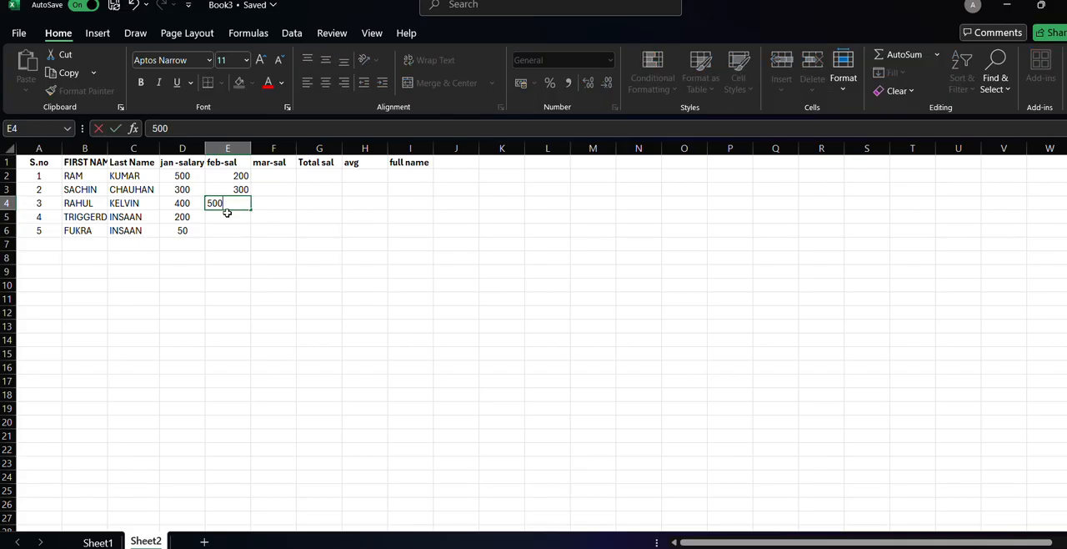
key("Return")
type("600")
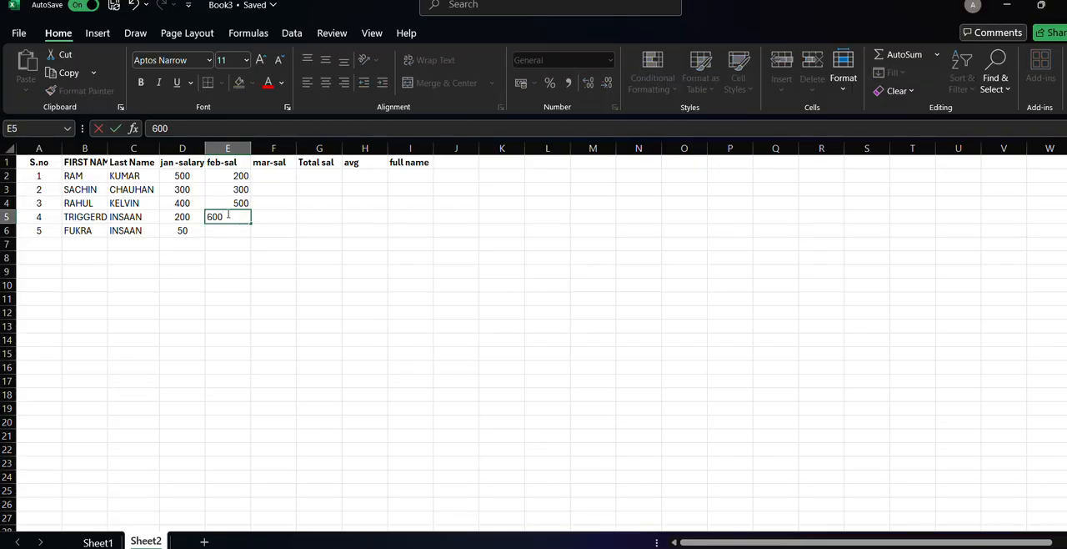
key("Return")
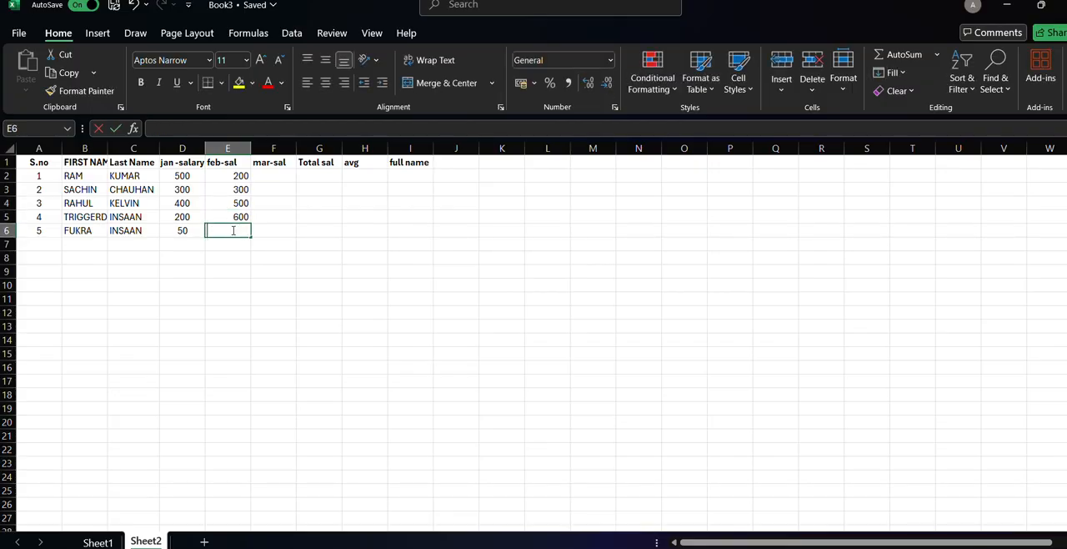
type("800")
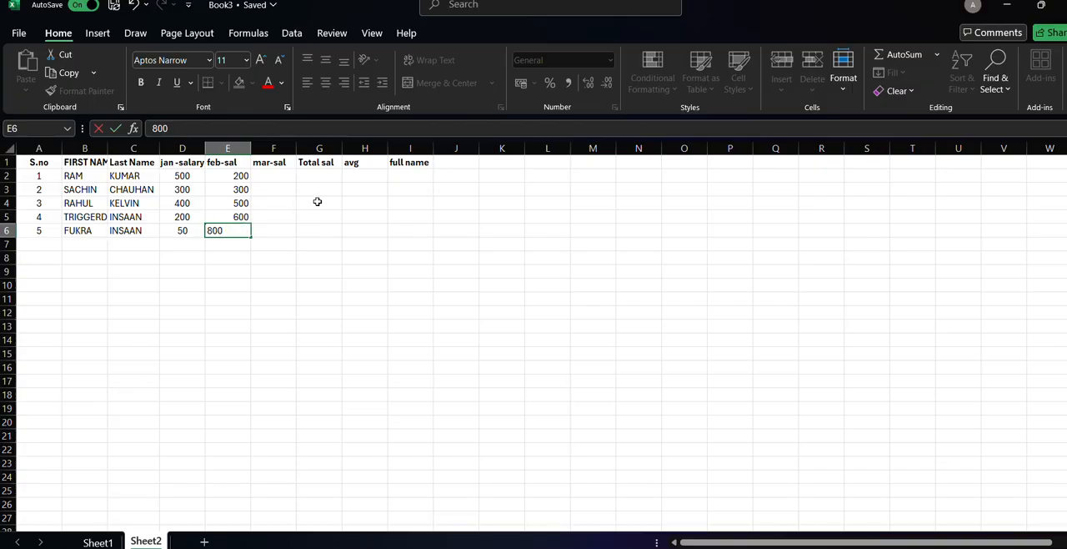
Enter the mar-sal values 700, 900, 600, 300 and 200 in cells F2 to F6.
left_click(266, 174)
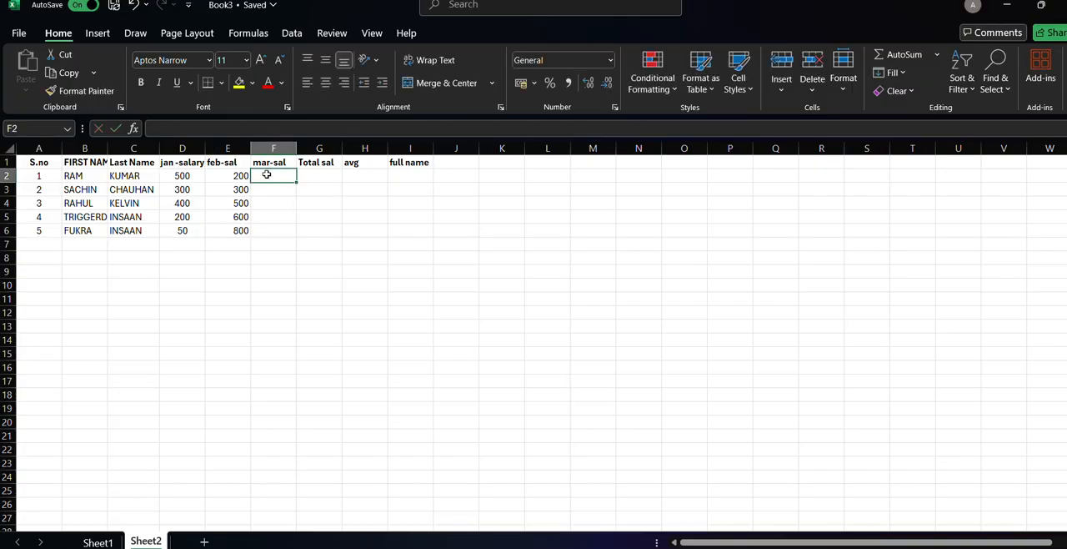
type("700")
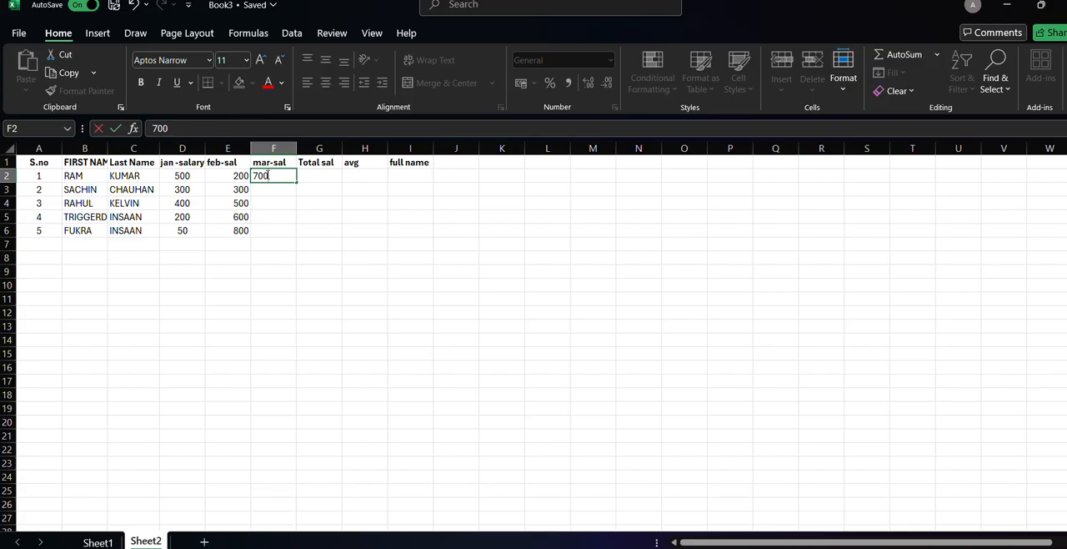
left_click(268, 191)
type("900")
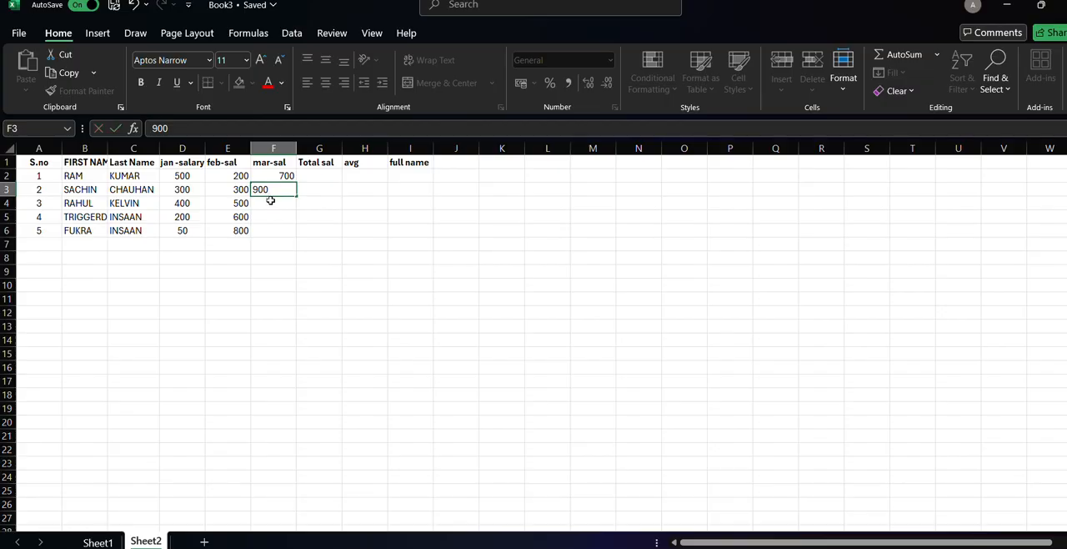
left_click(271, 200)
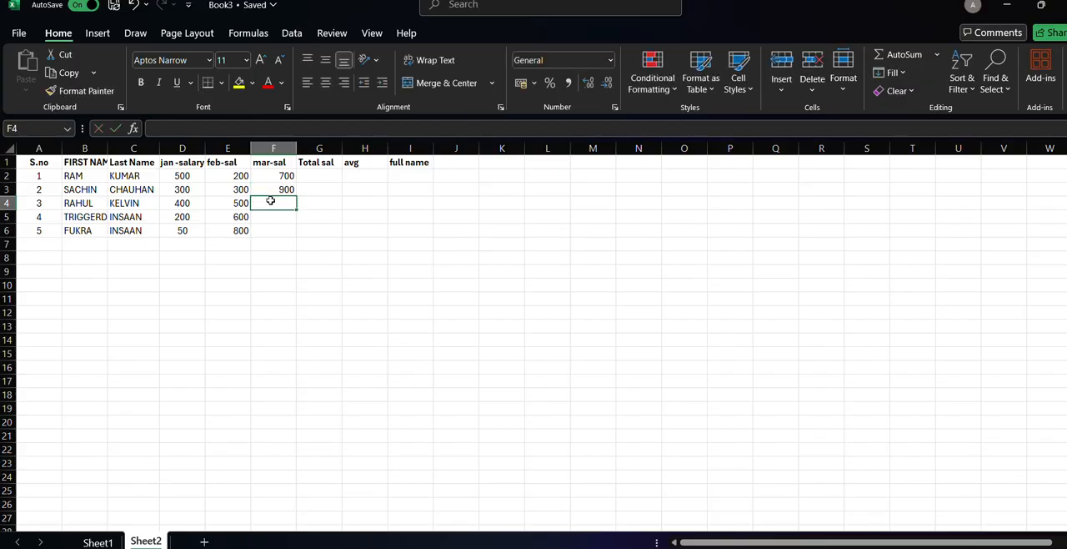
type("600")
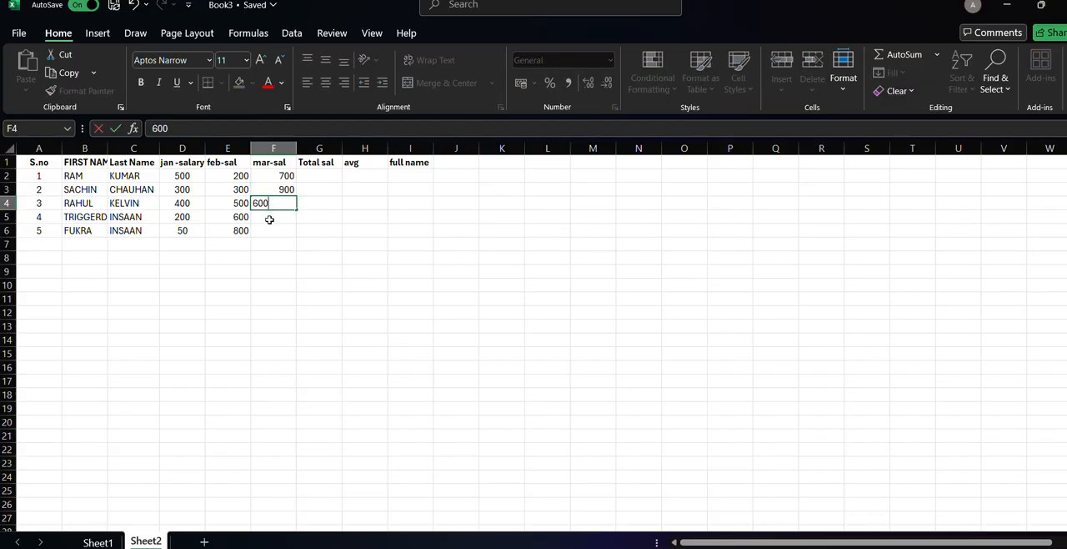
left_click(270, 218)
type("300")
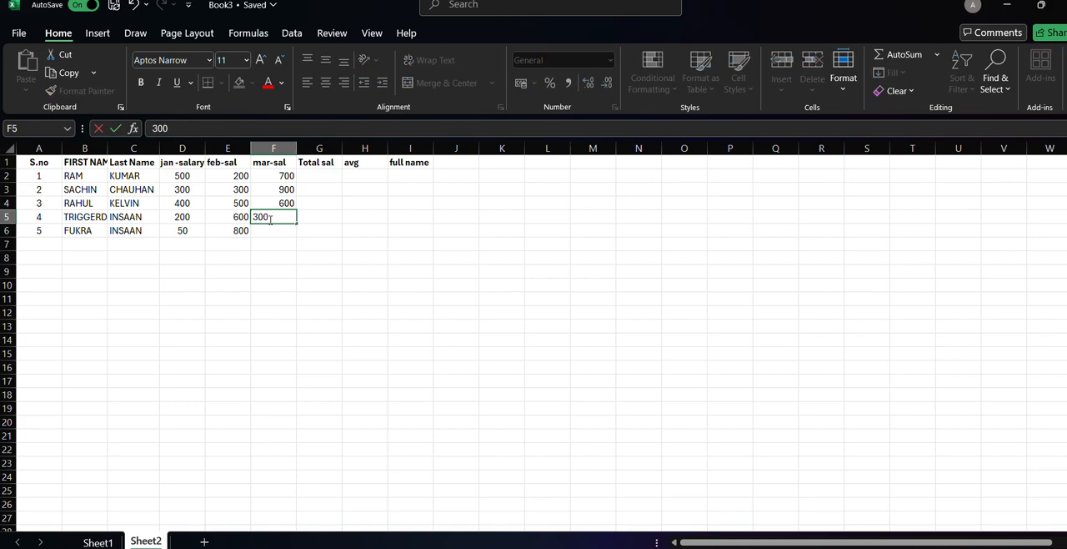
left_click(273, 231)
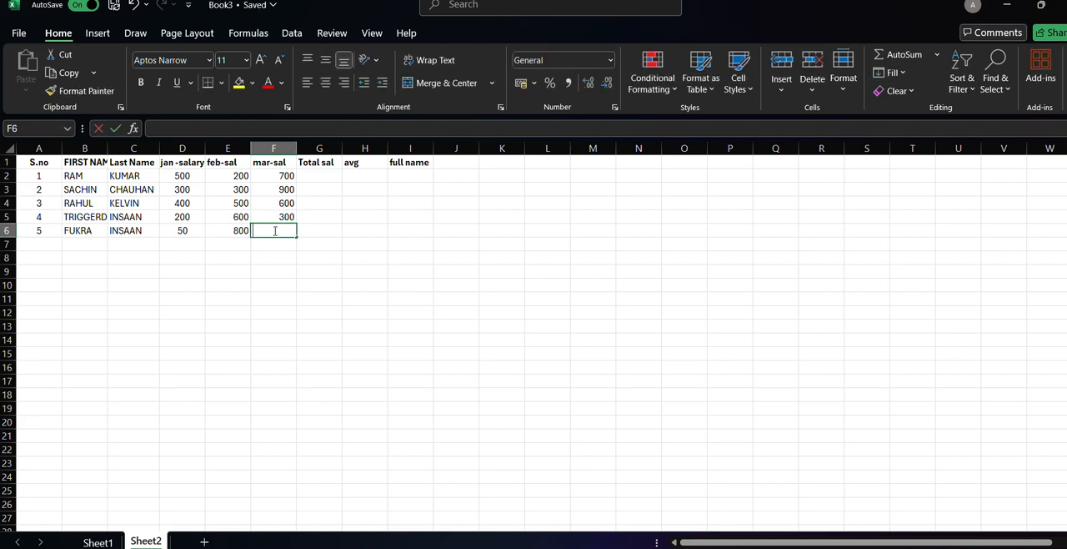
type("200")
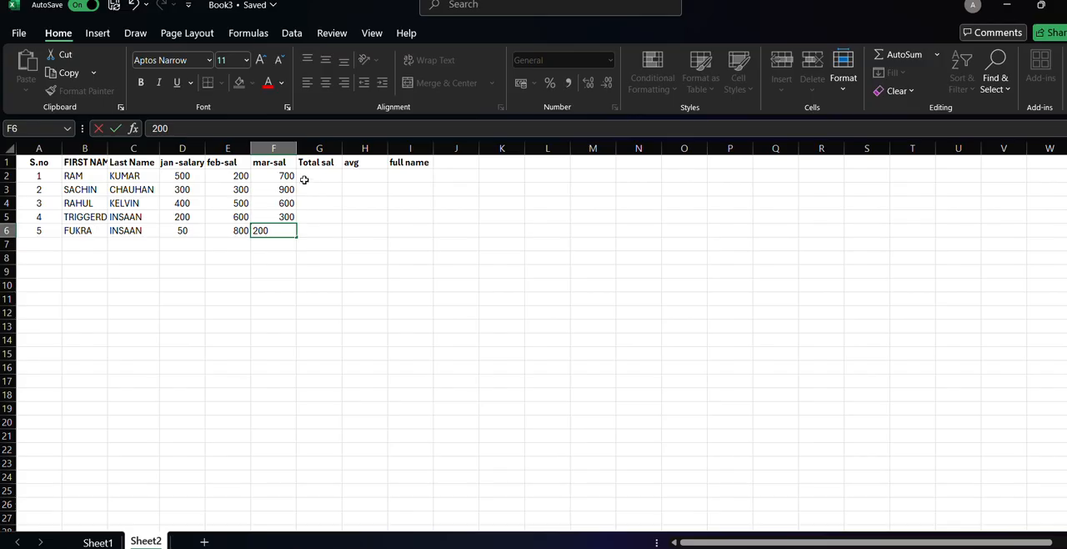
Calculate the first person's total salary in G2 with the formula =SUM(D2,E2,F2).
left_click(305, 181)
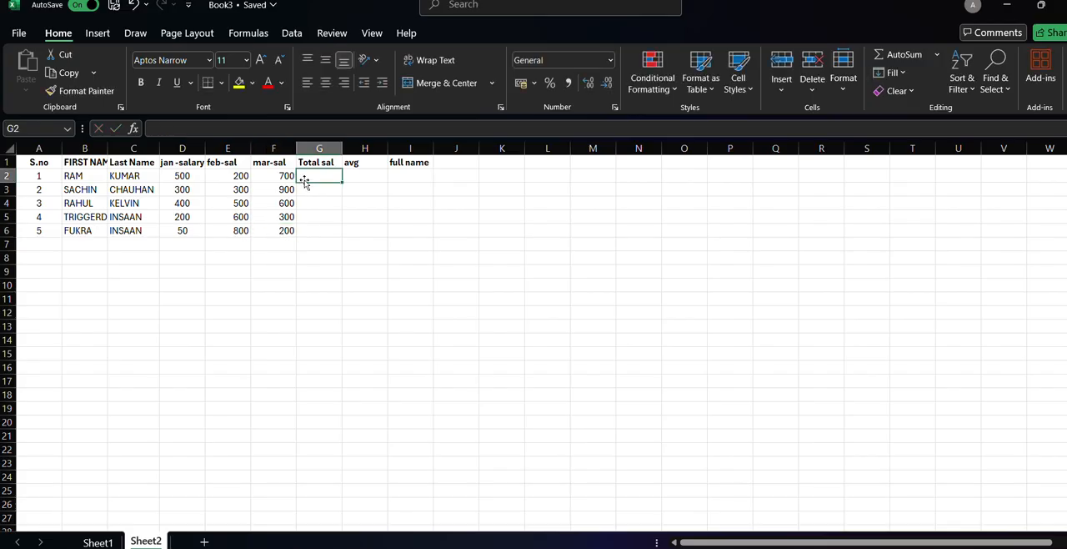
type("s")
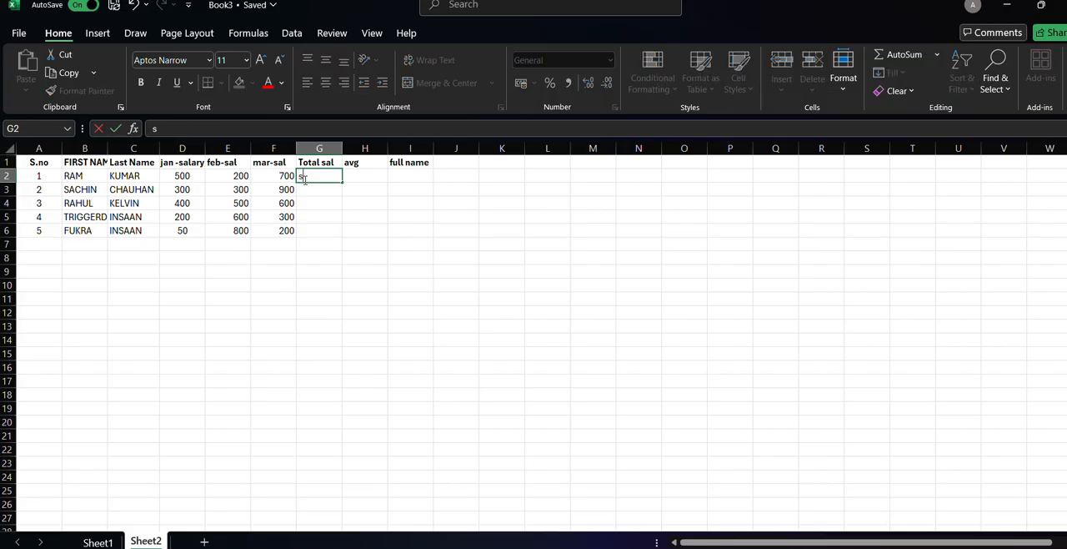
key("BackSpace")
key("BackSpace")
type("=sum")
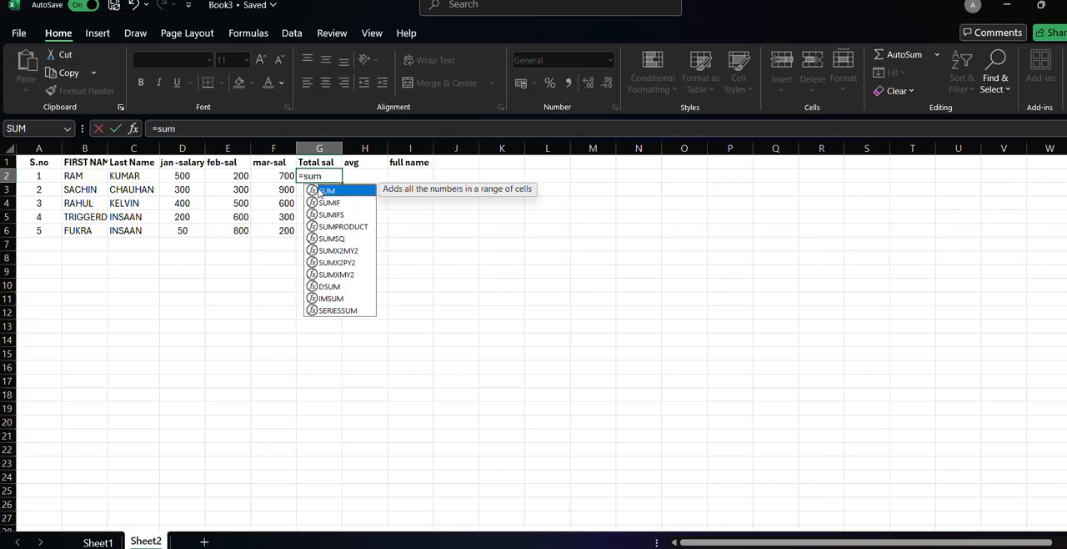
double_click(322, 191)
left_click(176, 176)
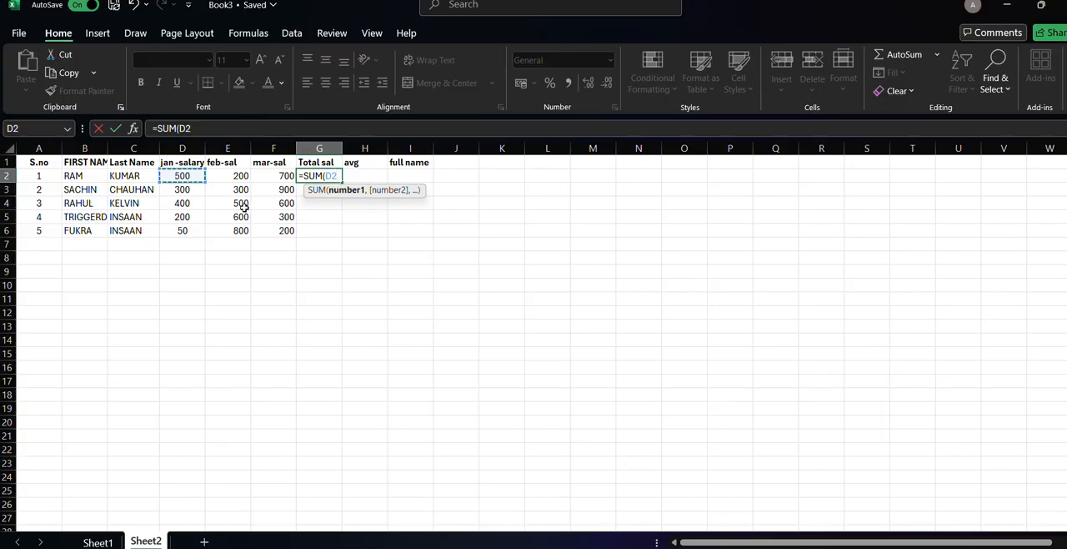
type(",")
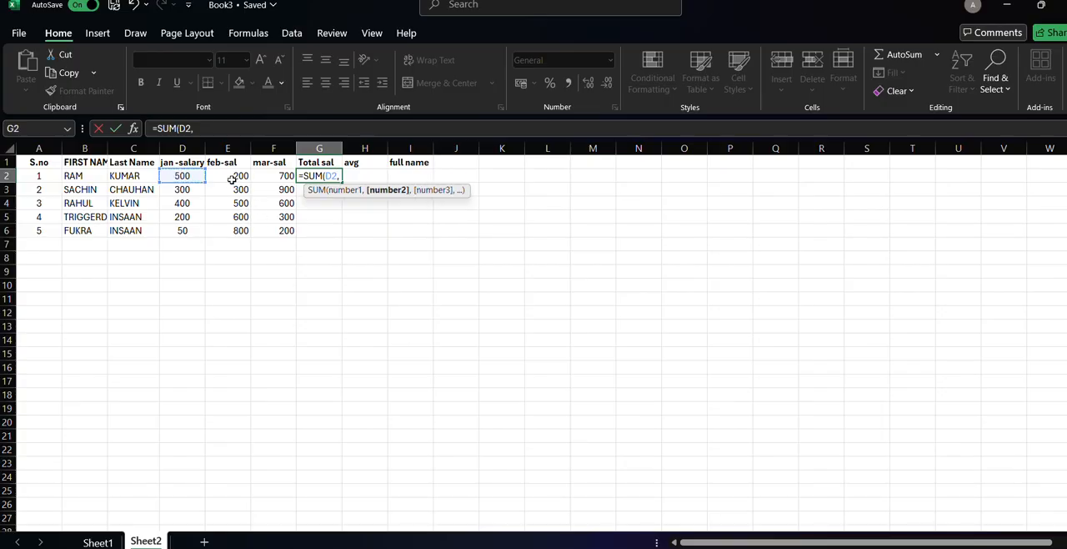
left_click(234, 179)
type(",")
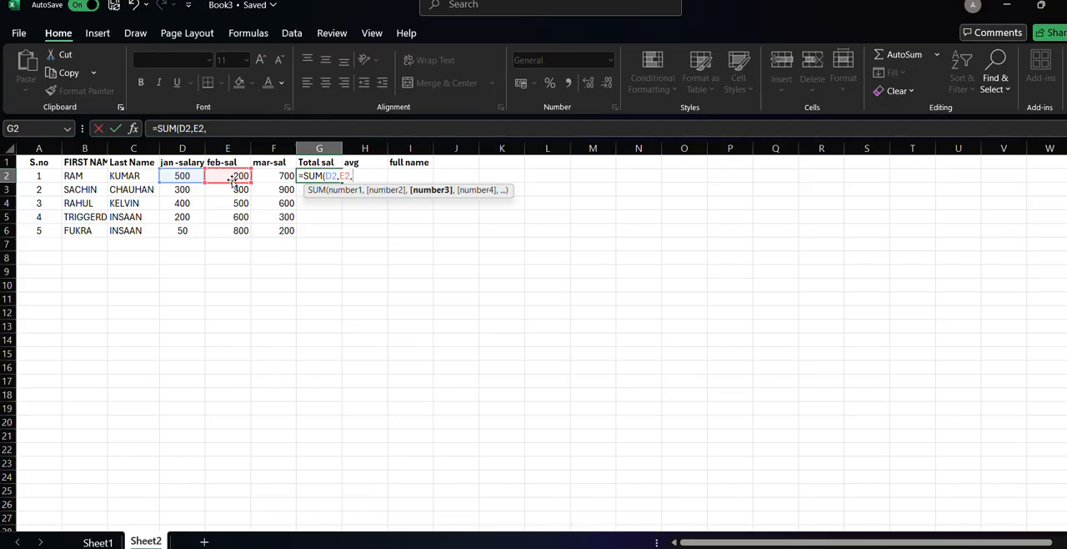
left_click(277, 174)
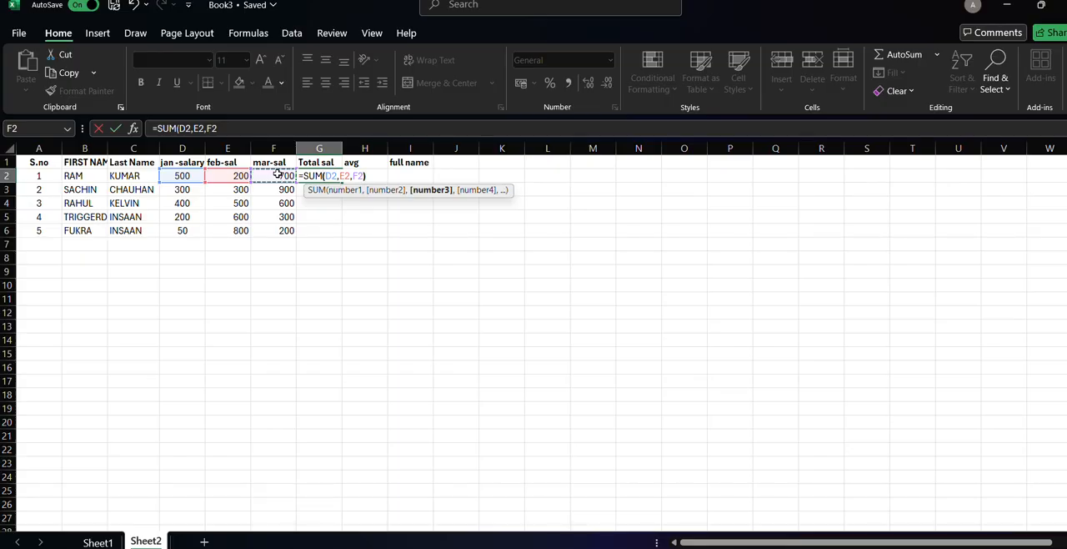
type(")")
key("Return")
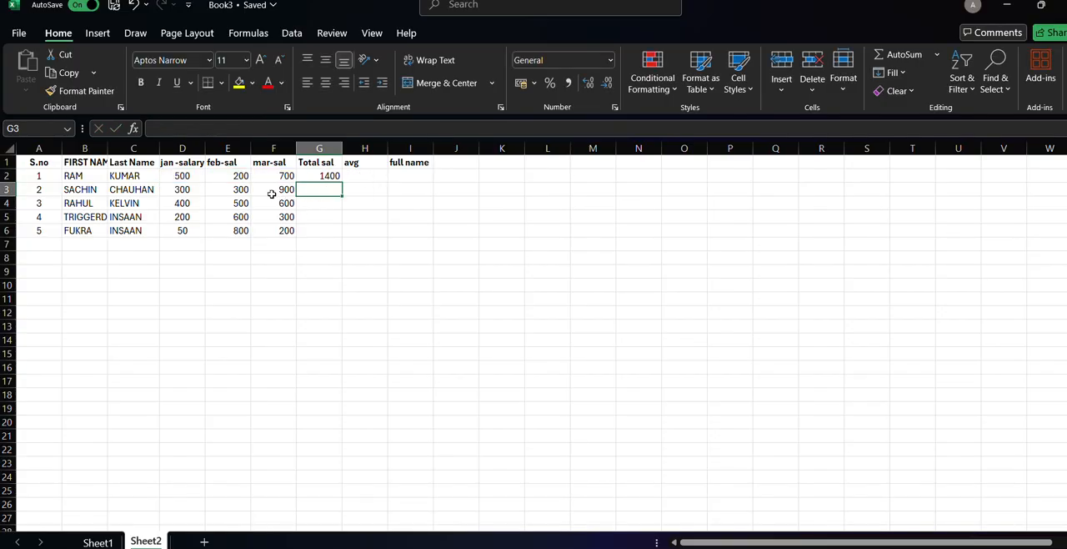
Calculate the second person's total salary in G3 with the formula =SUM(D3,E3,F3).
left_click(181, 190)
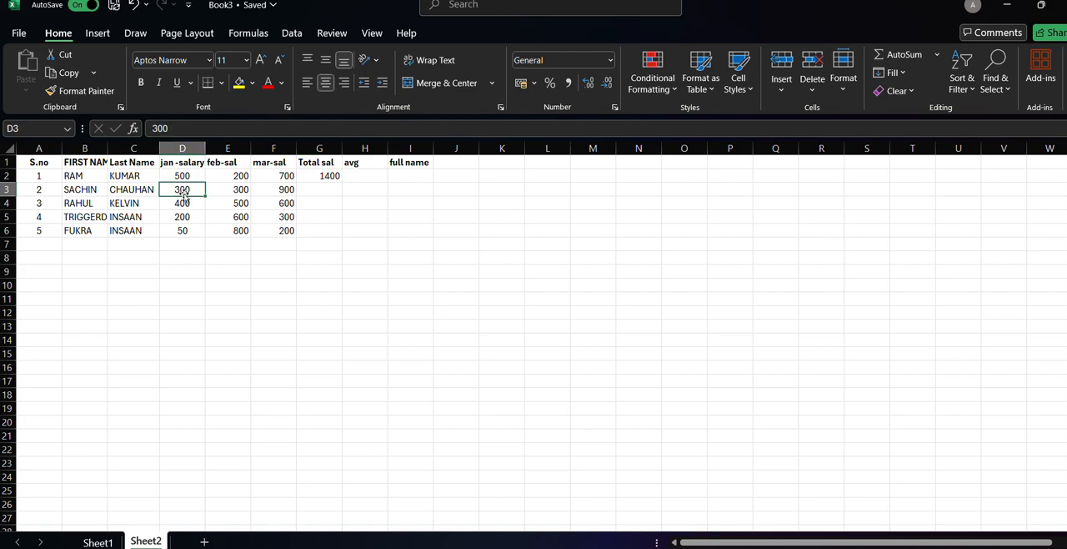
left_click(307, 193)
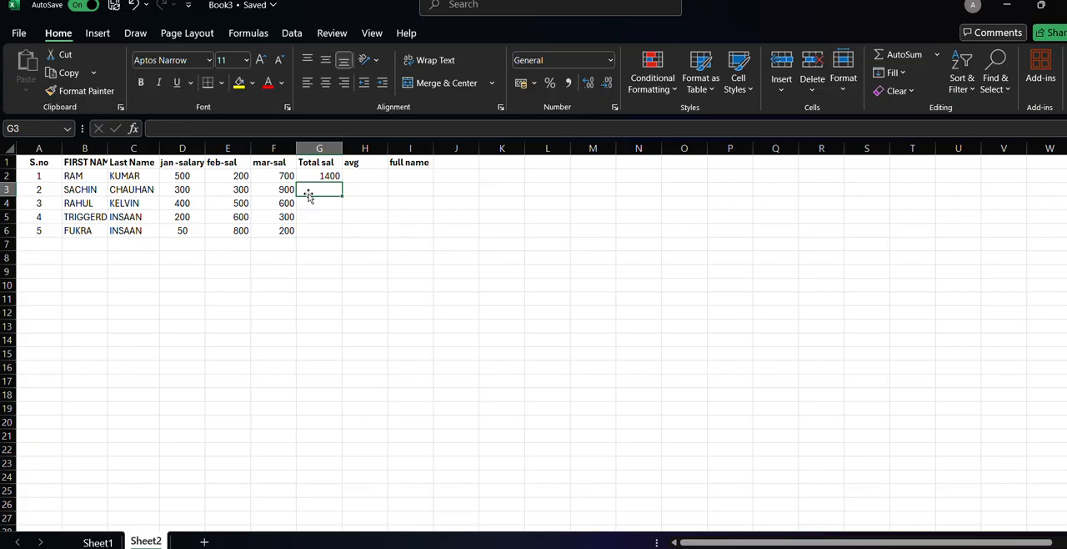
type("=-")
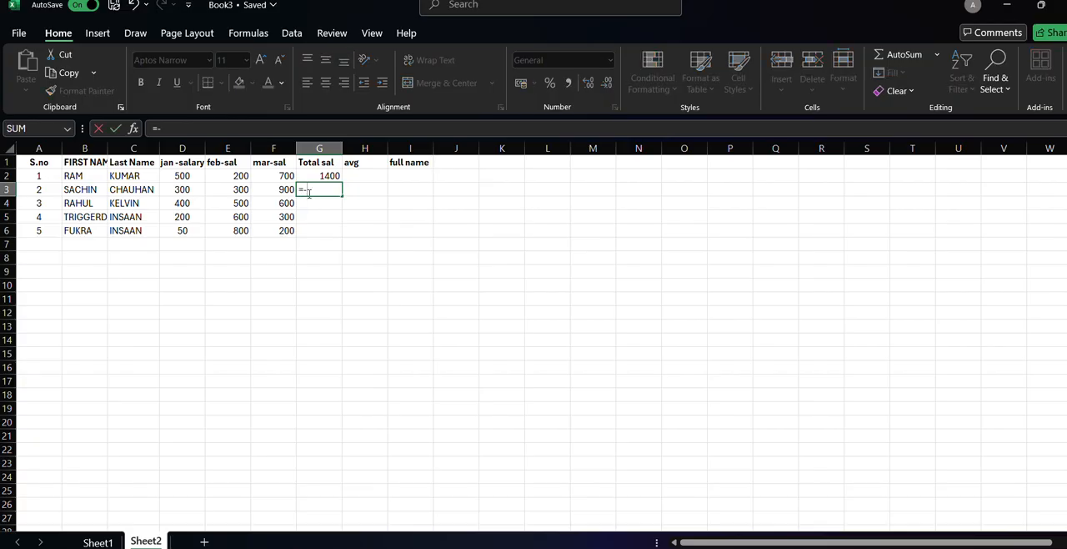
type("aum")
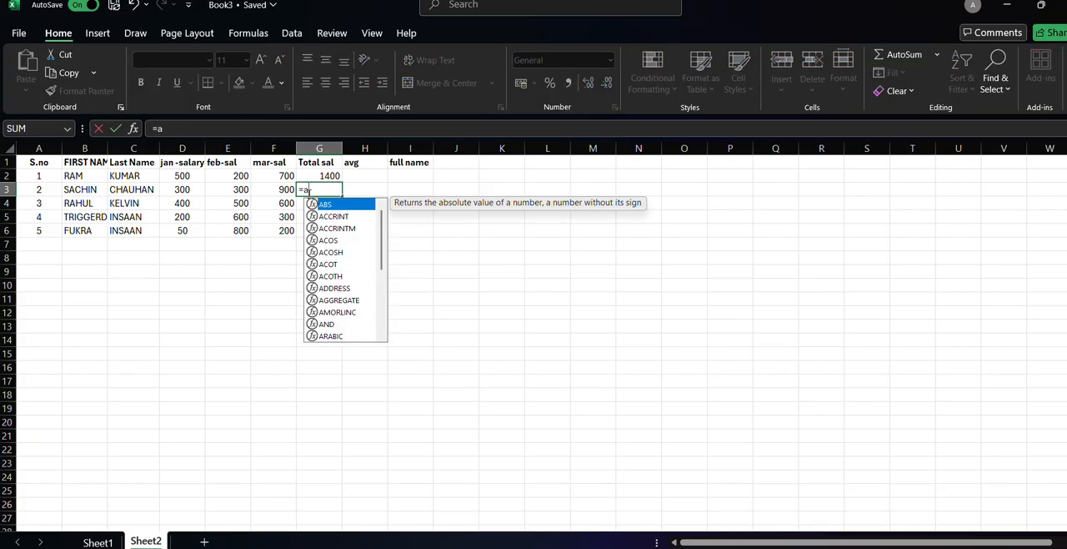
key("BackSpace")
key("BackSpace")
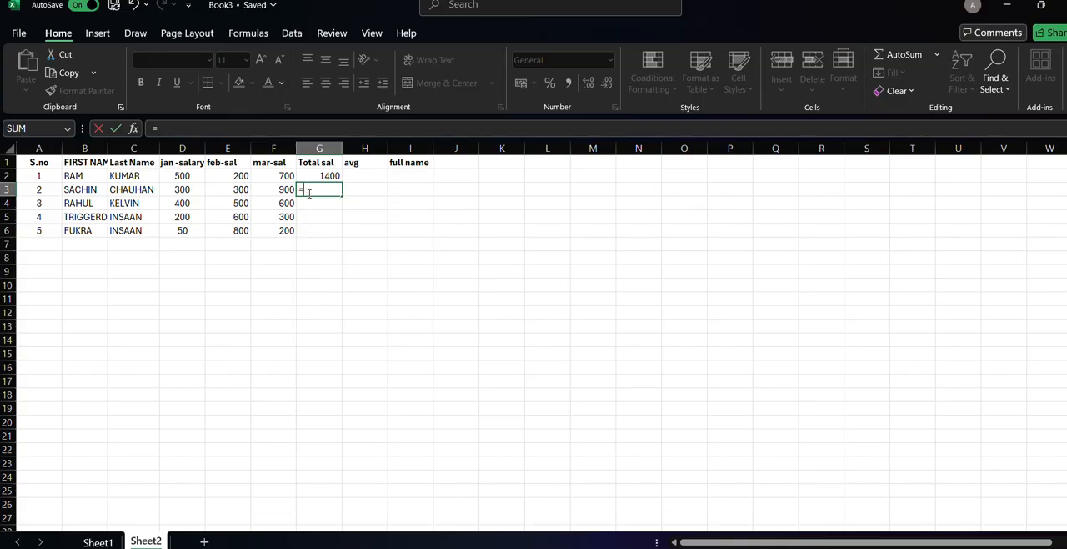
type("aum")
key("BackSpace")
key("BackSpace")
key("BackSpace")
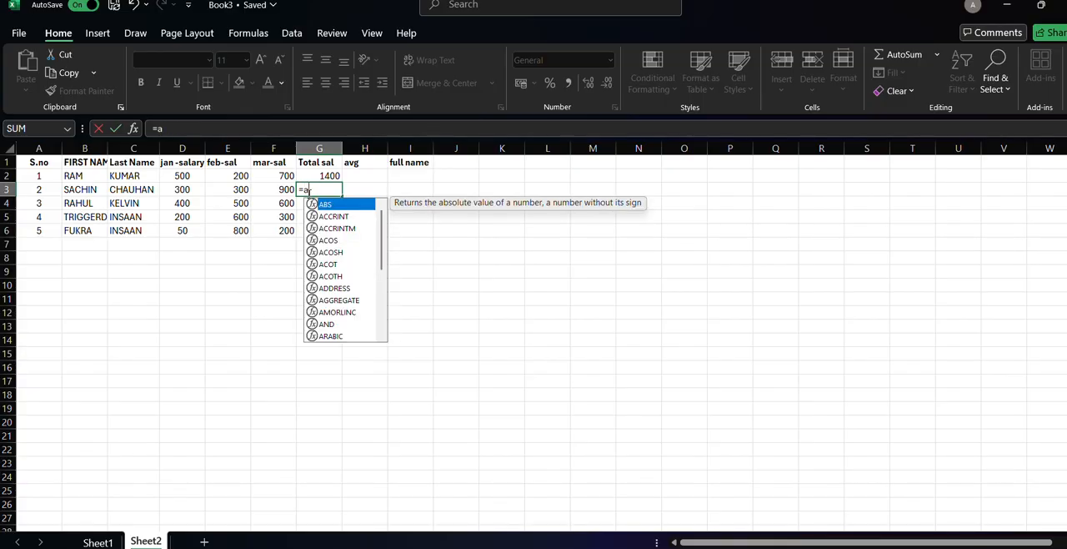
type("sum")
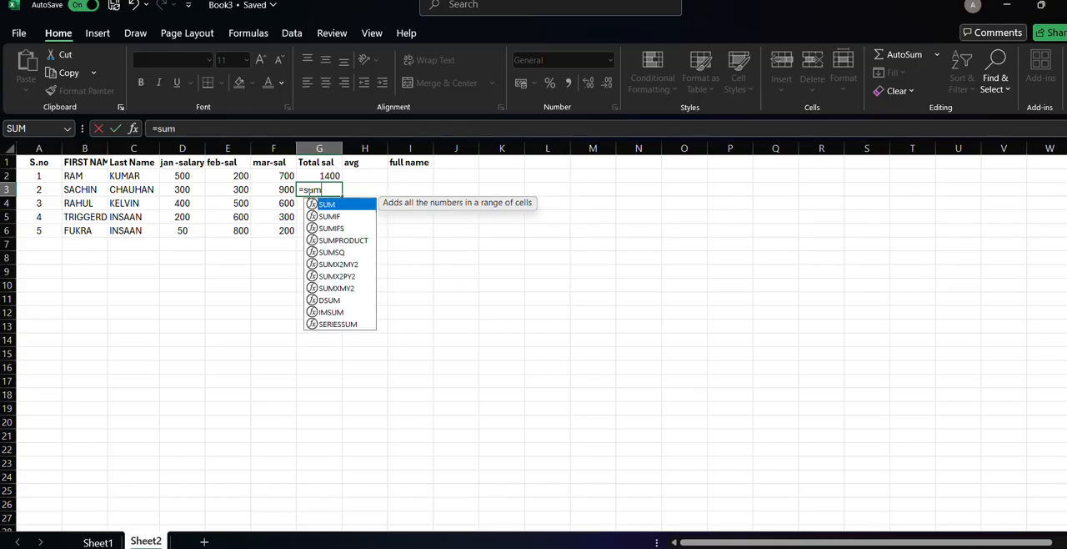
key("Tab")
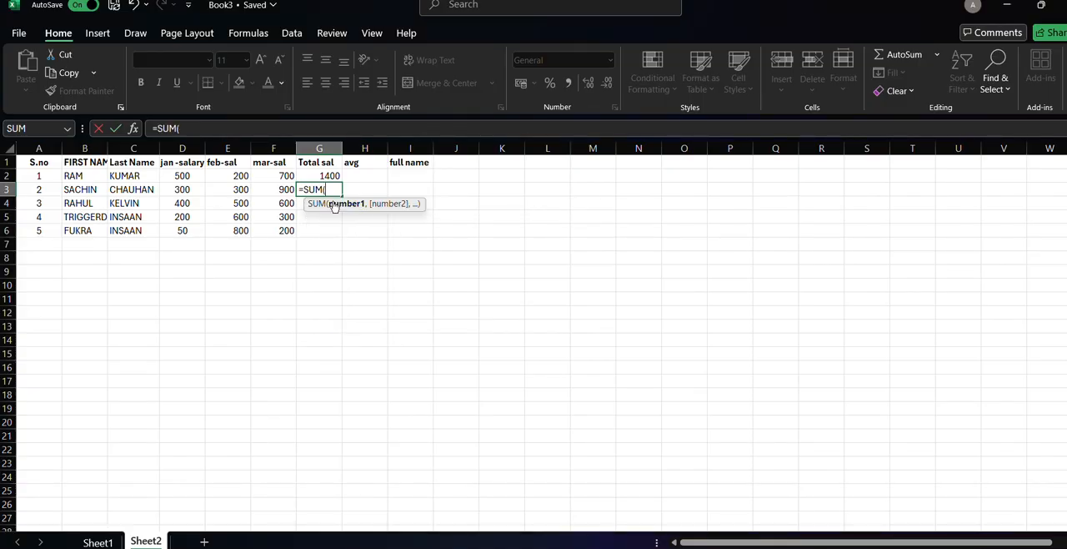
left_click(189, 191)
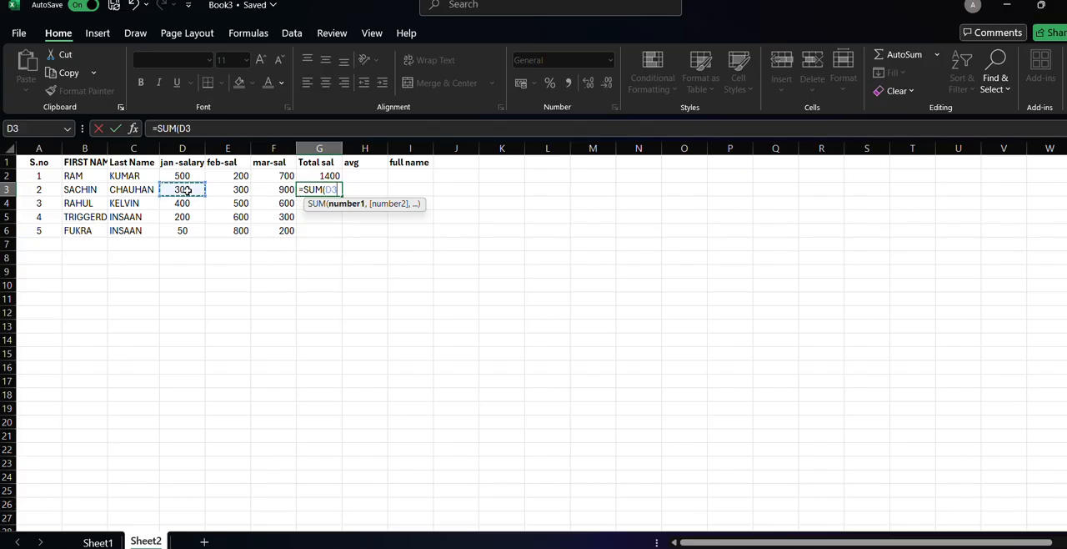
type(",")
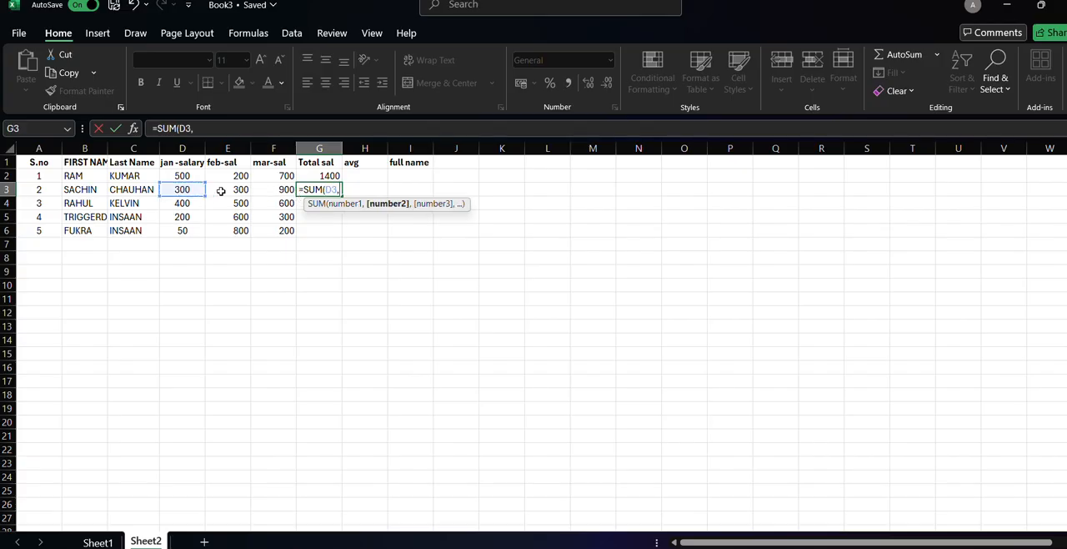
left_click(221, 191)
type(",")
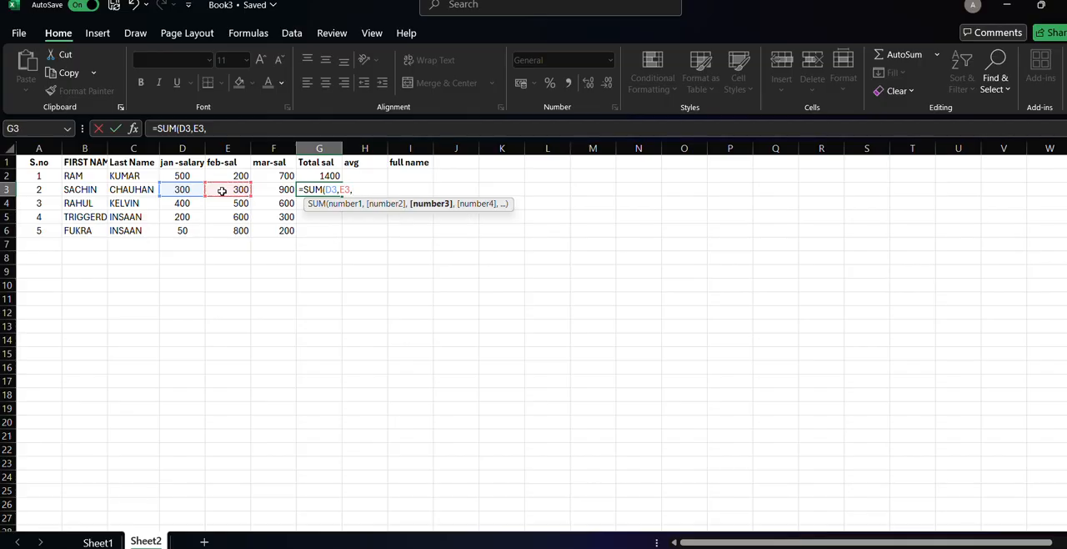
left_click(279, 191)
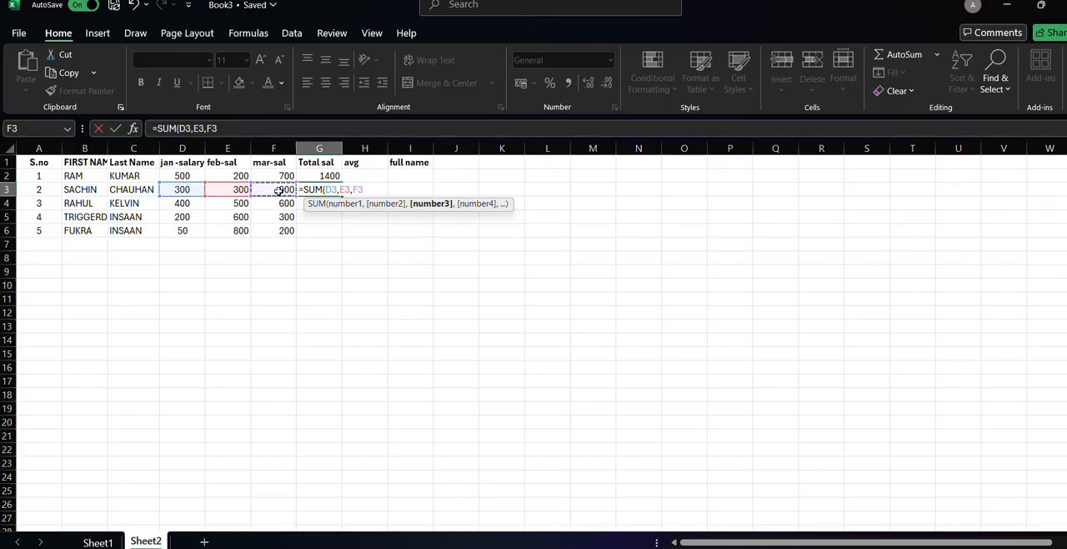
type(")")
key("Return")
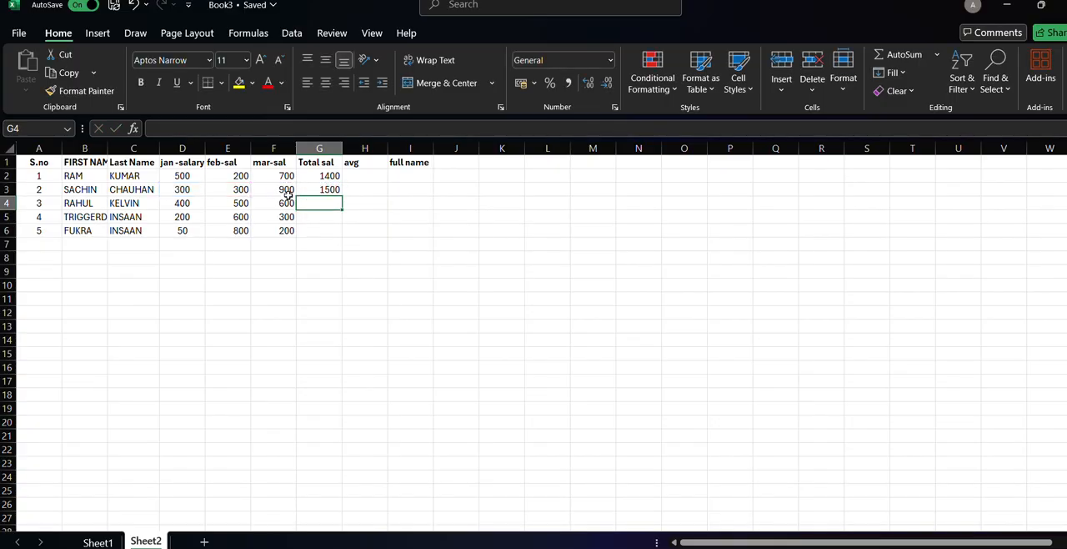
Calculate the third person's total salary in G4 with the formula =SUM(D4,E4,F4).
type("=sum")
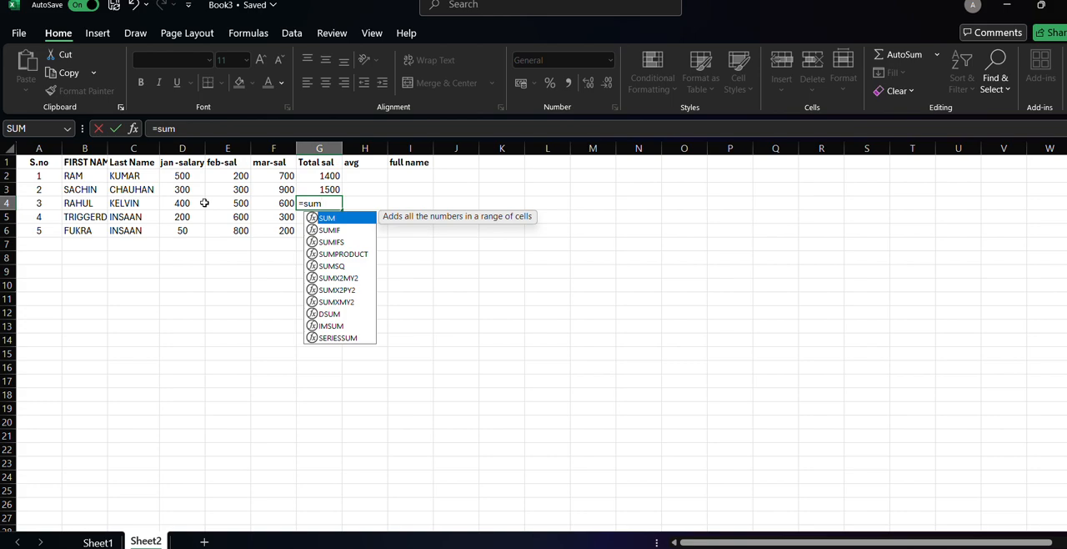
type("(")
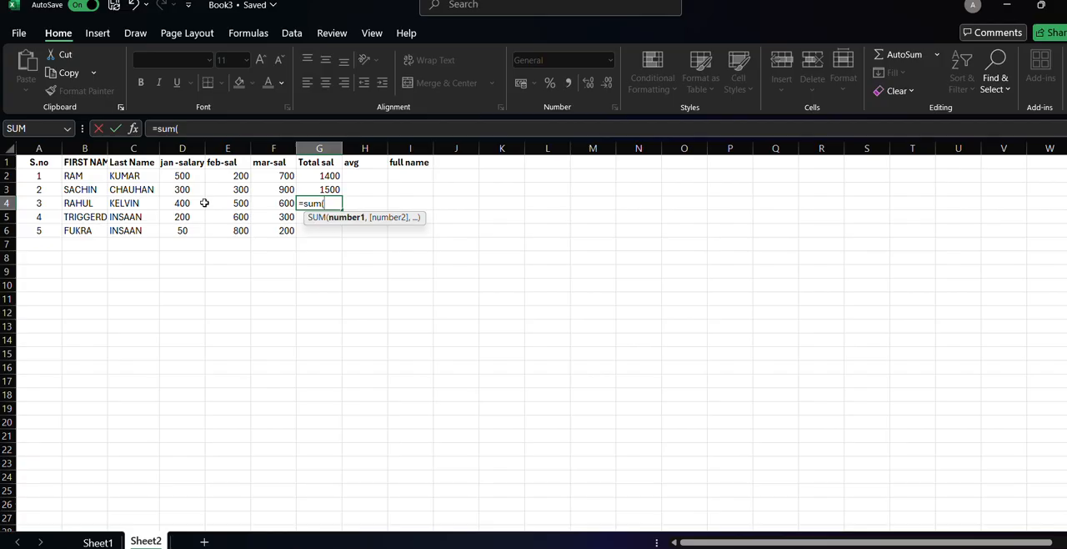
key("BackSpace")
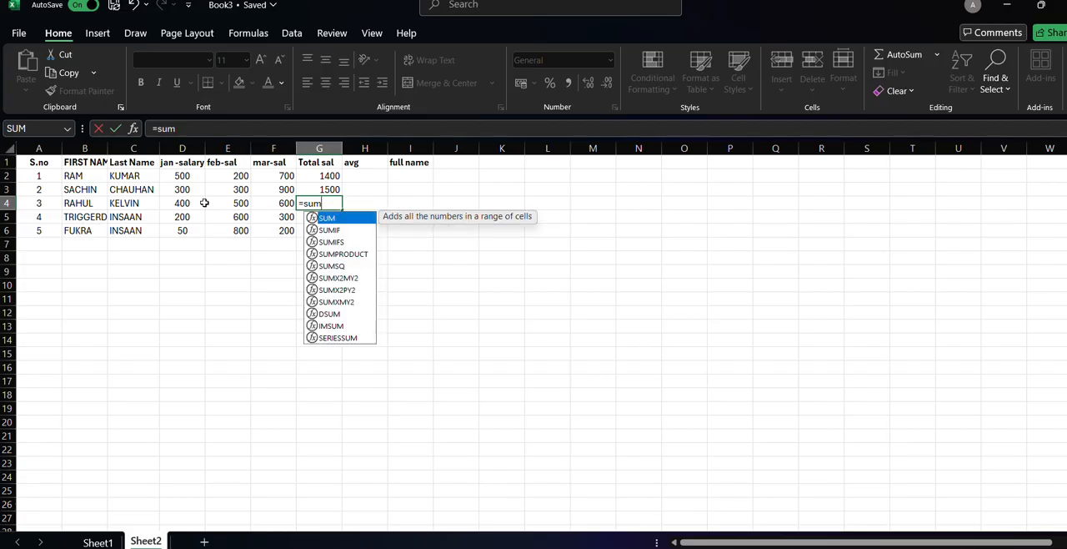
double_click(328, 218)
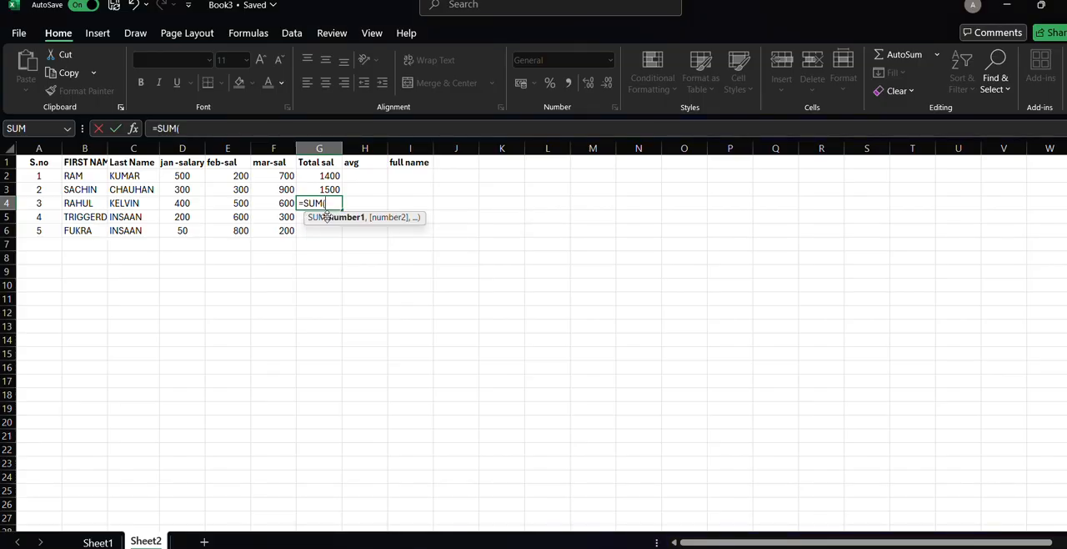
left_click(183, 203)
type(",")
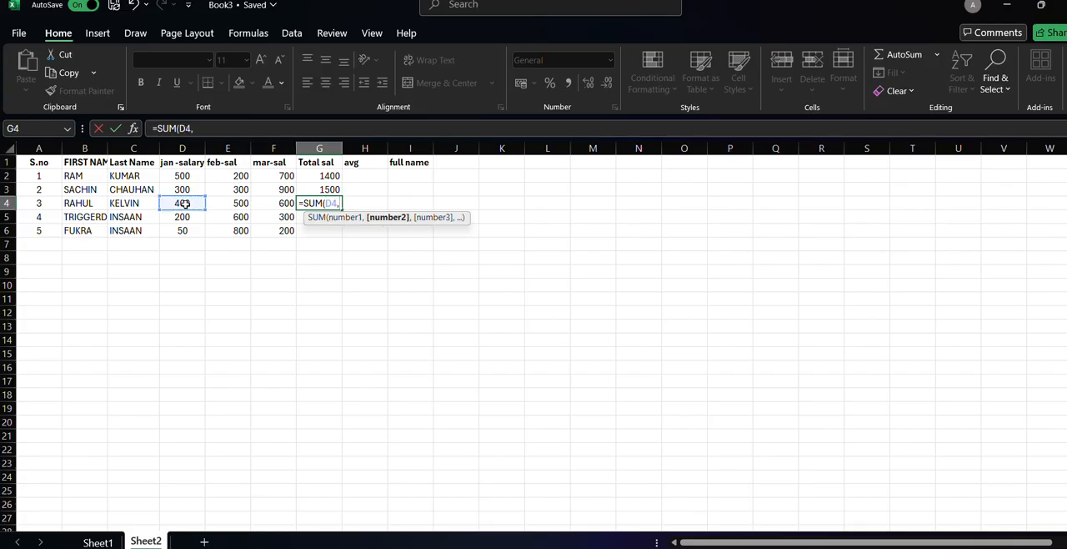
left_click(234, 207)
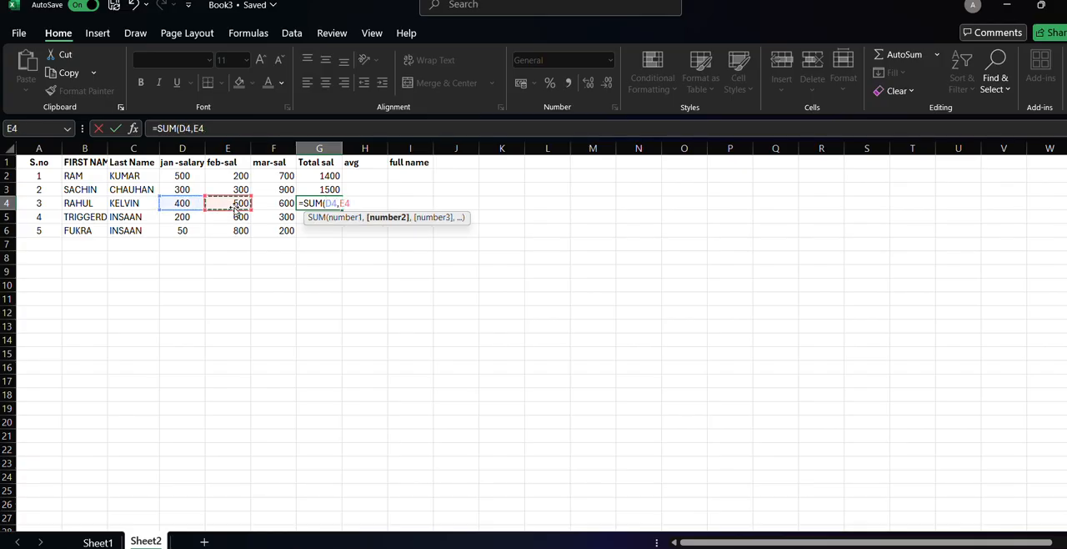
type(",")
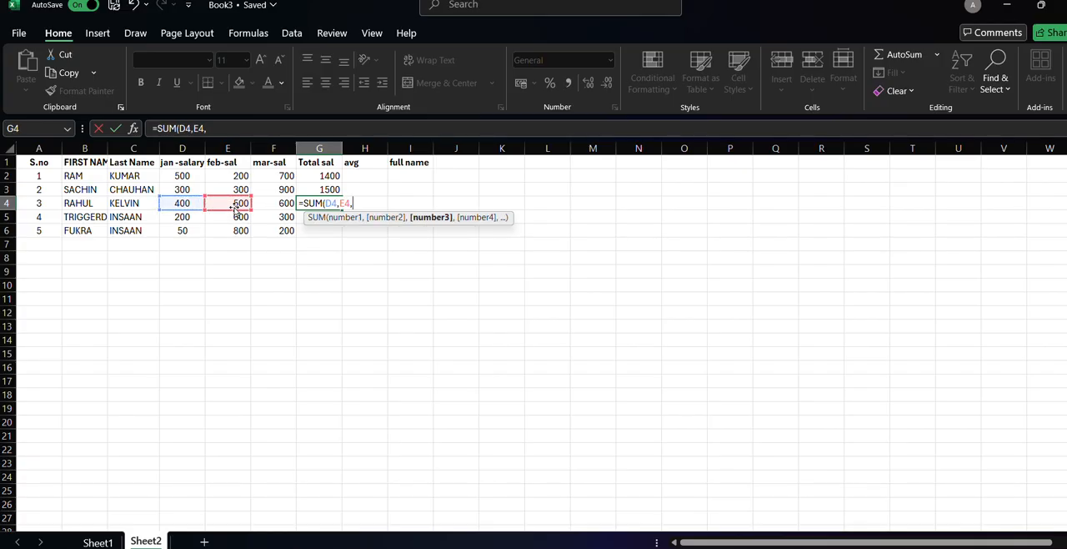
left_click(285, 203)
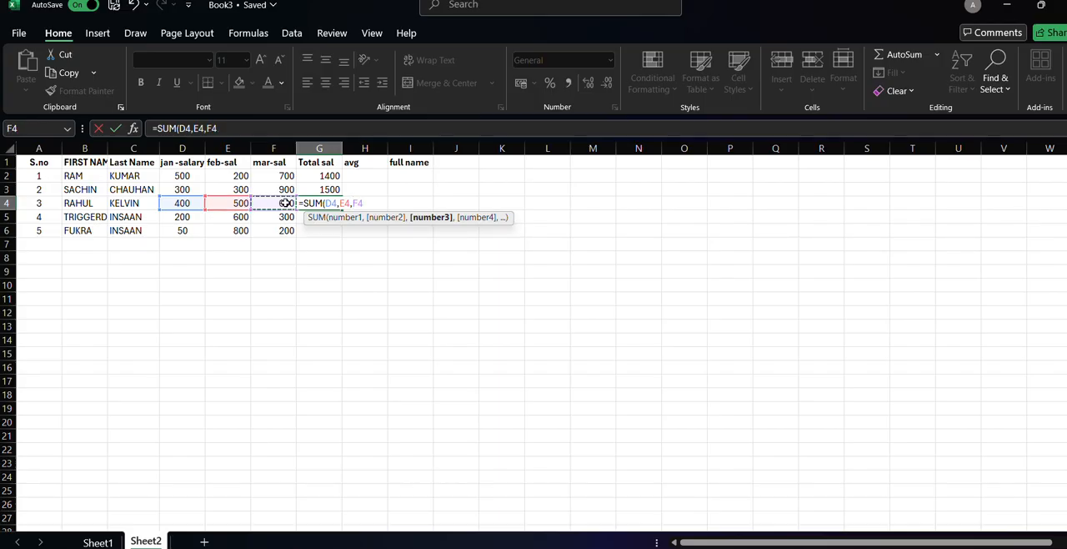
type(")")
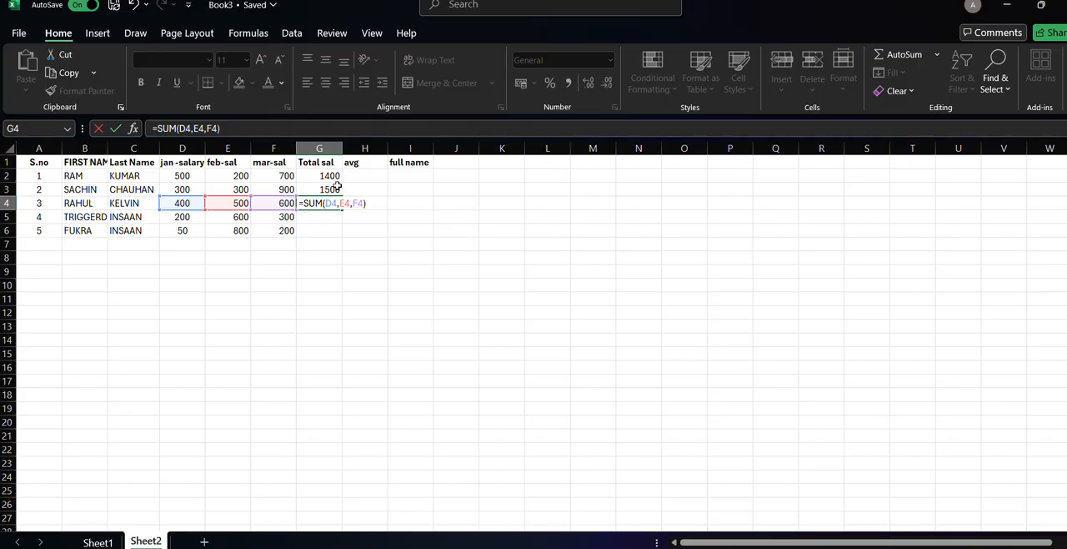
key("Return")
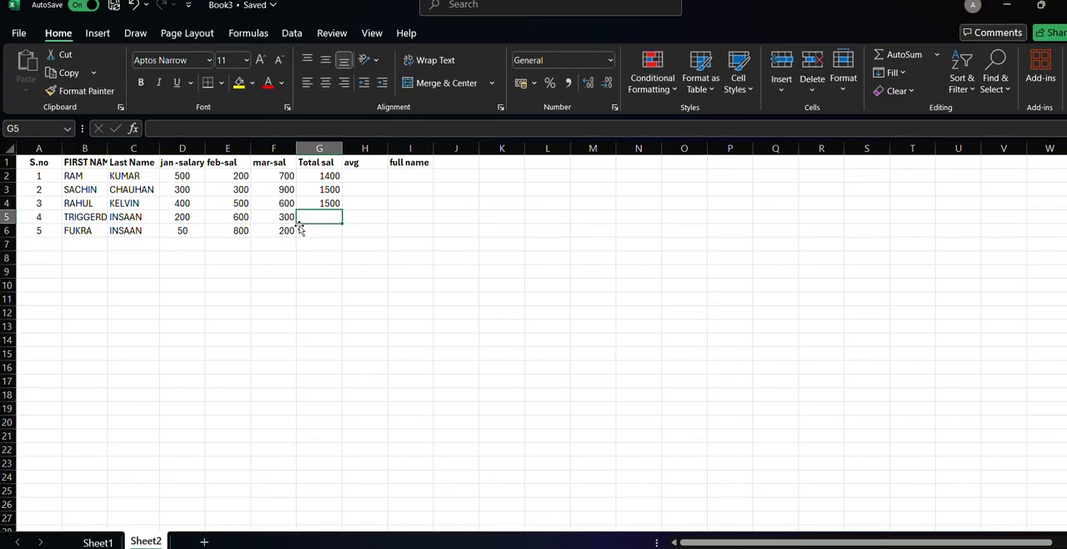
Calculate the fourth person's total salary in G5 with the formula =SUM(D5,E5,F5).
type("=-")
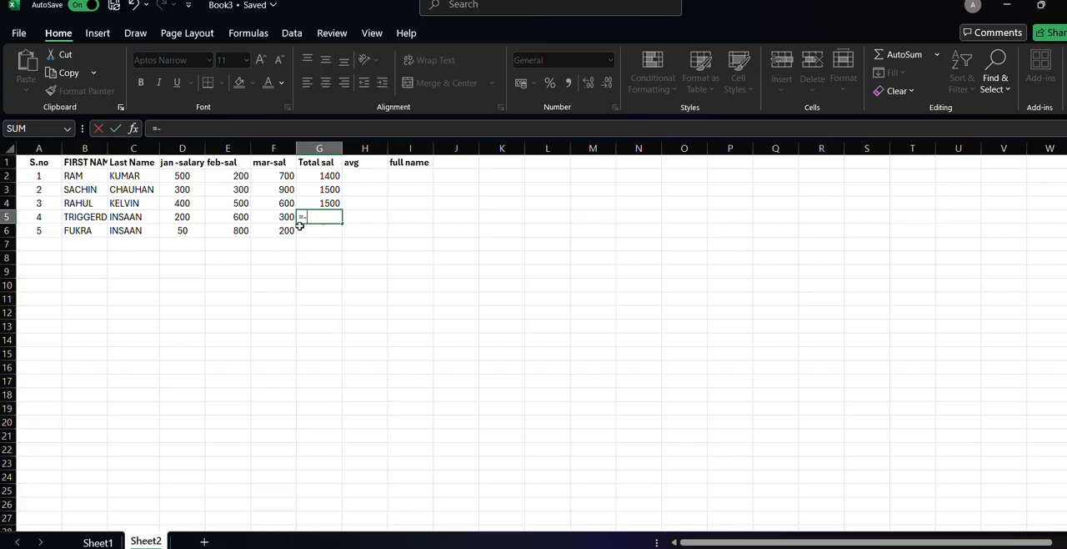
key("BackSpace")
type("sum")
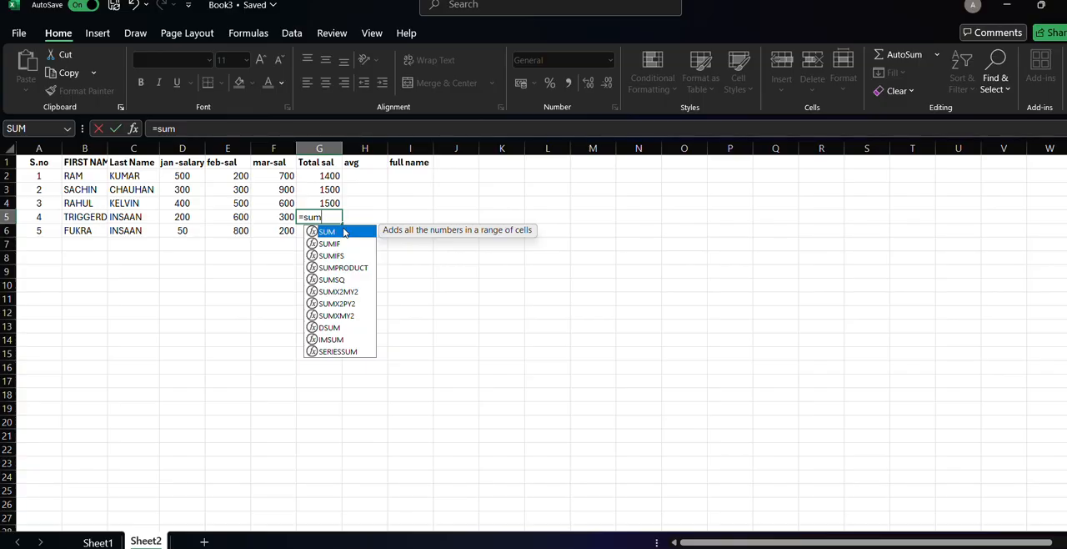
double_click(343, 232)
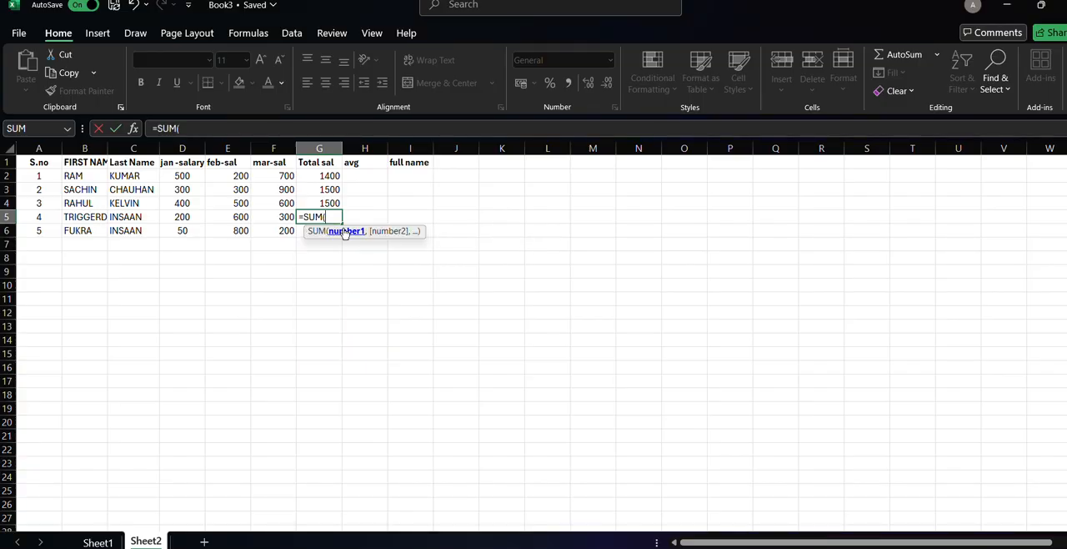
left_click(180, 218)
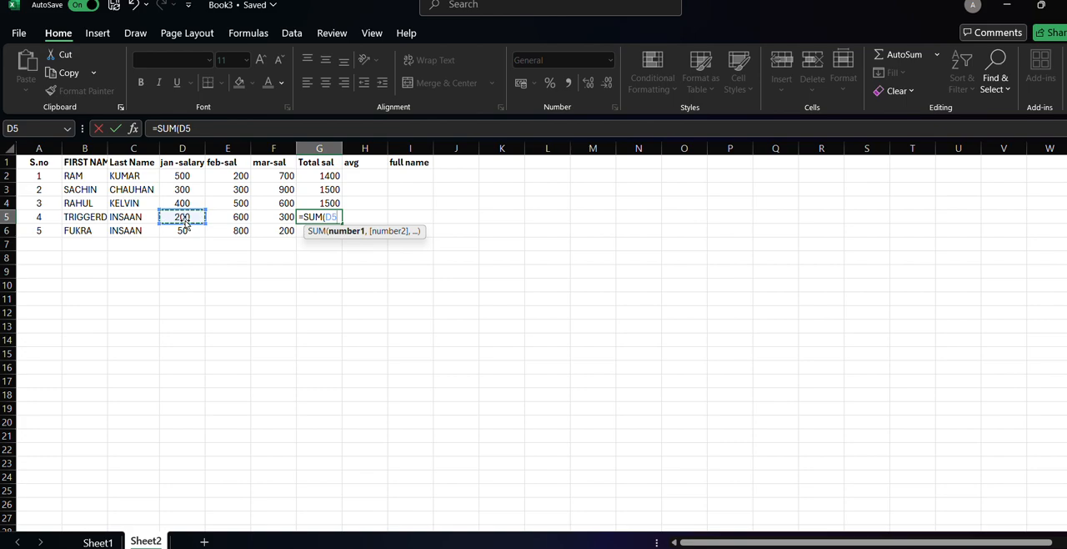
type(",")
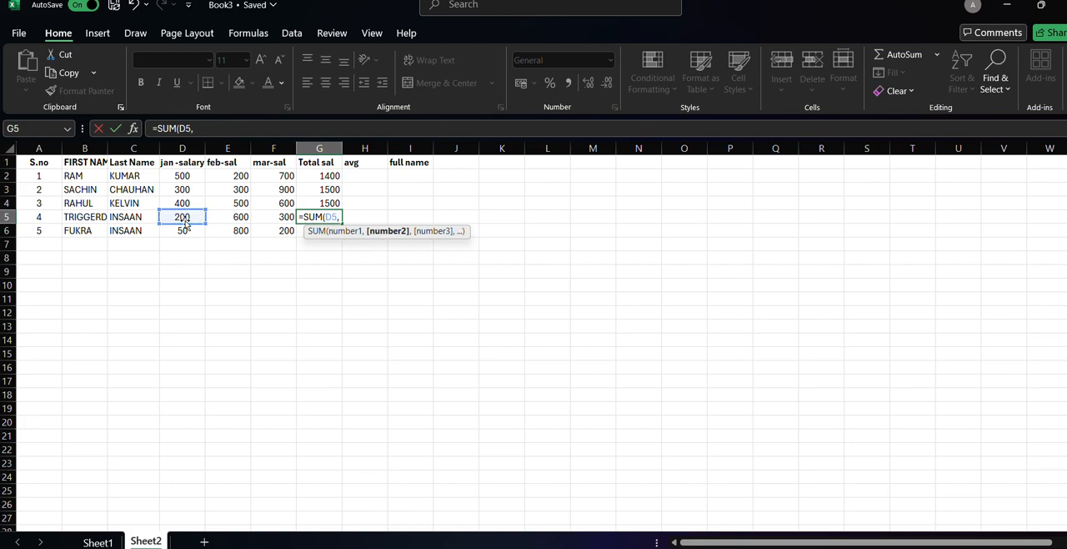
left_click(235, 218)
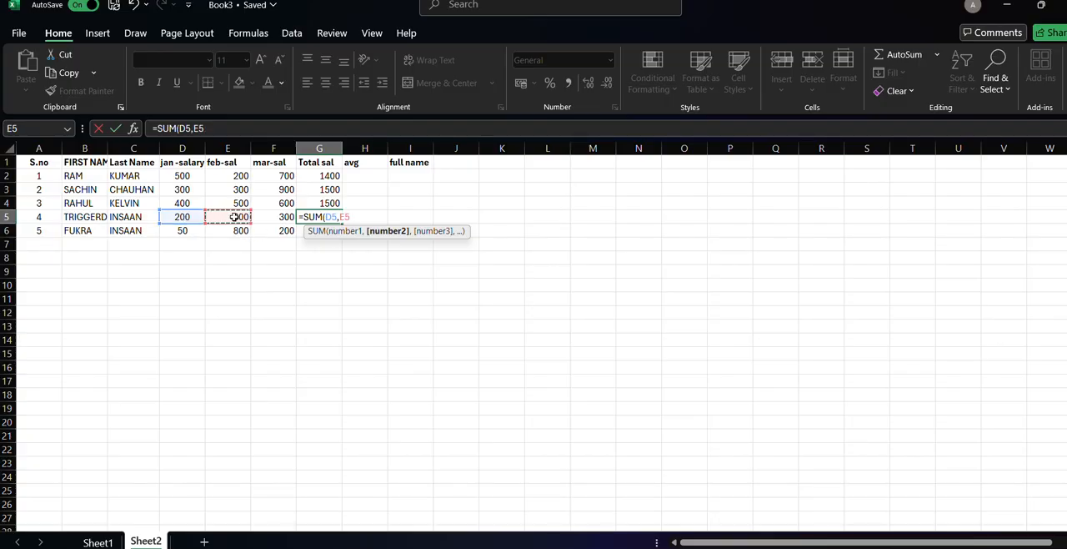
type(",")
left_click(270, 218)
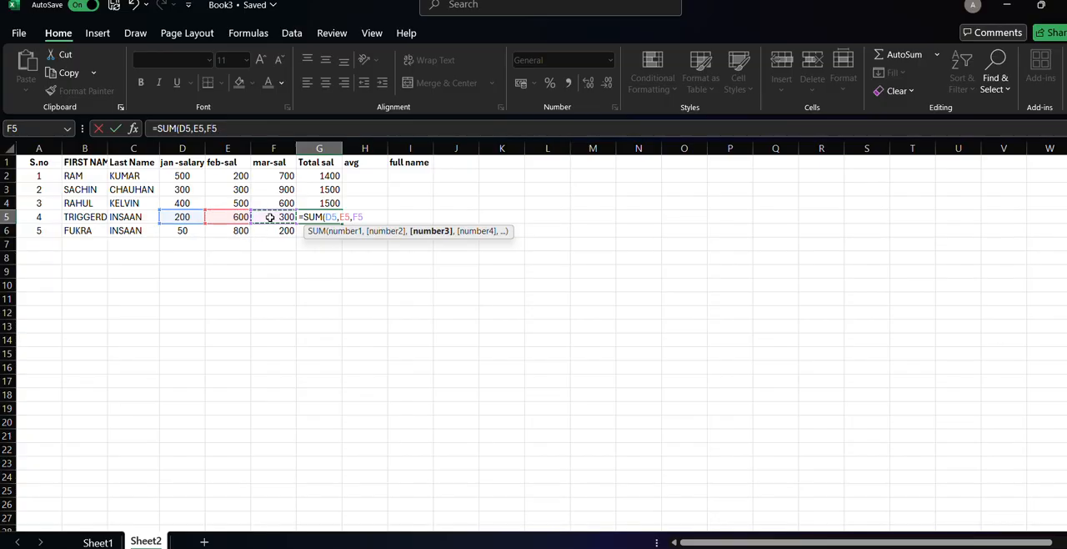
key("Return")
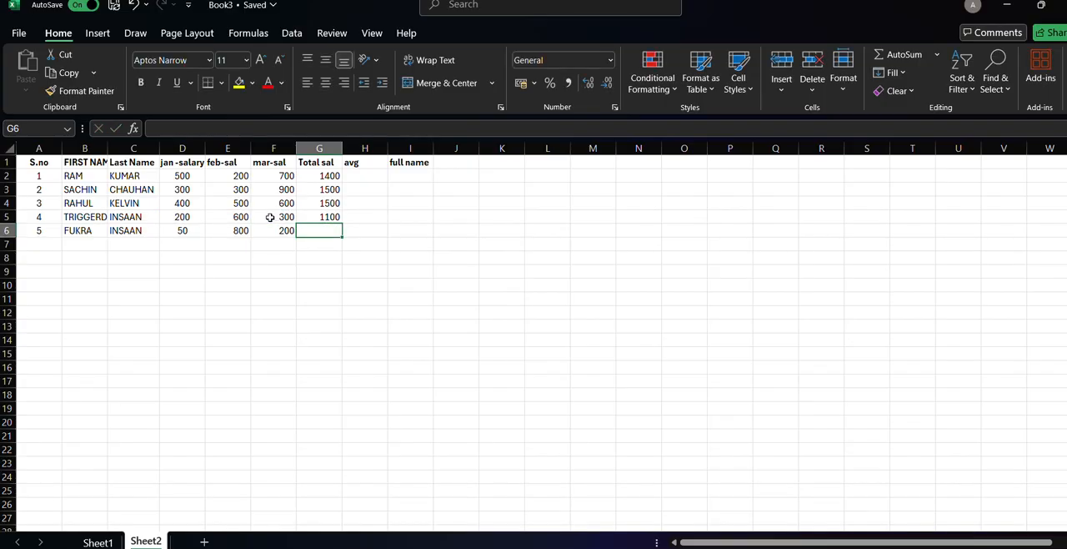
Calculate the fifth person's total salary in G6 with the formula =SUM(D6,E6,F6).
left_click(198, 231)
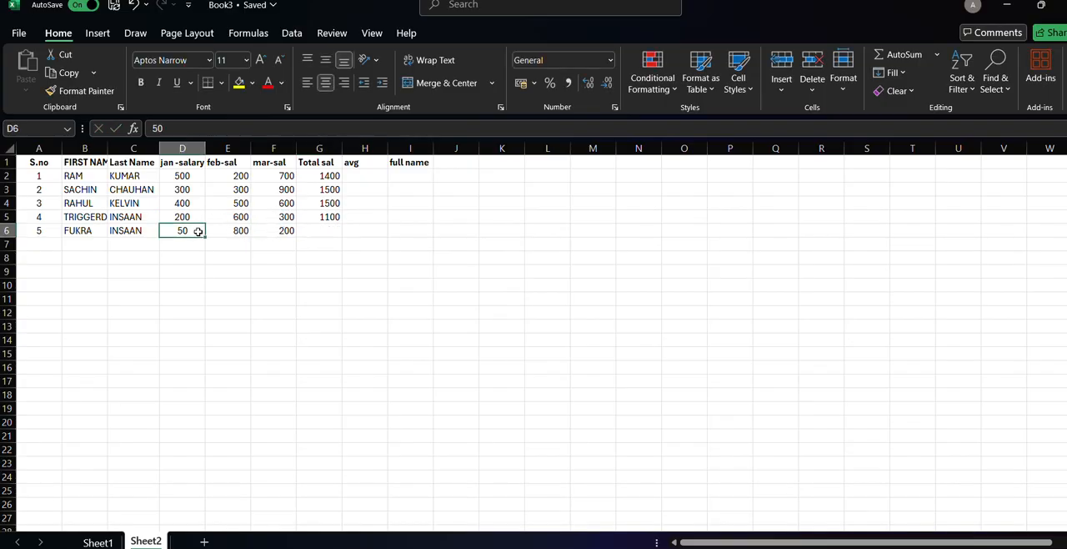
left_click(319, 230)
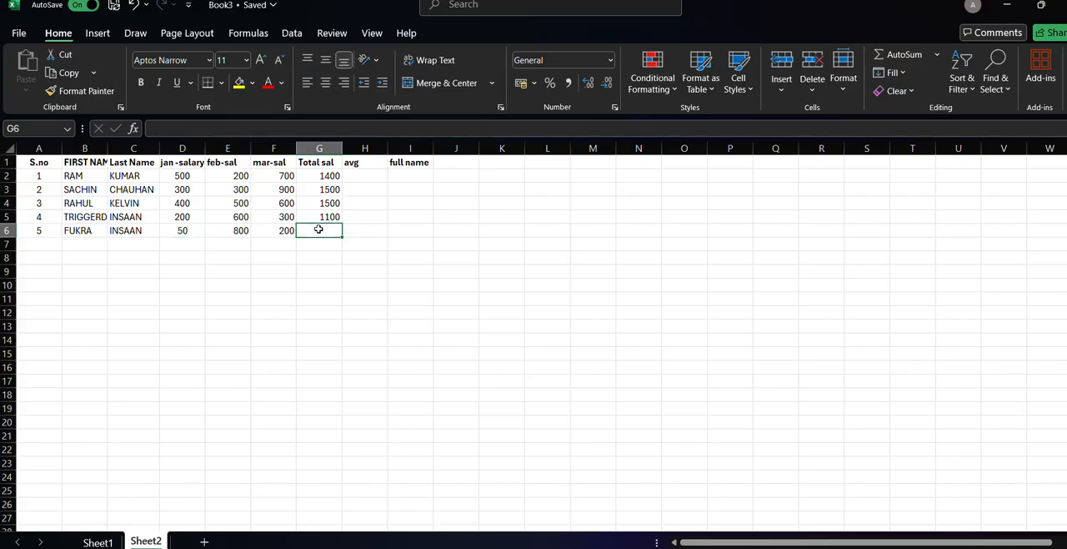
type("=sum")
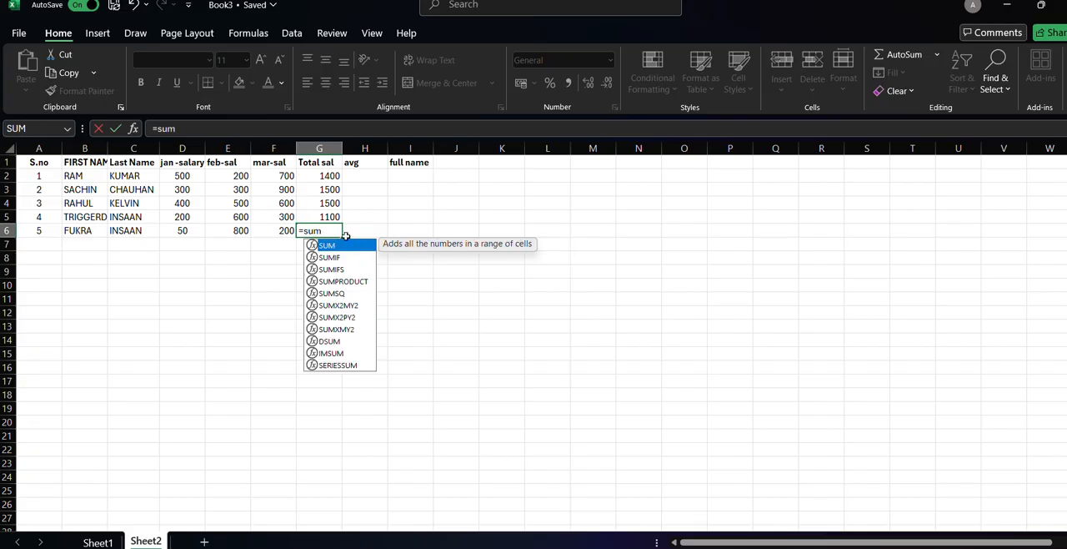
double_click(349, 247)
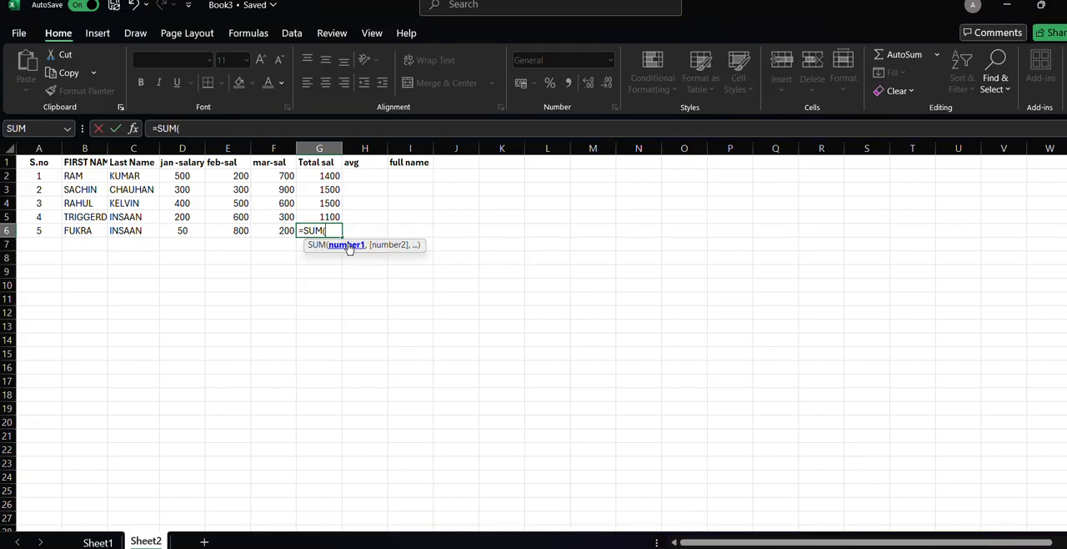
left_click(198, 231)
type(",")
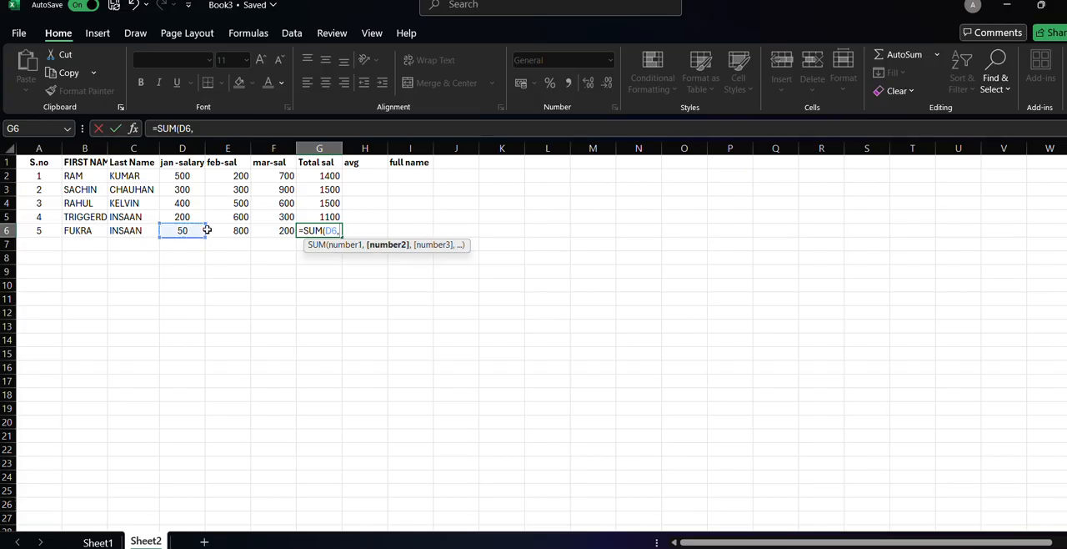
left_click(222, 230)
type(",")
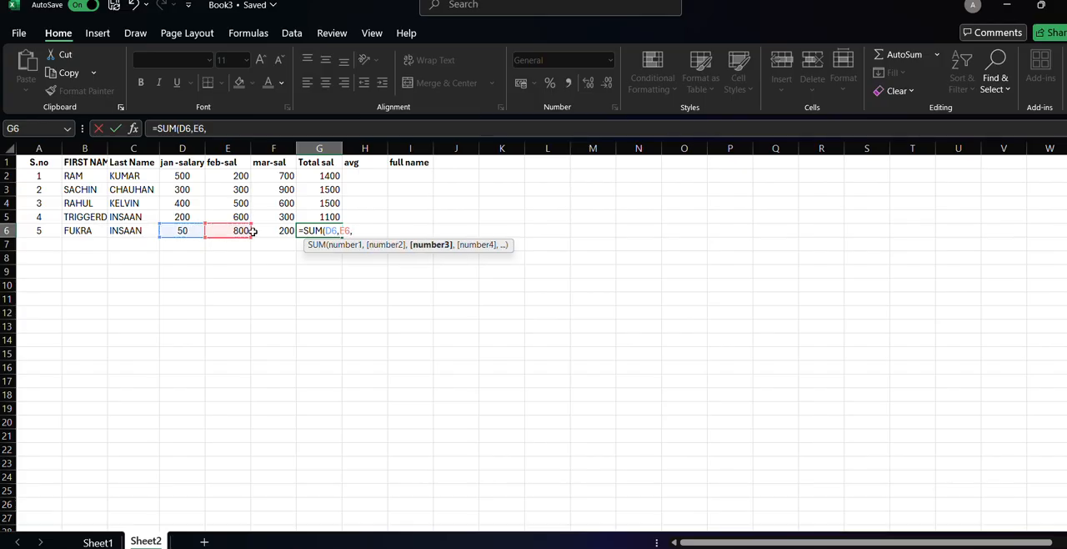
left_click(257, 231)
type(",")
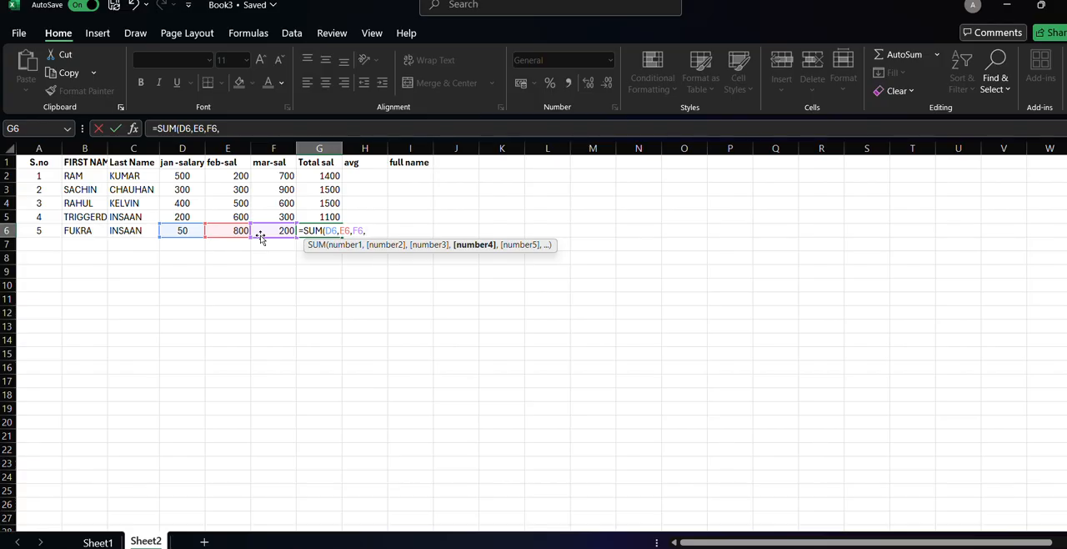
key("BackSpace")
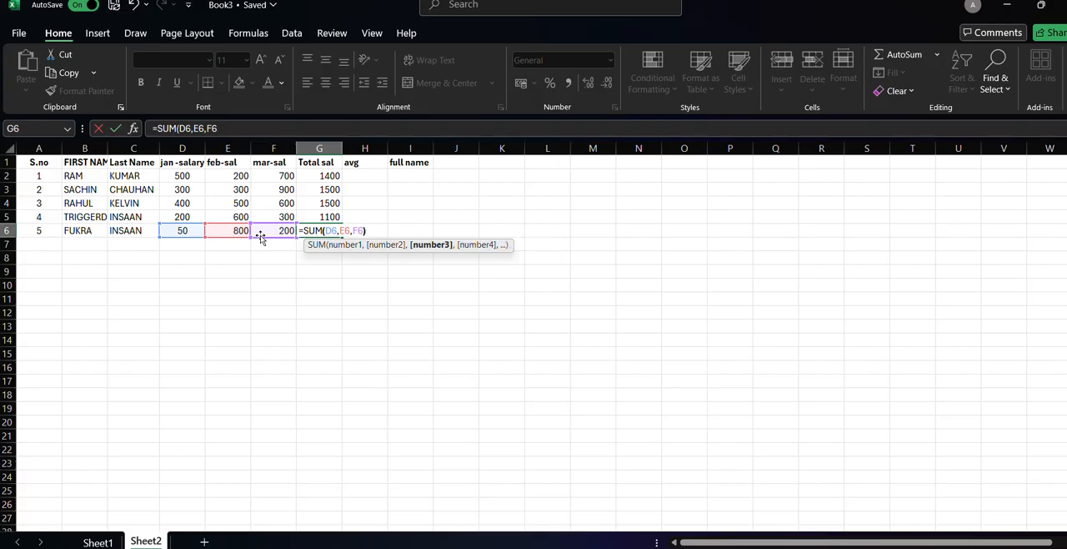
key("Return")
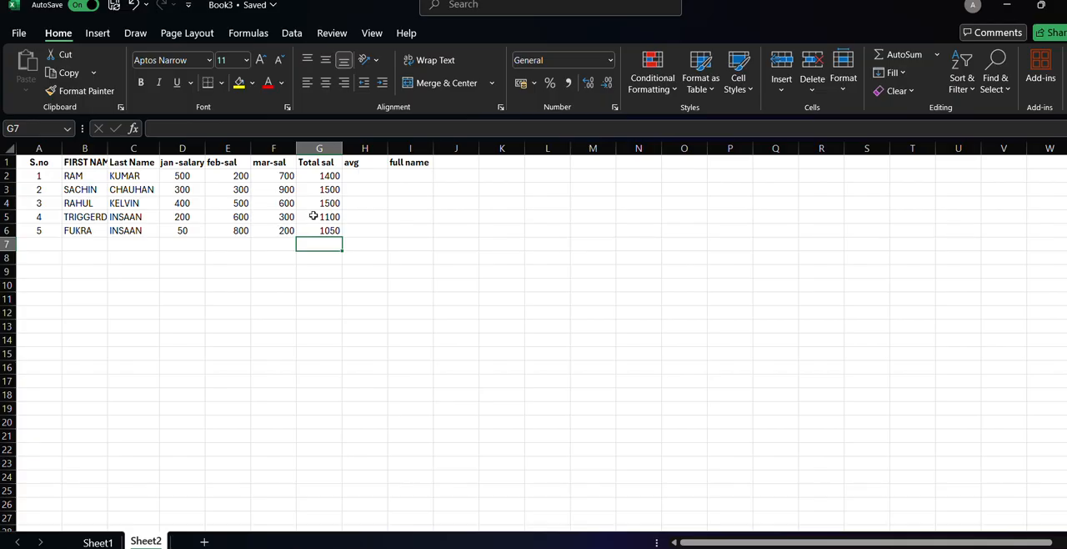
Calculate the first person's average salary in H2 with the formula =AVERAGE(D2,E2,F2).
left_click(351, 175)
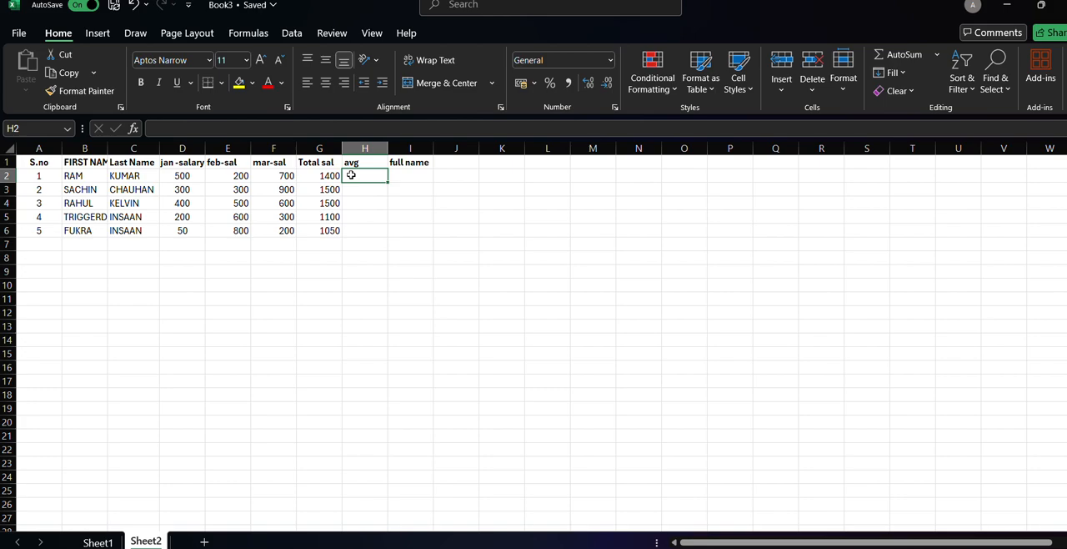
type("=")
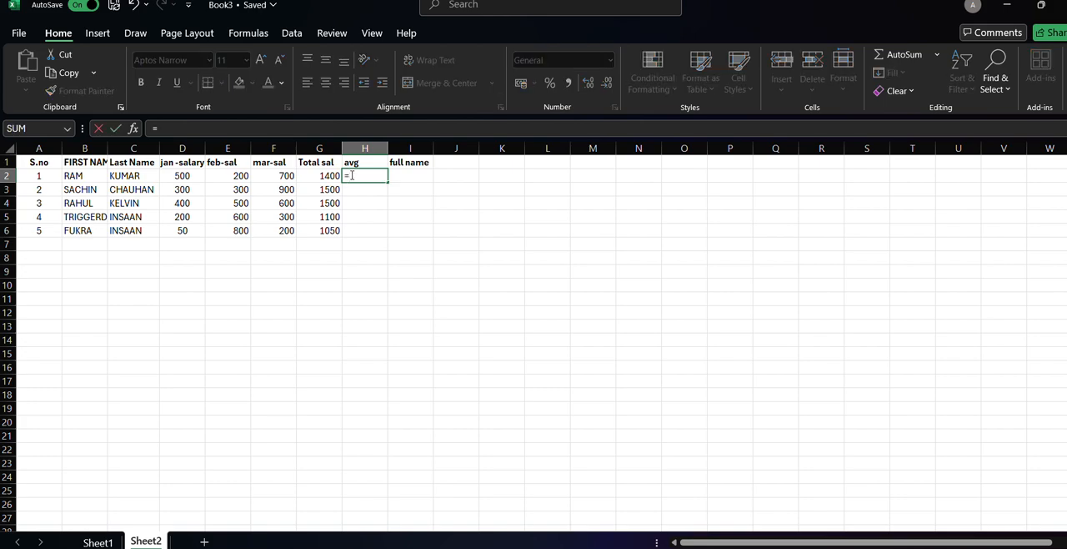
type("ave")
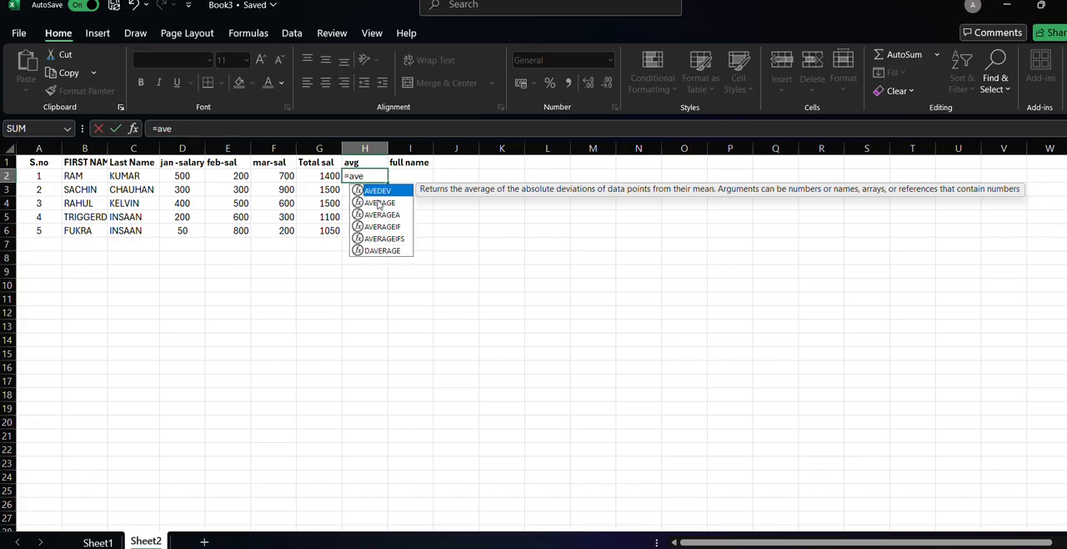
double_click(379, 203)
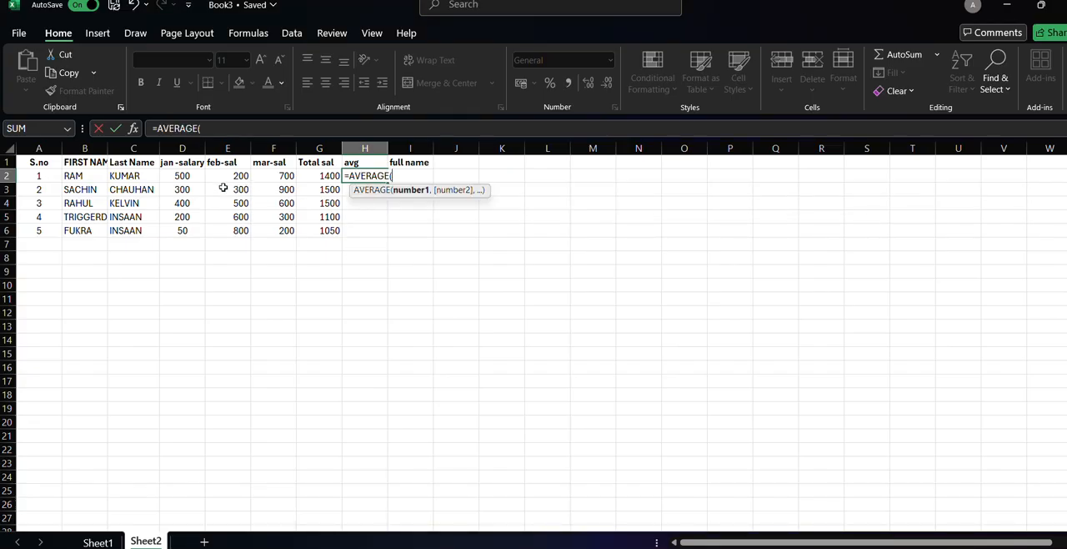
left_click(185, 177)
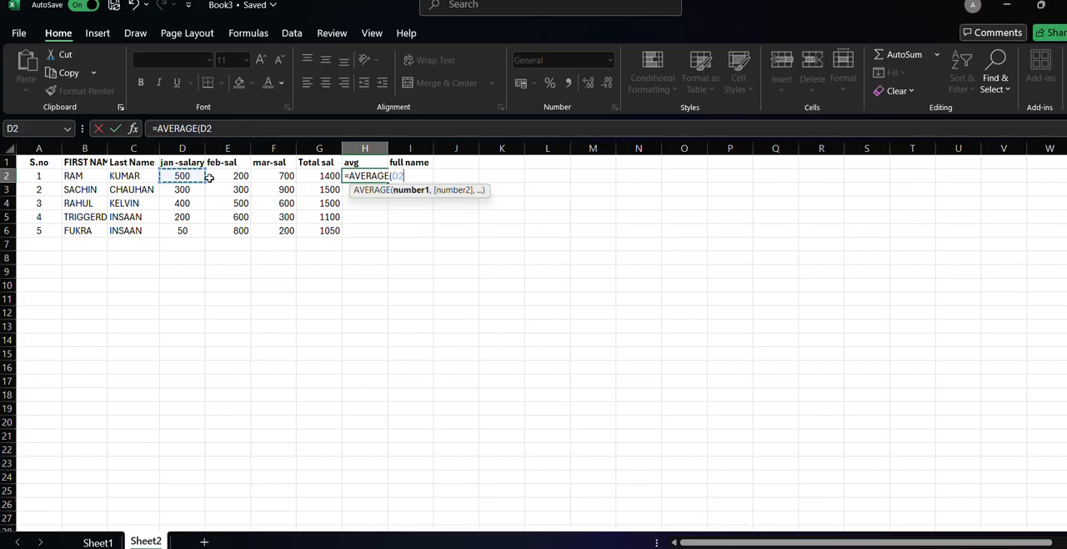
type(",")
left_click(217, 177)
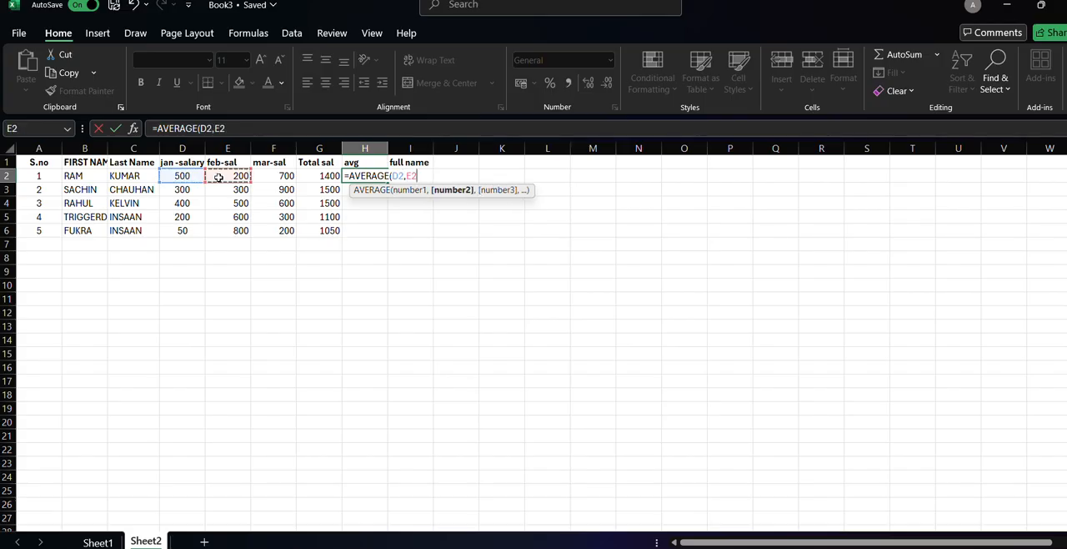
type(",")
left_click(262, 177)
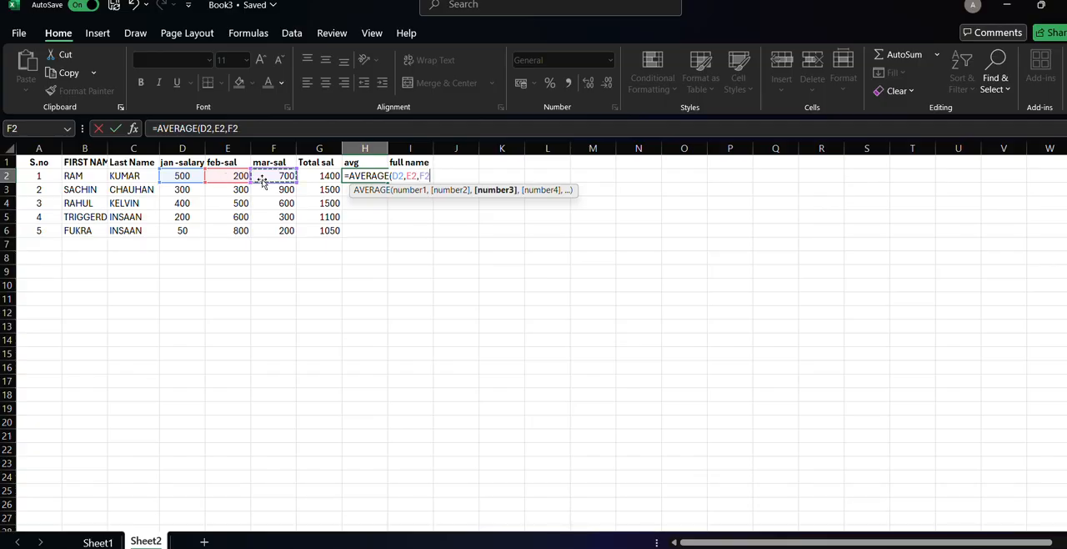
type(",")
key("BackSpace")
type(")")
key("Return")
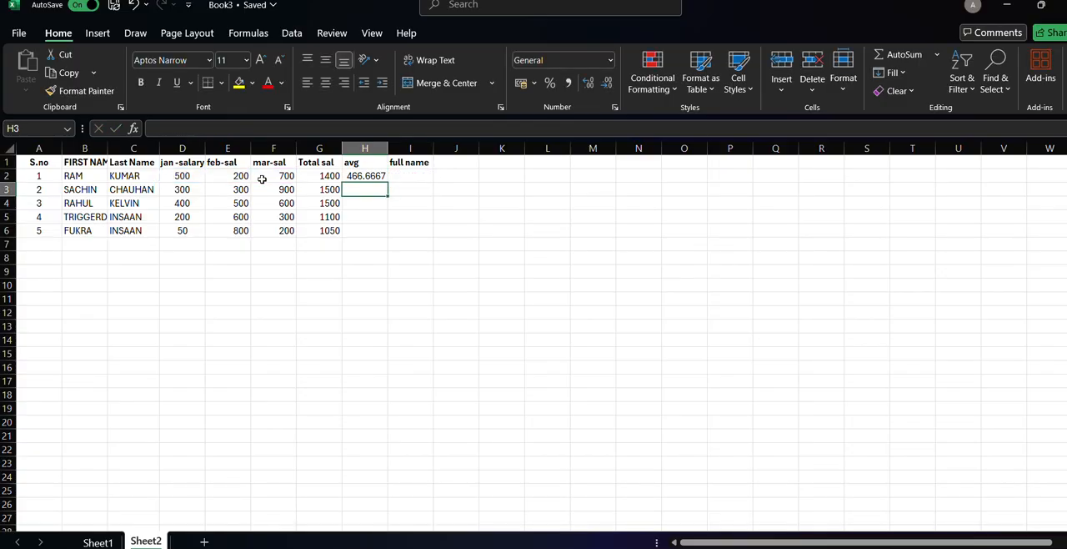
Calculate the second person's average salary in H3 with the formula =AVERAGE(D3,E3,F3).
left_click(198, 191)
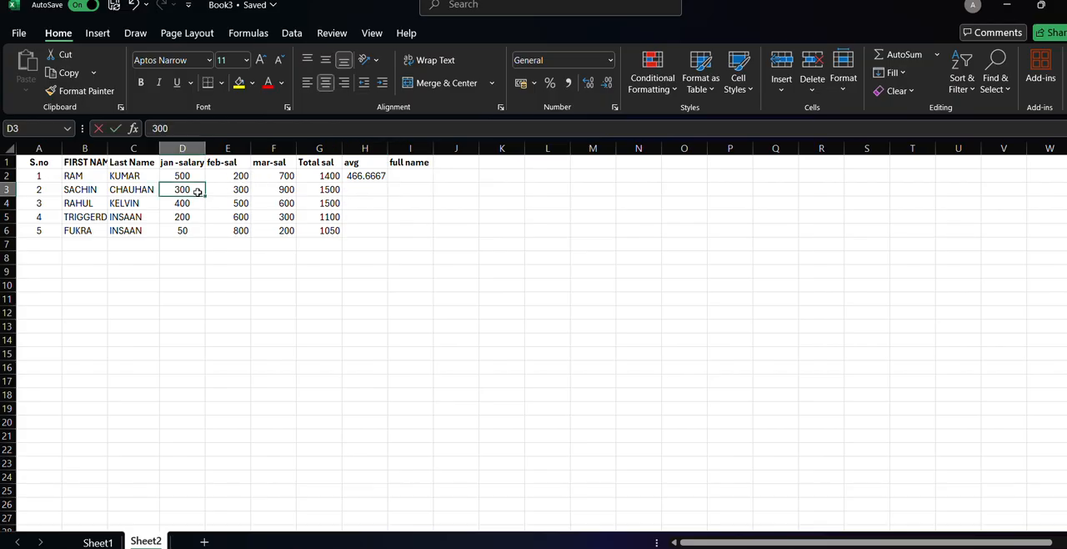
double_click(197, 191)
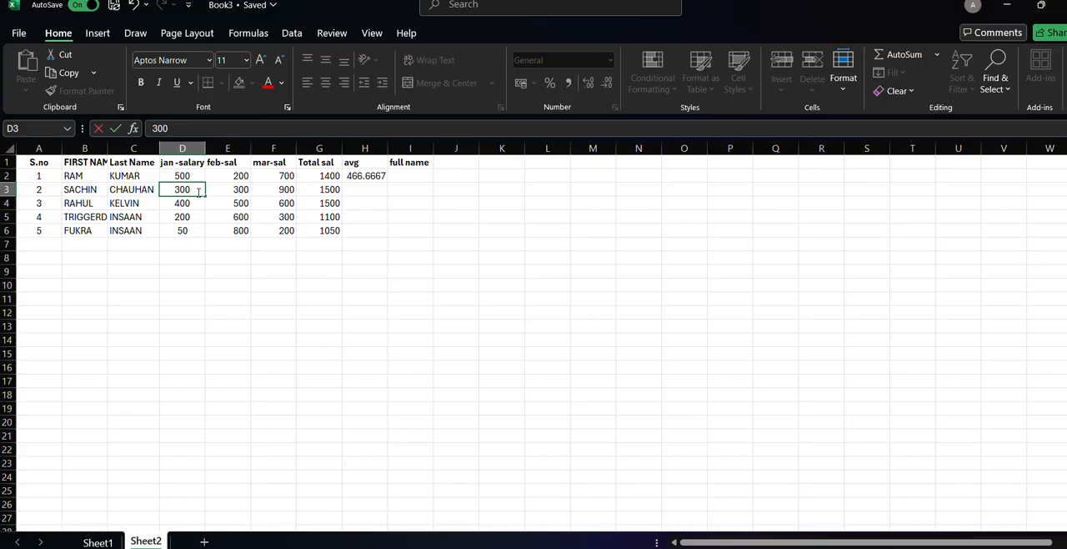
left_click(351, 187)
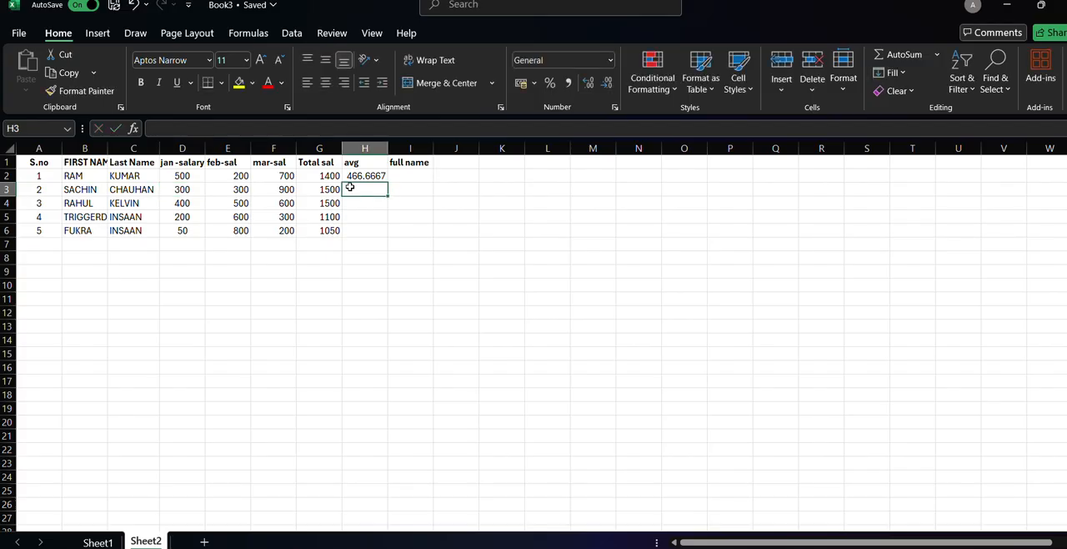
type("=ave")
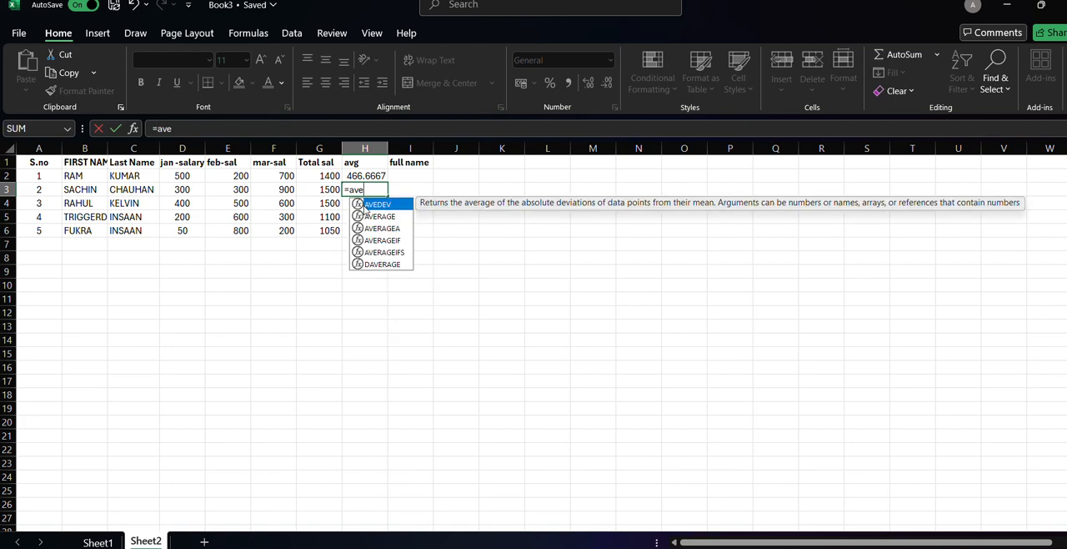
left_click(371, 216)
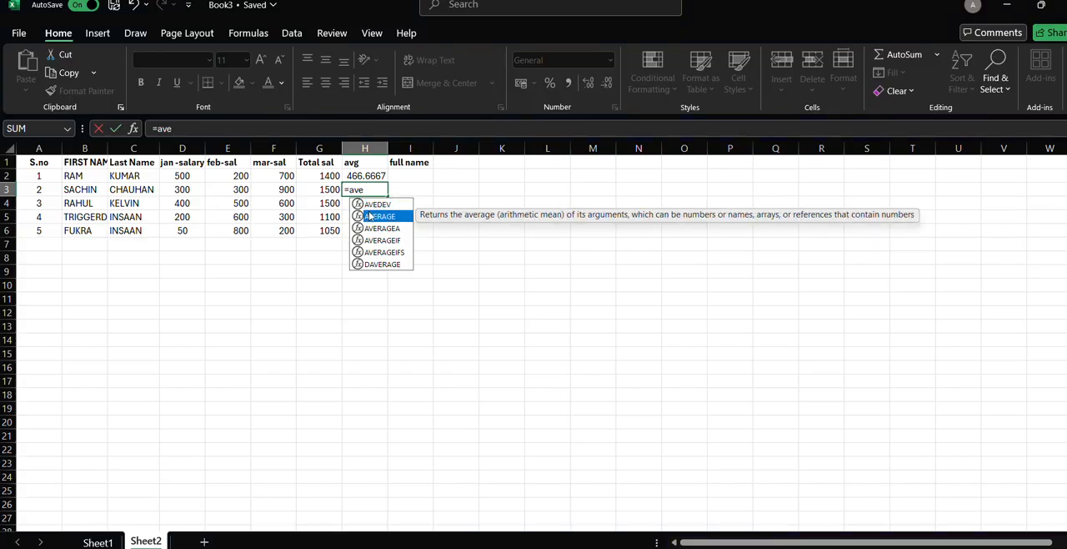
double_click(371, 216)
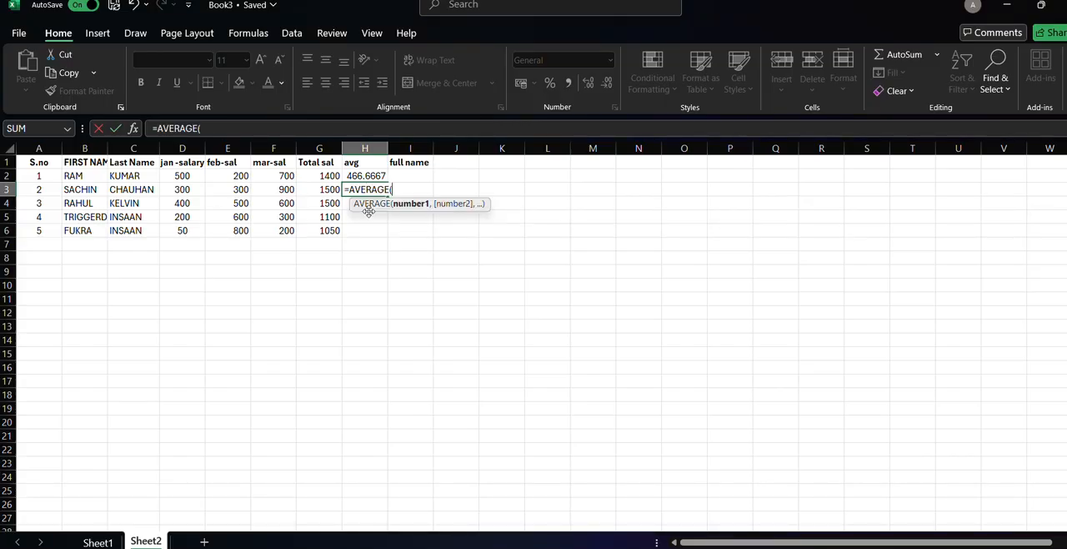
left_click(190, 189)
type(",")
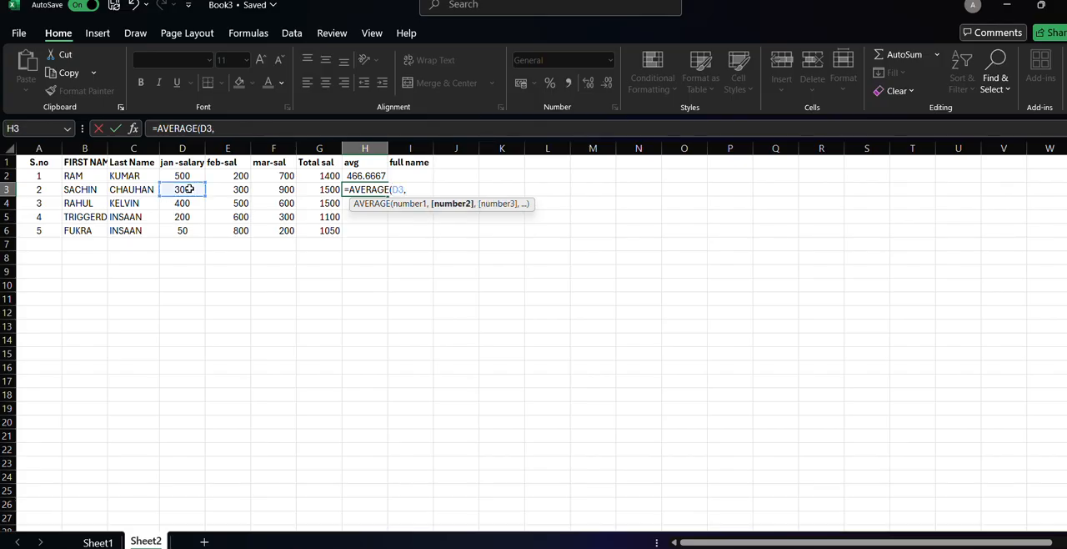
left_click(221, 189)
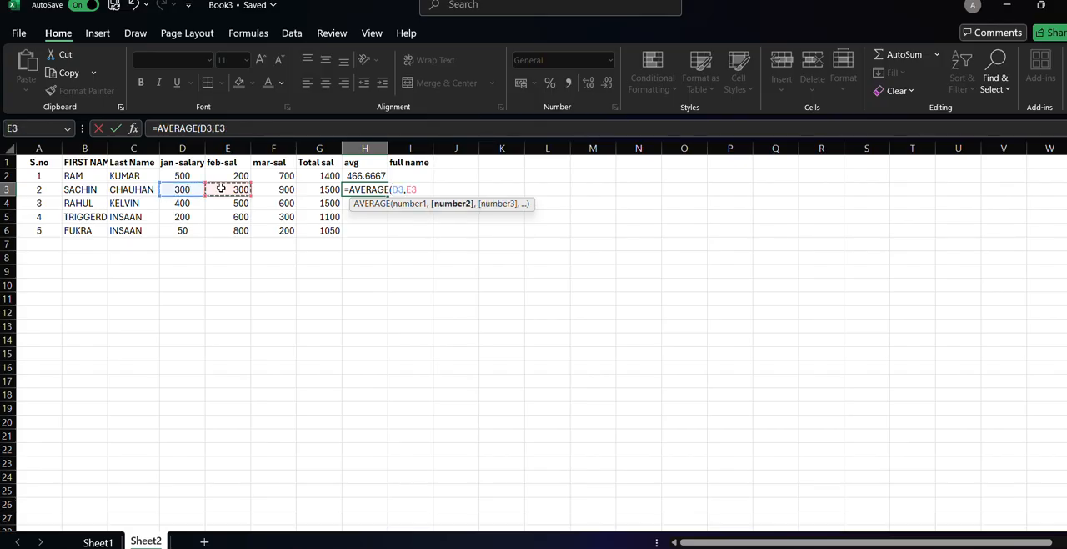
type(",")
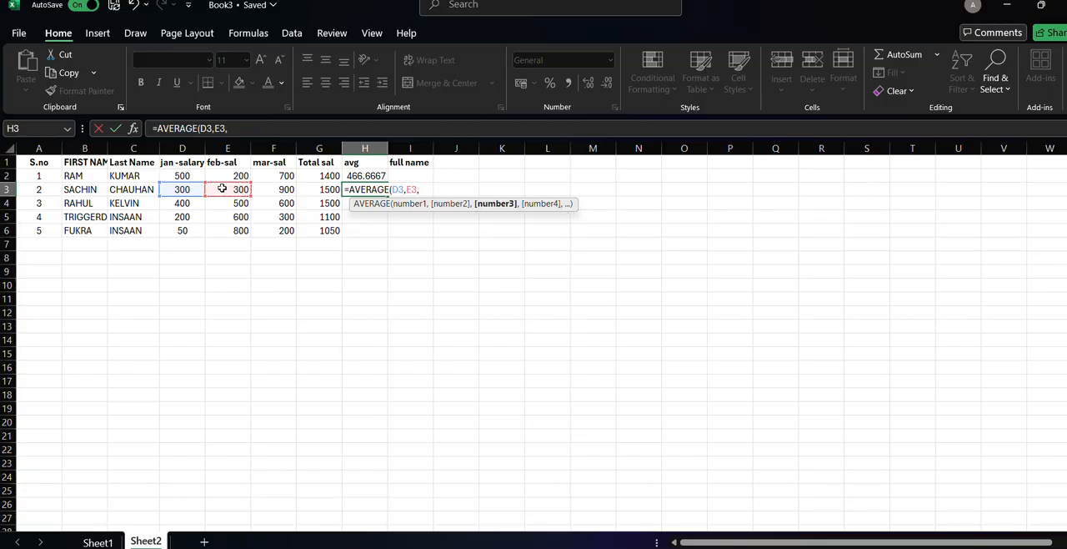
left_click(266, 193)
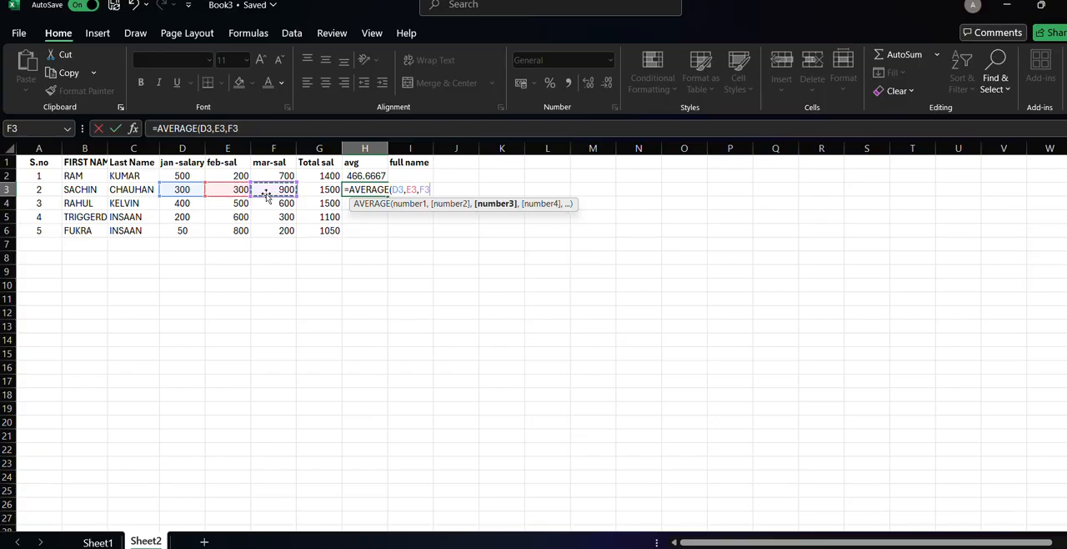
type(")")
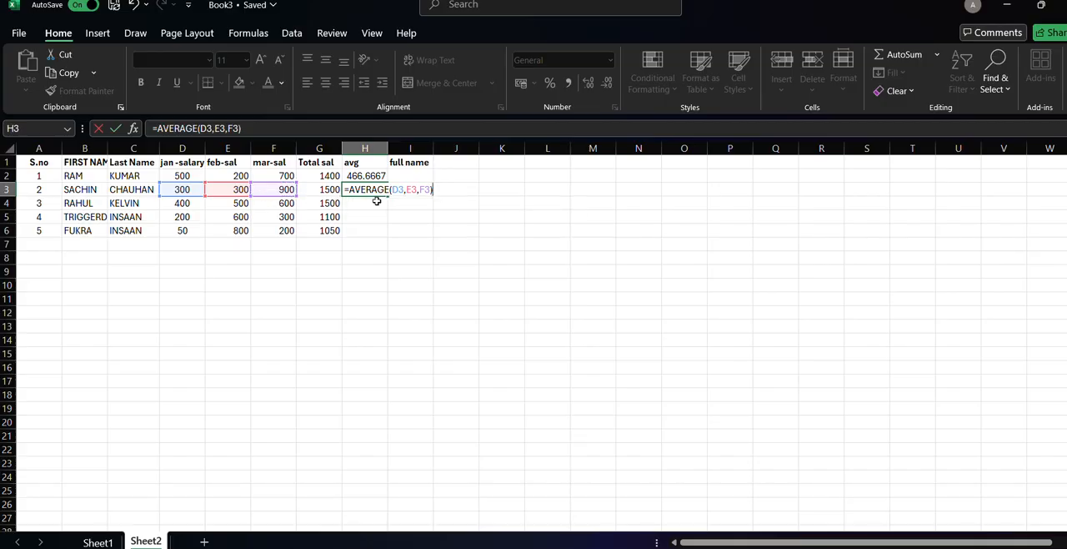
key("Return")
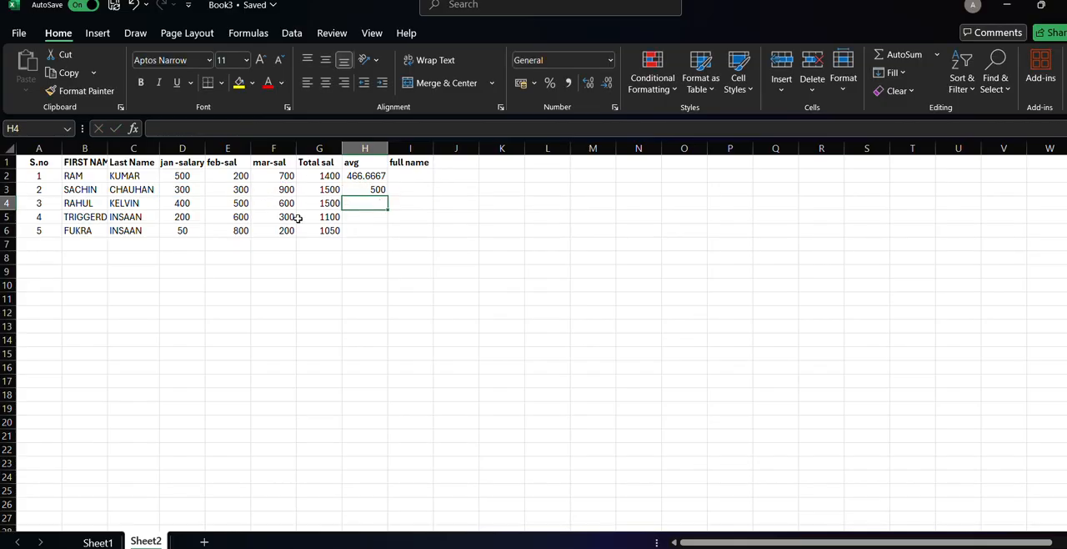
Try to calculate the third person's average salary in H4 with an AVERAGE formula over D4, E4 and F4.
type("=s")
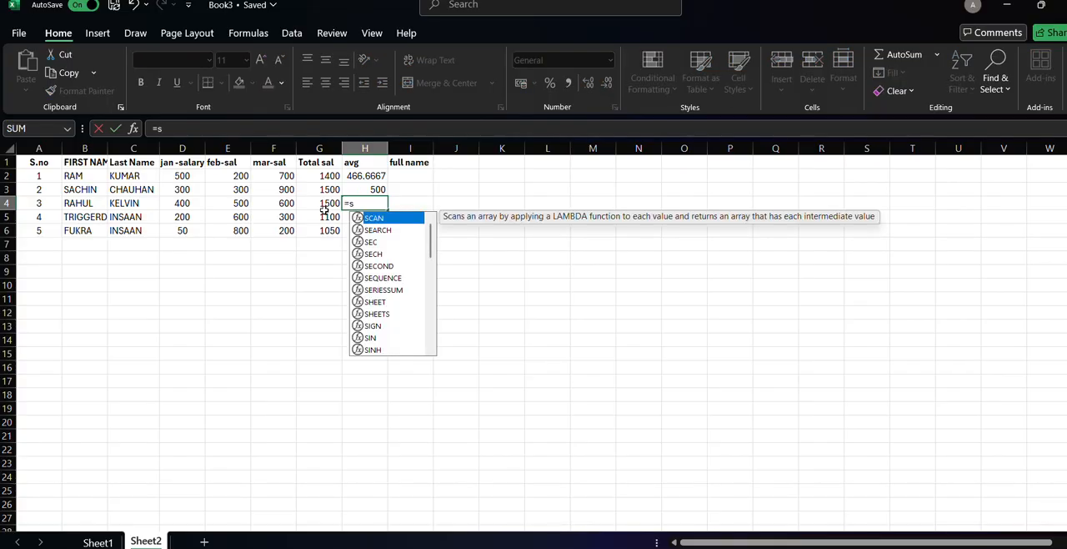
key("BackSpace")
type("ave")
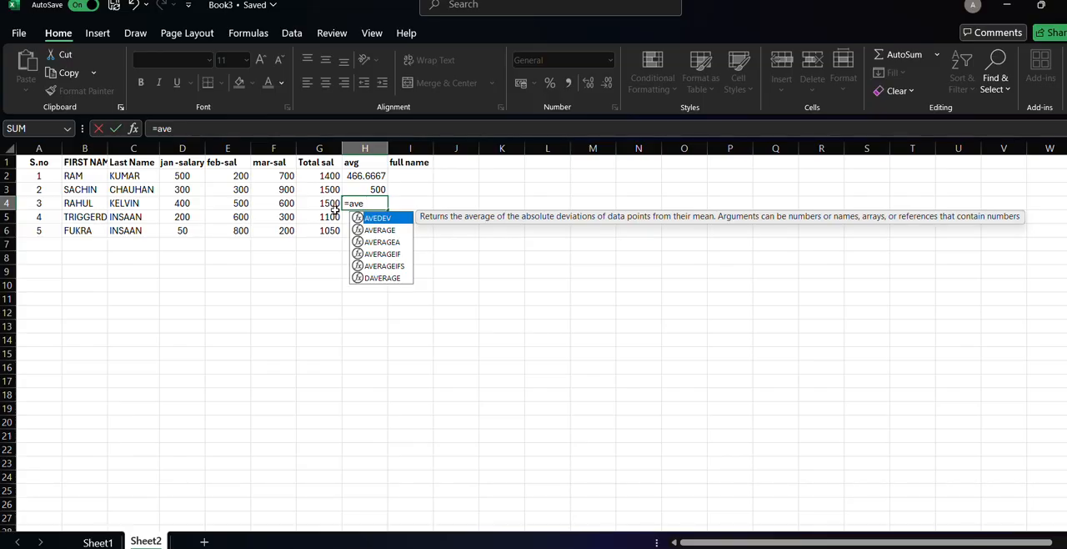
key("Escape")
key("BackSpace")
left_click(391, 229)
key("Tab")
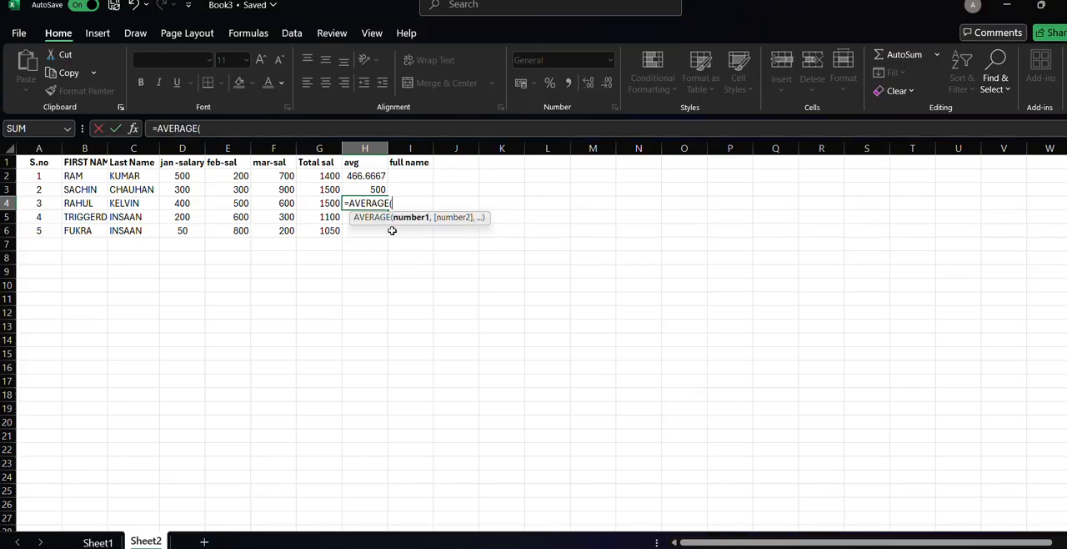
left_click(184, 203)
type(",")
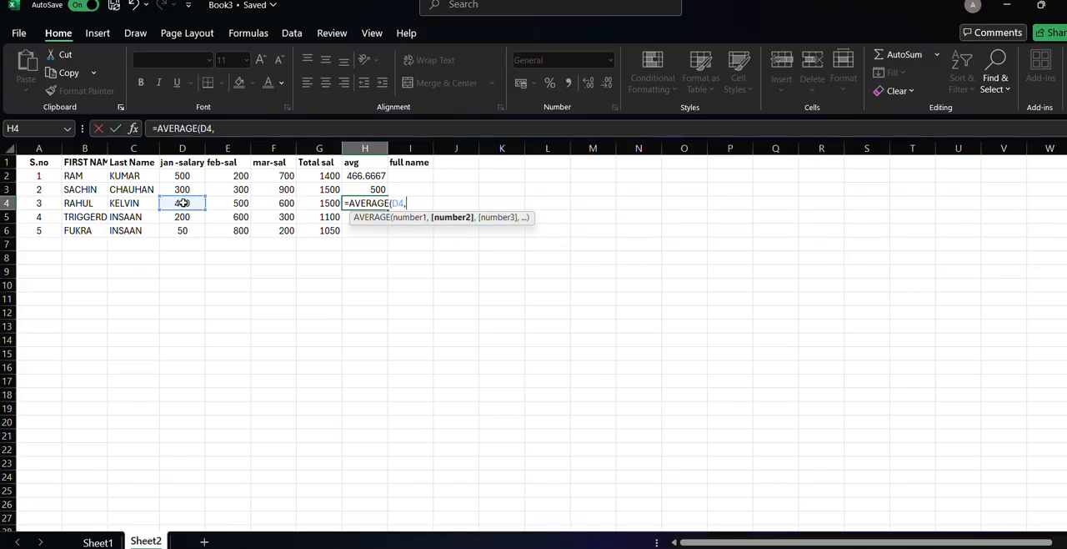
left_click(221, 203)
type(",")
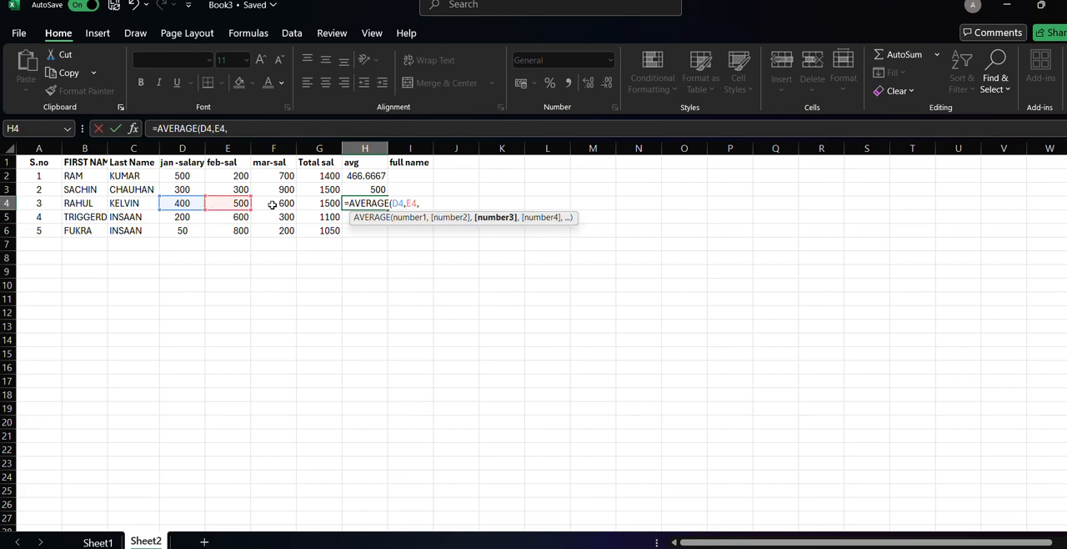
left_click(271, 205)
type(")")
key("Return")
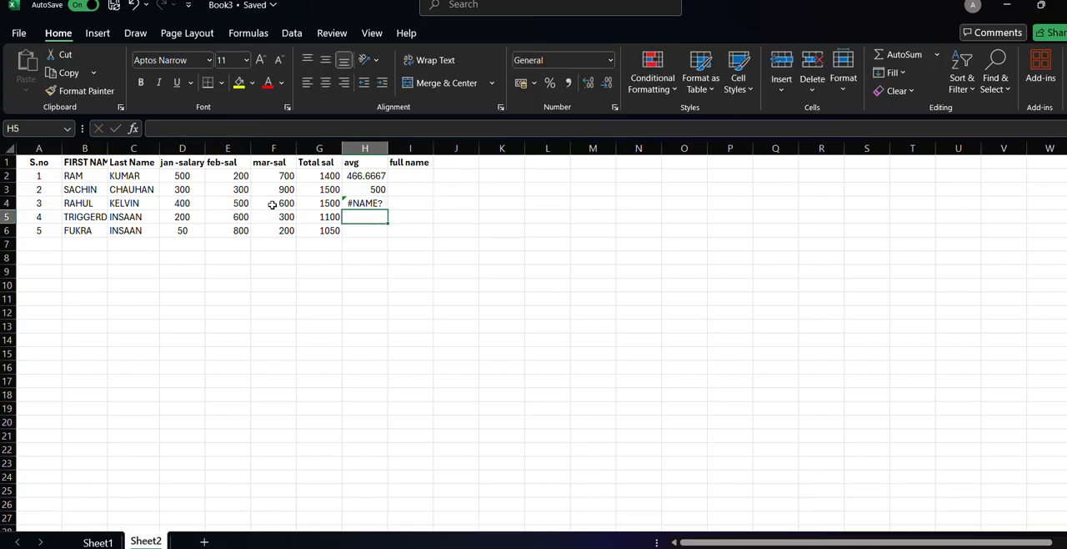
Replace the faulty entry in H4 with the third person's average salary formula =AVERAGE(D4,E4,F4).
left_click(354, 204)
double_click(354, 204)
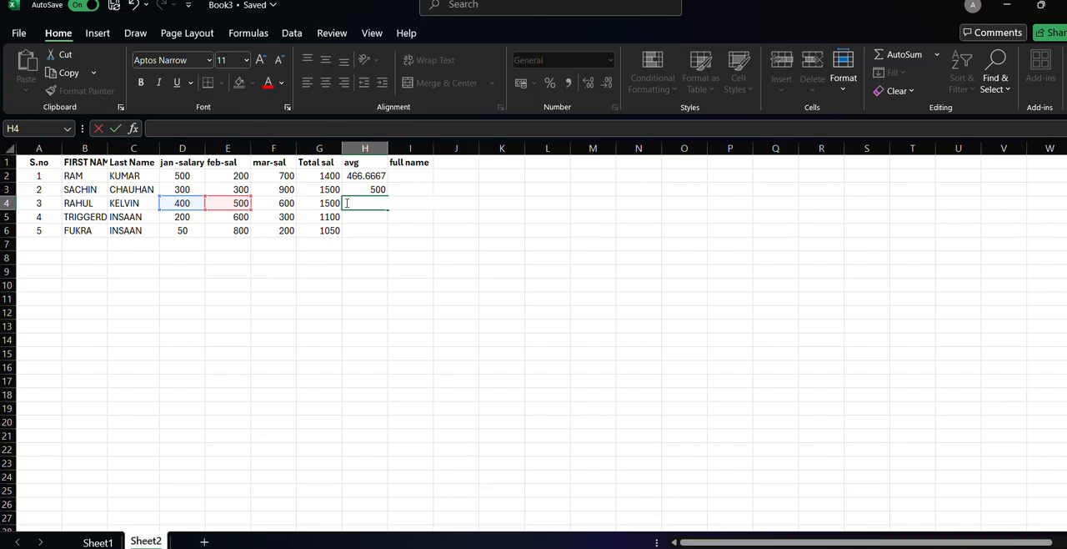
type("ave")
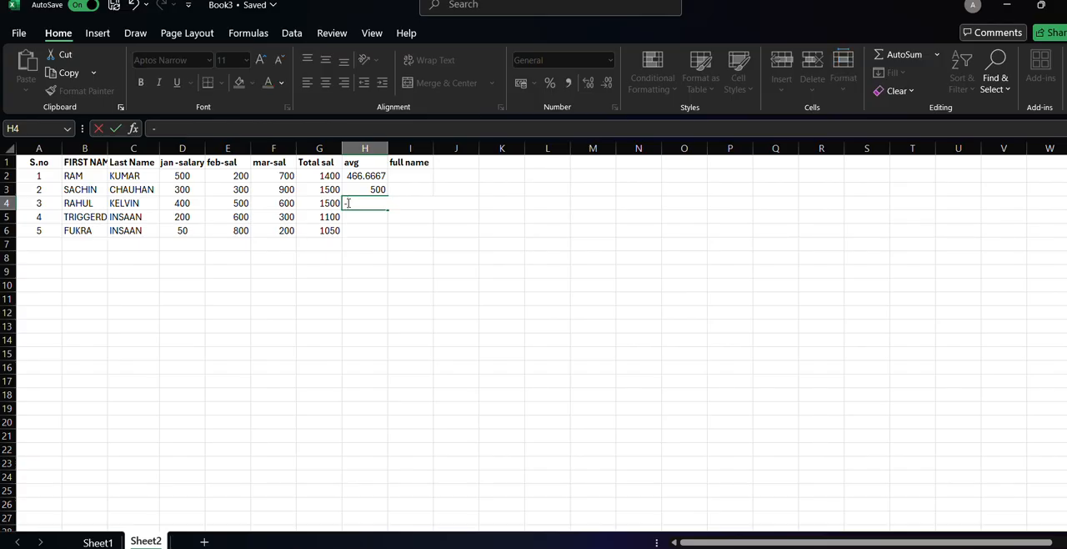
type("=s")
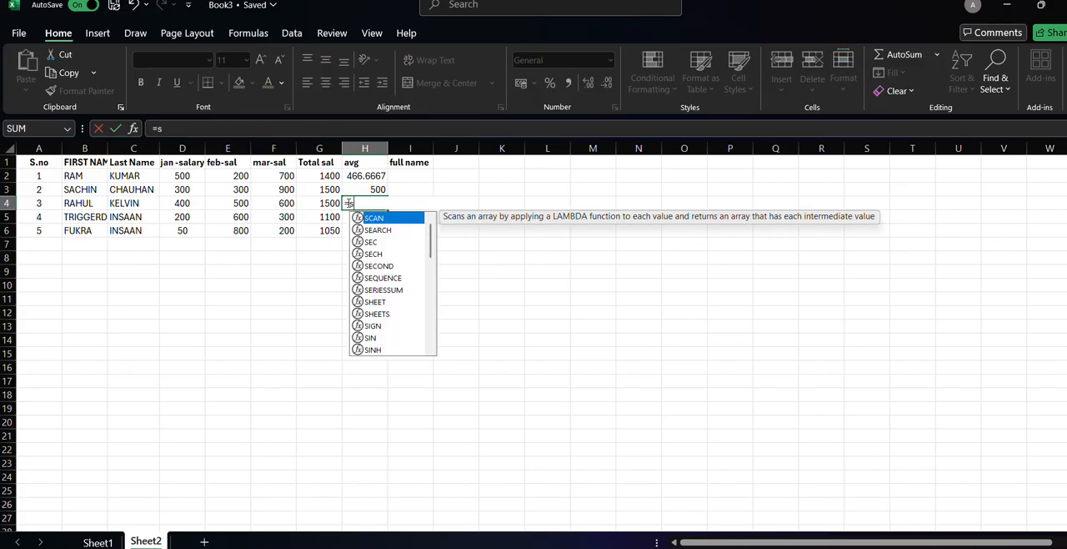
key("BackSpace")
type("ab")
key("BackSpace")
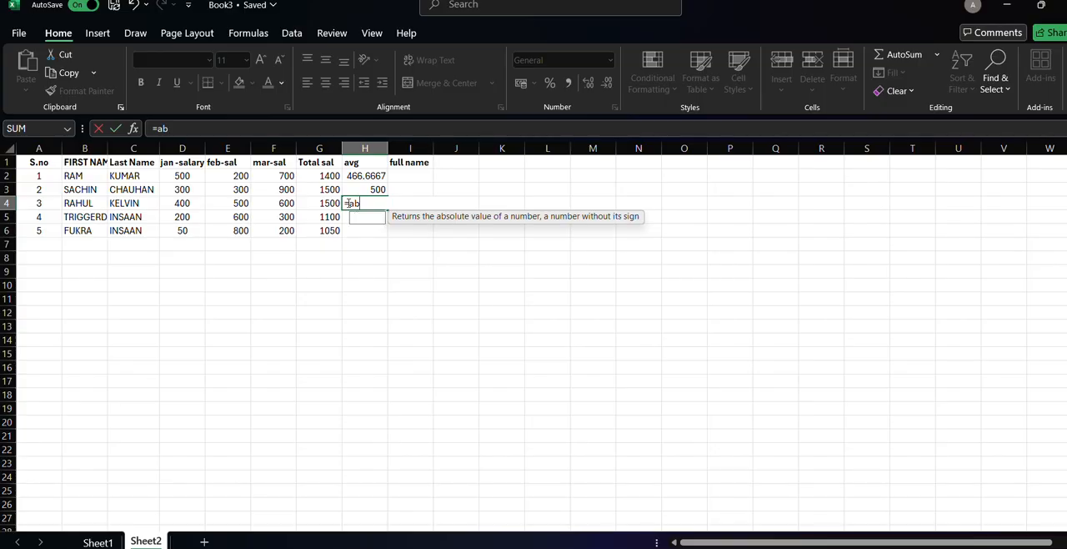
type("ve")
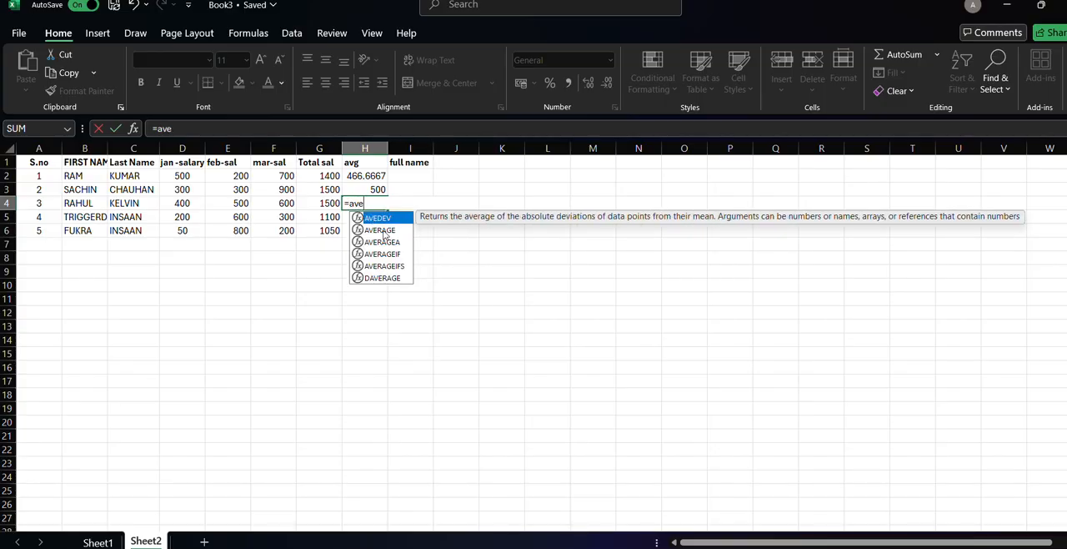
double_click(379, 229)
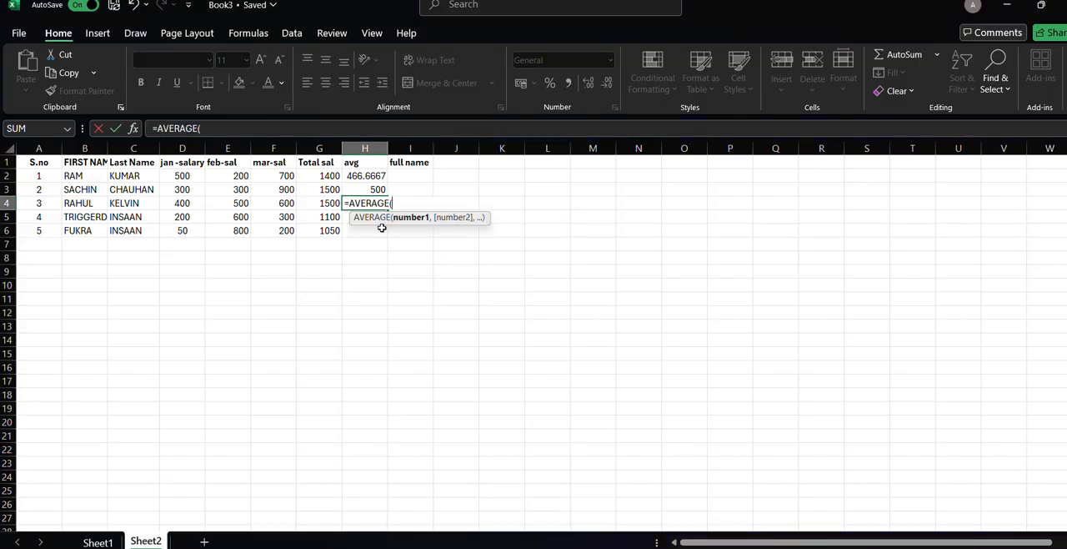
left_click(192, 203)
type(",")
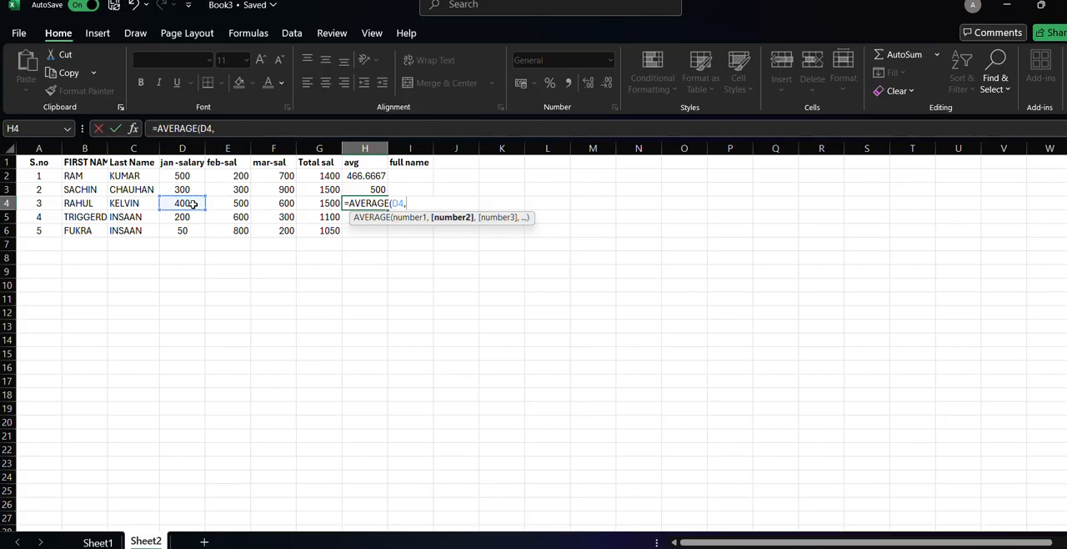
left_click(237, 204)
type(",")
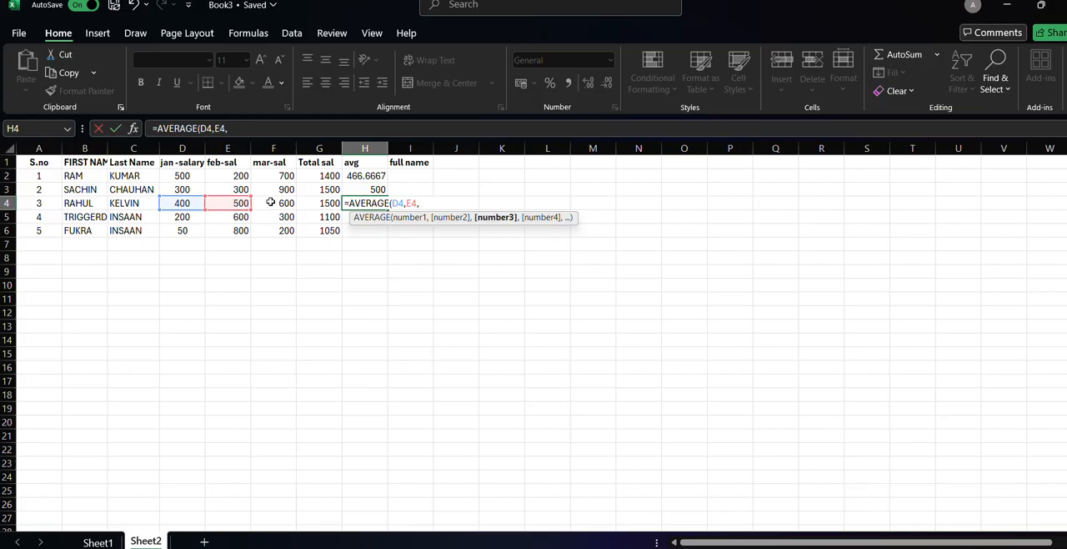
left_click(271, 203)
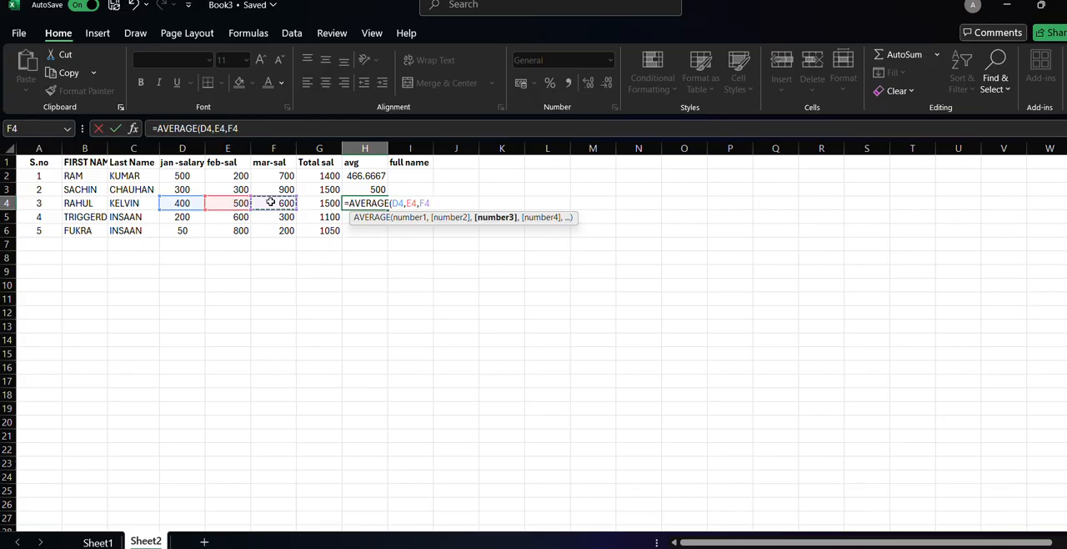
type(")")
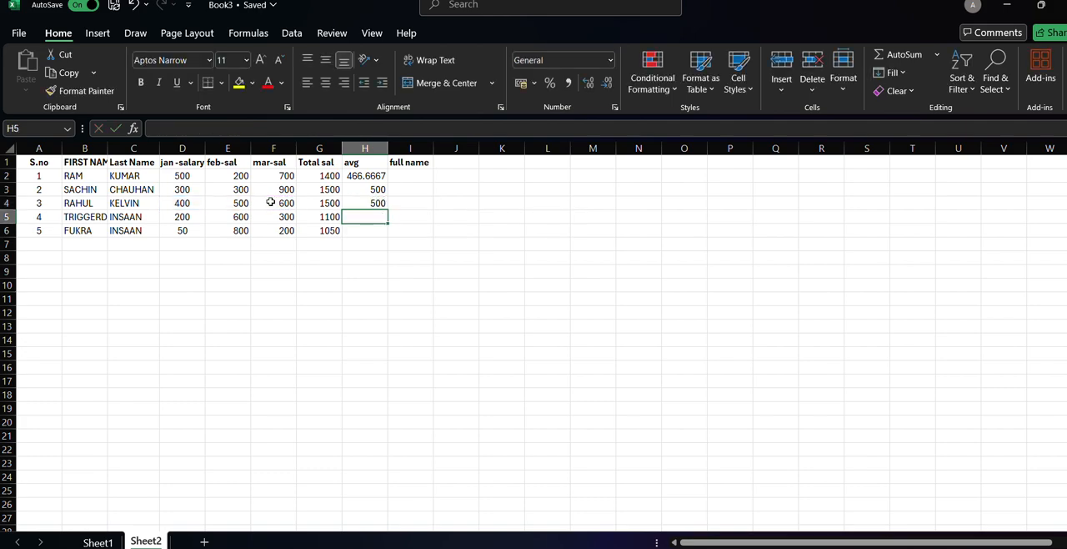
Fill the average formula from H2 down through H6 and check the formulas in H5 and H2.
left_click(375, 175)
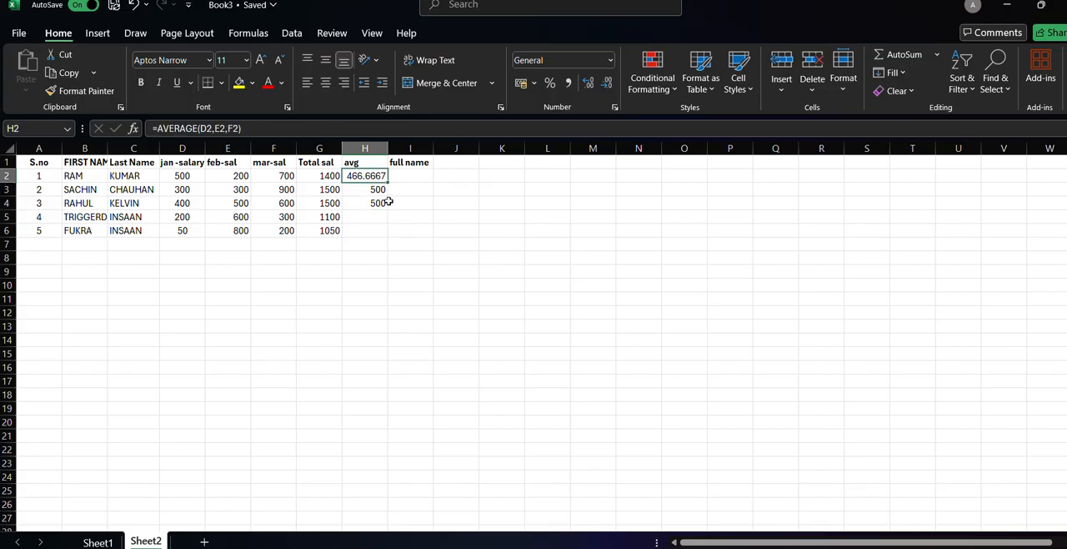
left_click_drag(387, 181, 384, 241)
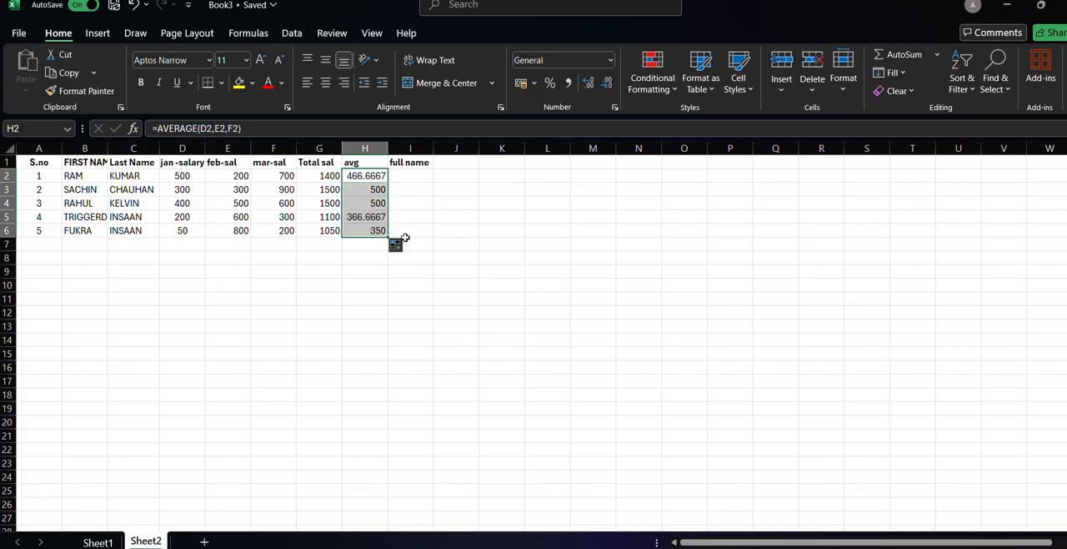
left_click(409, 230)
left_click(369, 219)
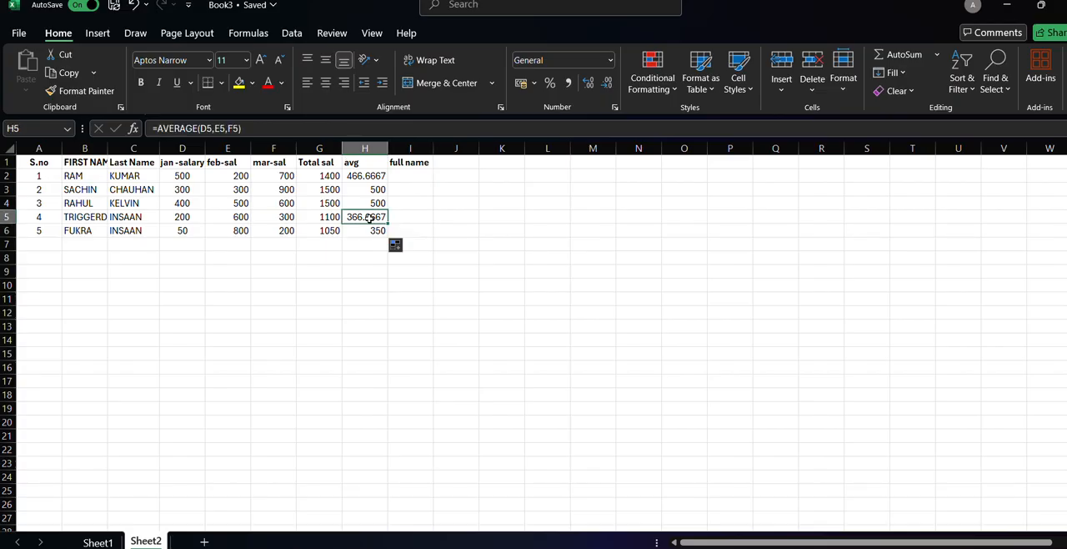
left_click(370, 176)
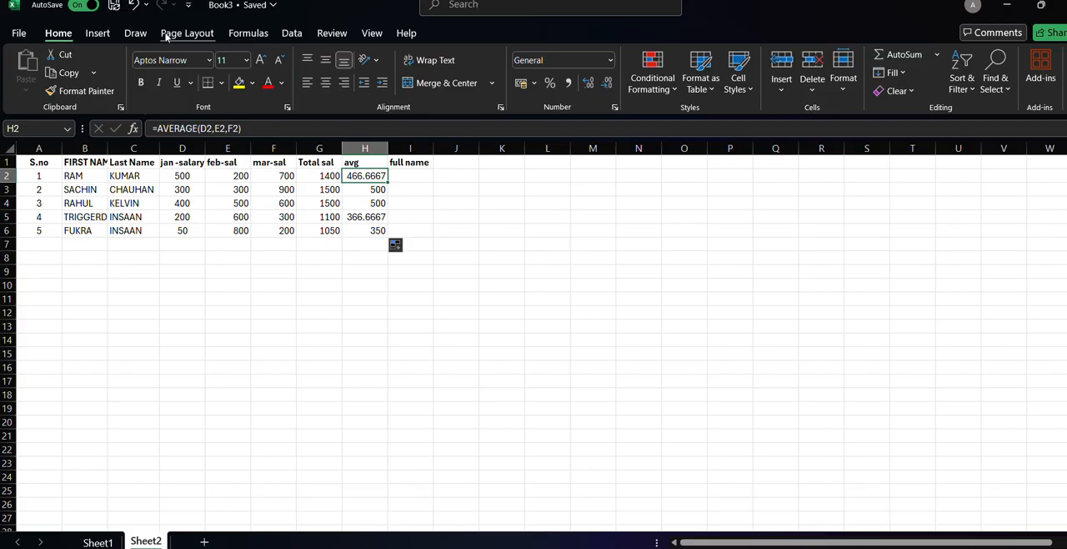
Turn on filtering for the salary table's header row.
left_click(291, 33)
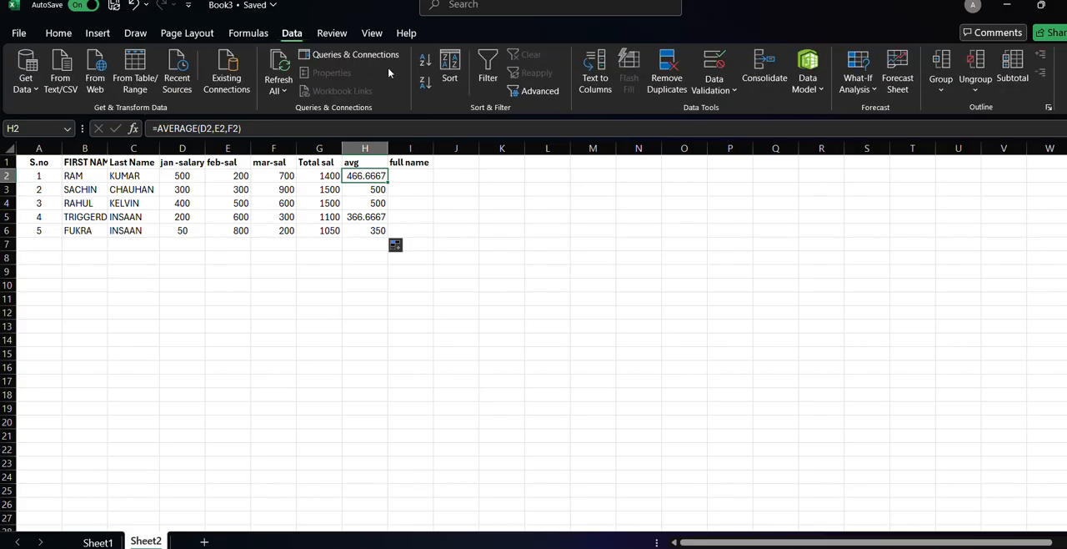
left_click(498, 64)
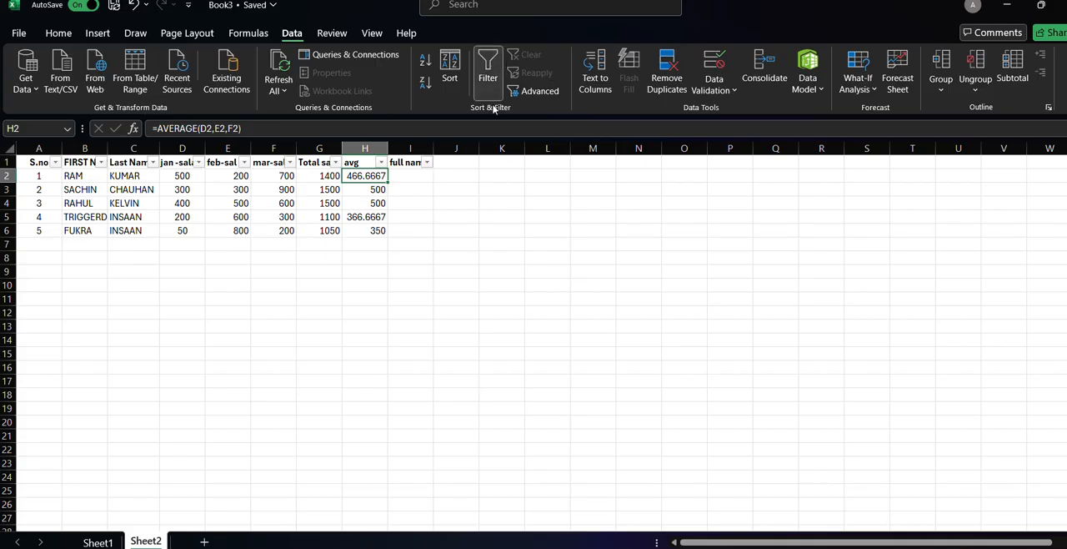
Reduce the averages in H2 and H5 to whole numbers with no decimal places.
left_click(59, 34)
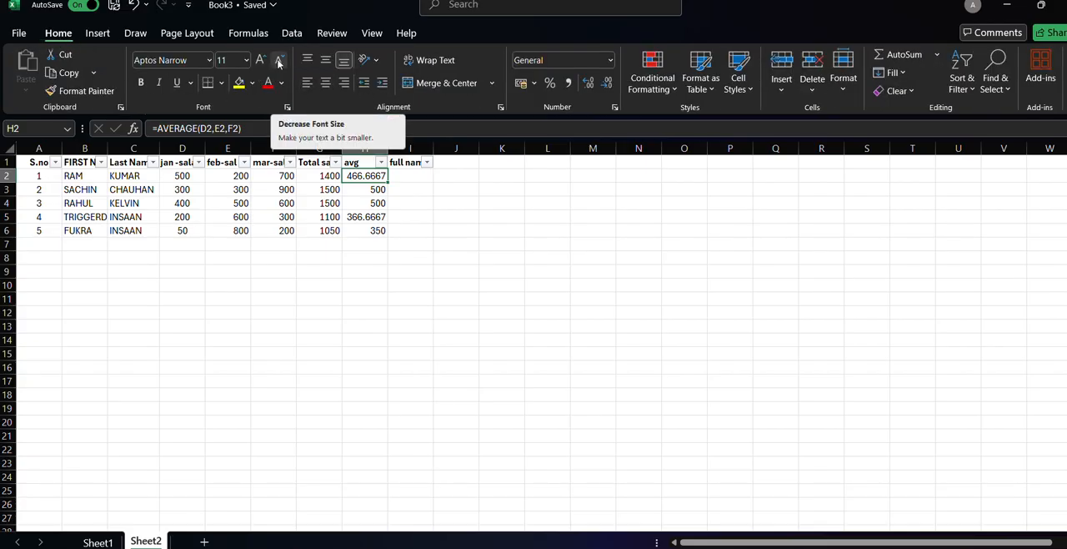
left_click(608, 81)
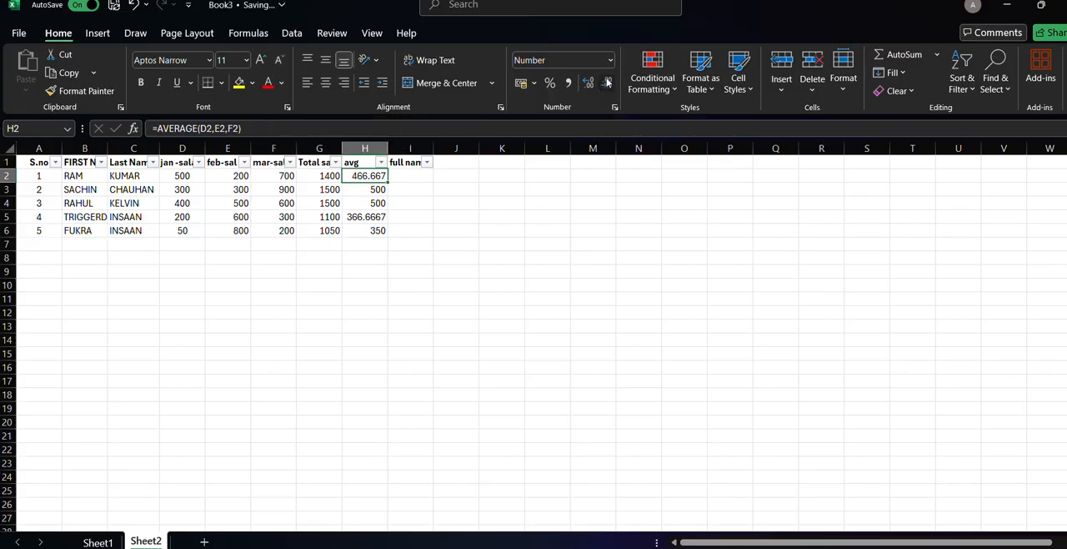
left_click(608, 82)
left_click(608, 82)
left_click(365, 217)
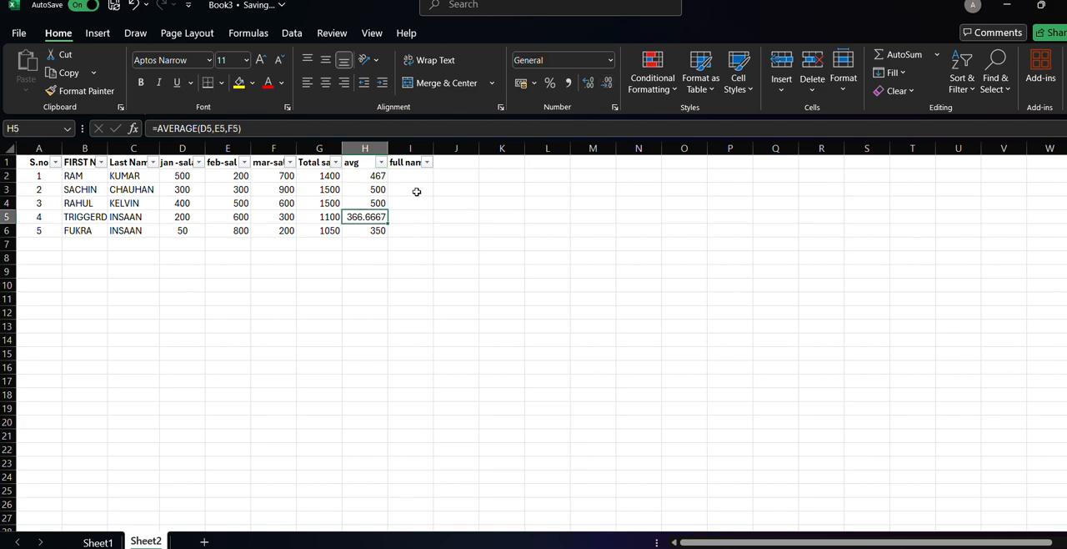
left_click(609, 82)
left_click(610, 82)
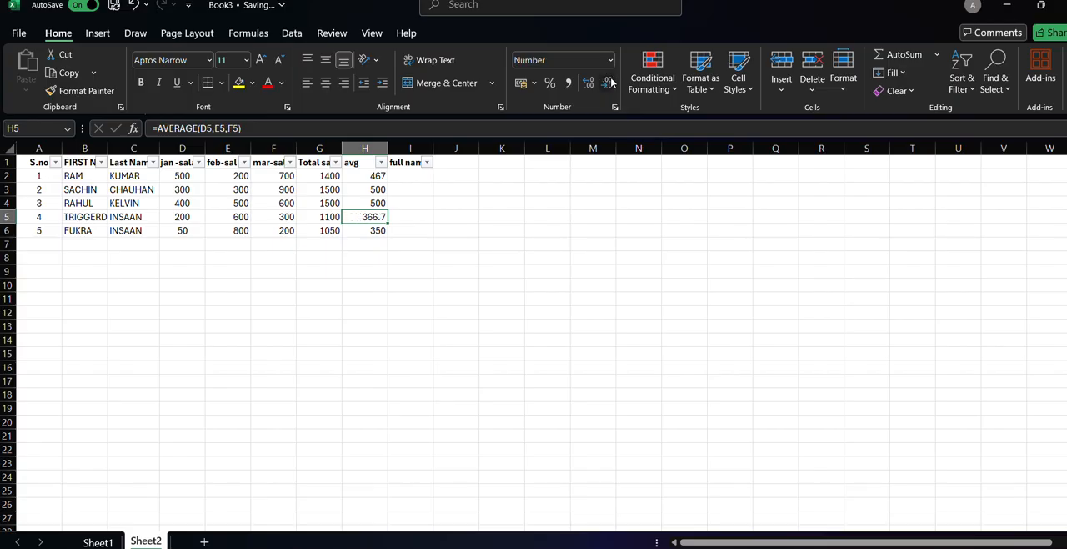
left_click(610, 82)
left_click(402, 178)
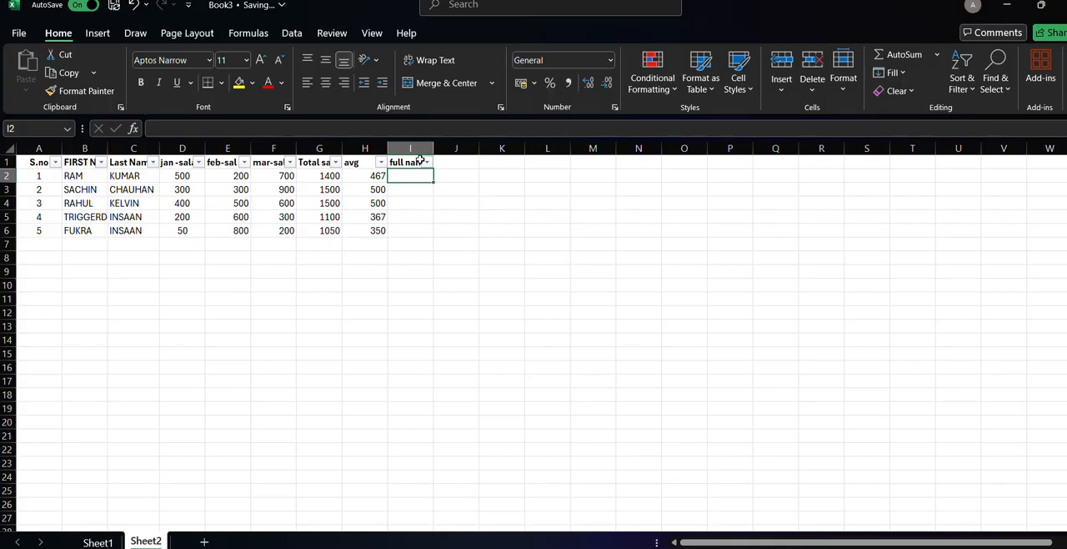
type("=CONCATENATE(")
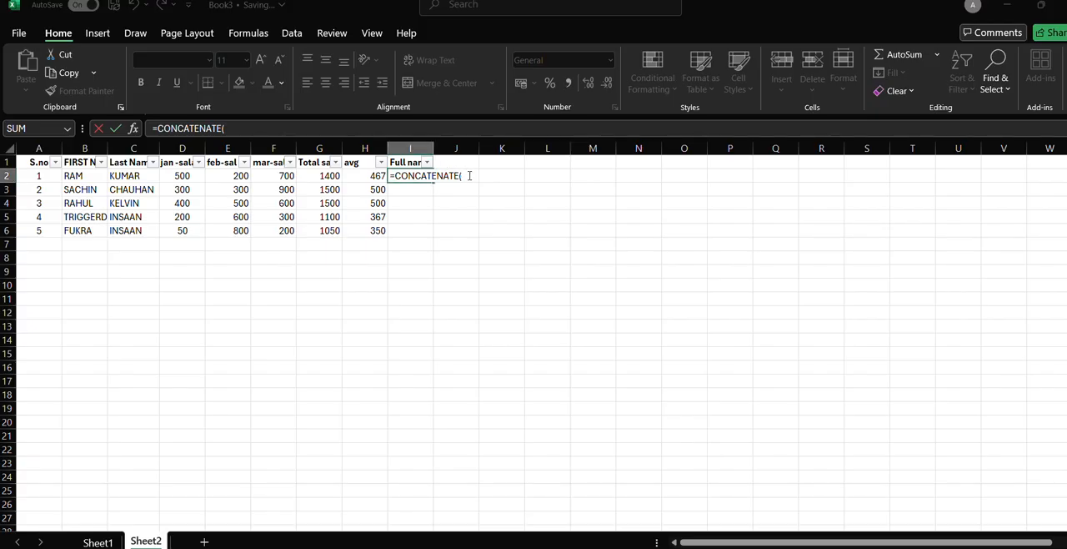
key("BackSpace")
key("BackSpace")
key("BackSpace")
key("BackSpace")
key("BackSpace")
key("BackSpace")
key("BackSpace")
key("BackSpace")
key("BackSpace")
key("BackSpace")
key("BackSpace")
key("BackSpace")
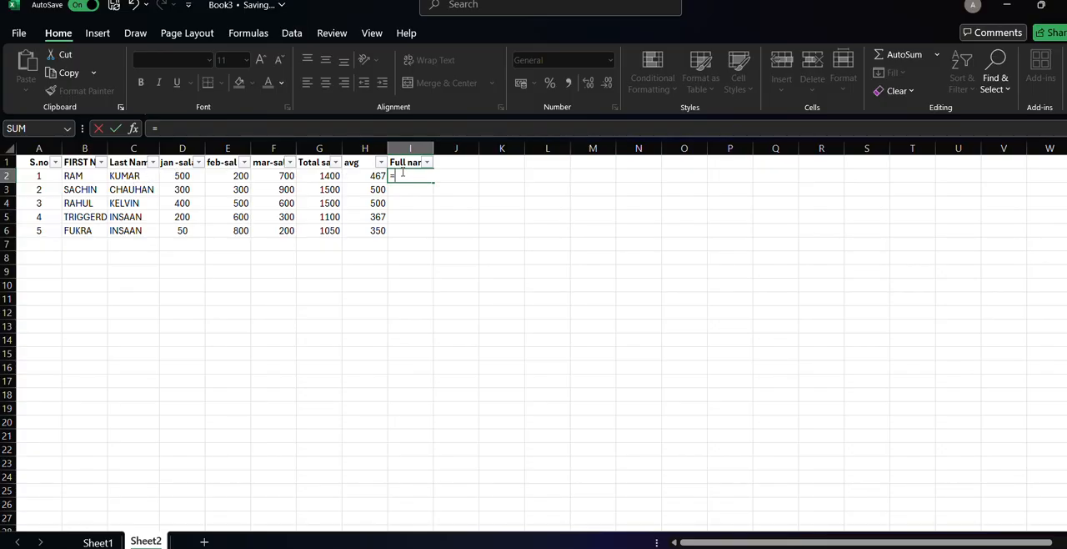
Combine the first person's first and last names in I2 with the formula =CONCATENATE(B2,C2).
type("CON")
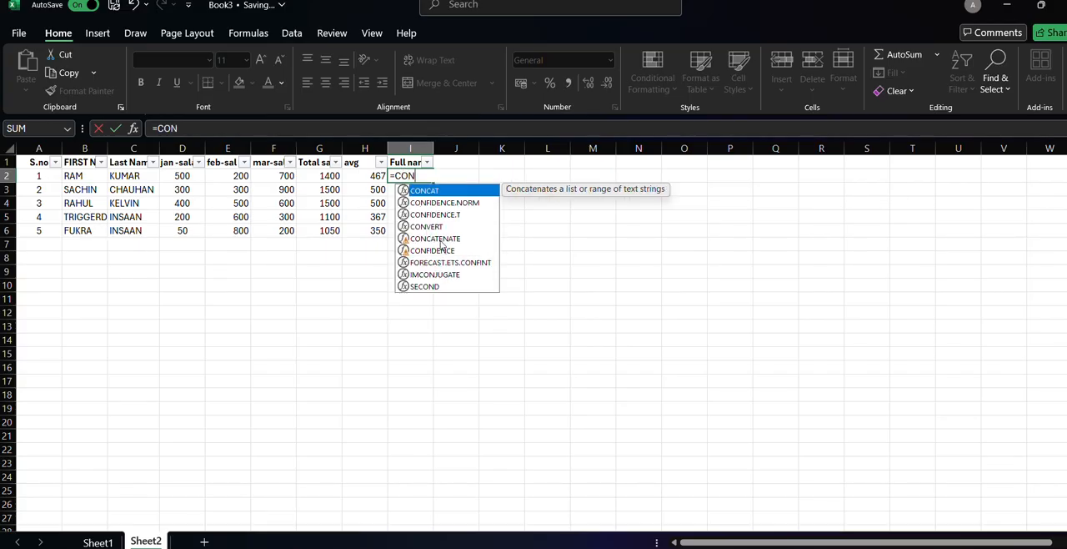
left_click(438, 241)
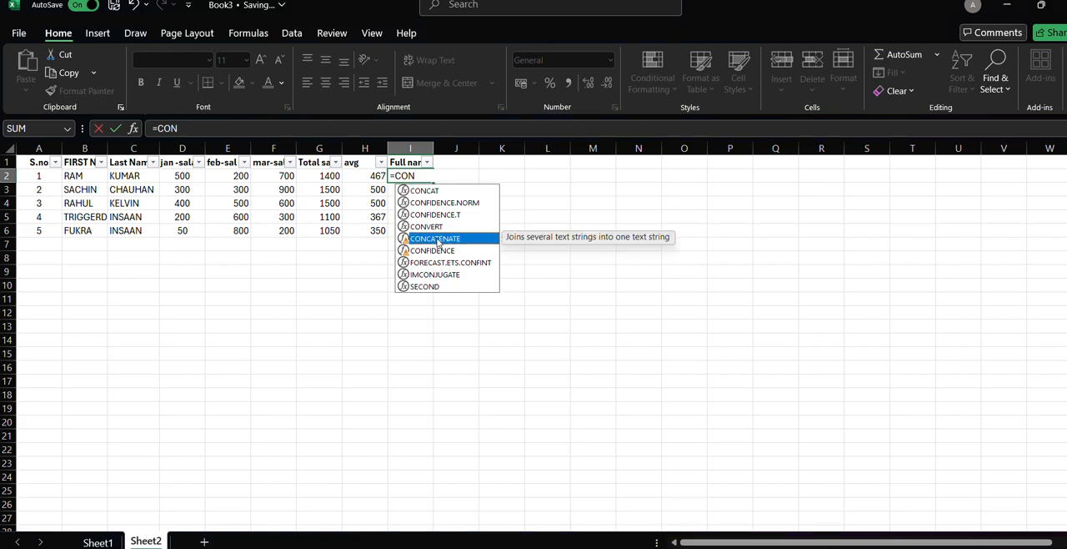
double_click(437, 240)
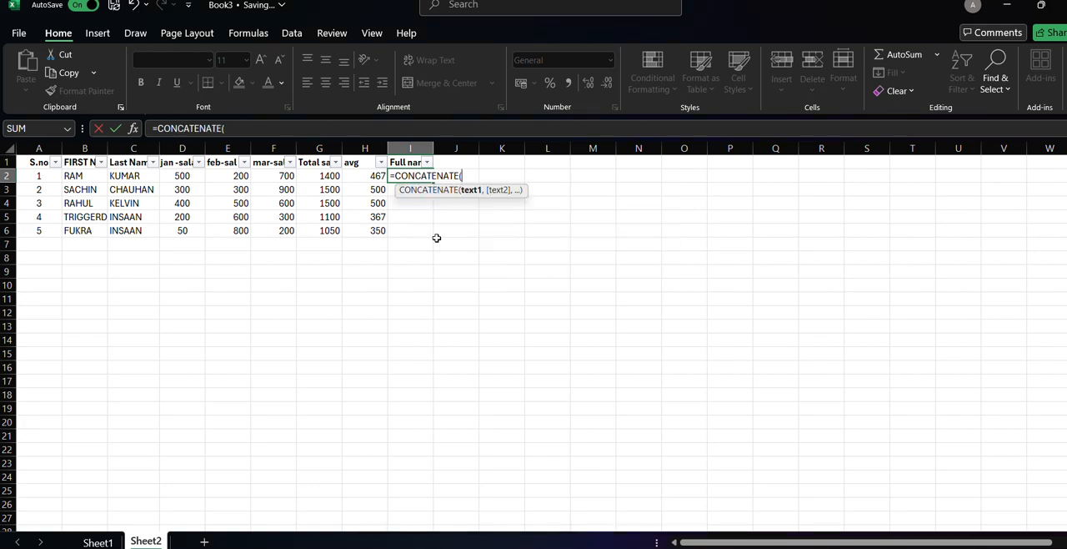
left_click(88, 175)
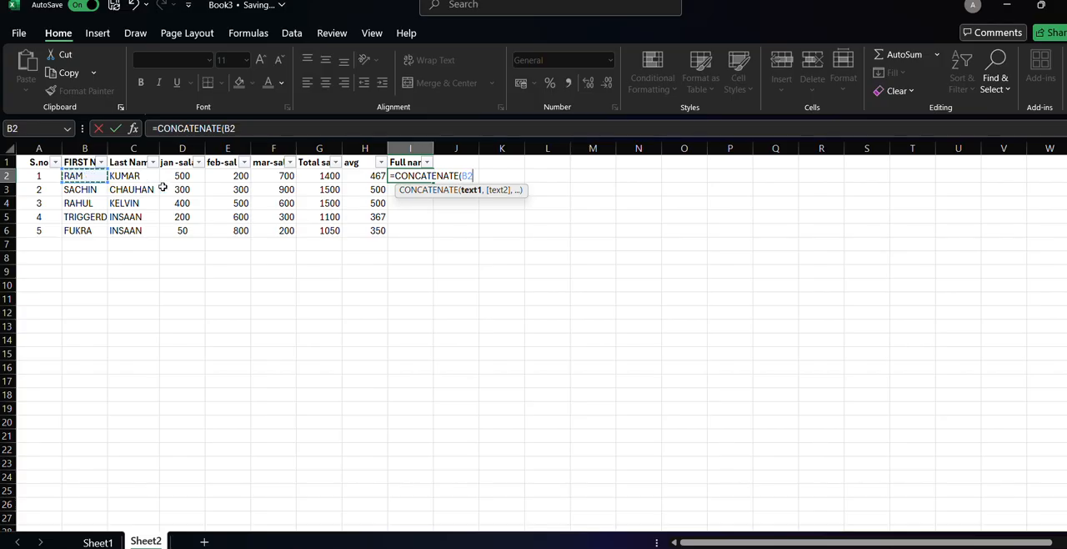
type(",")
left_click(126, 178)
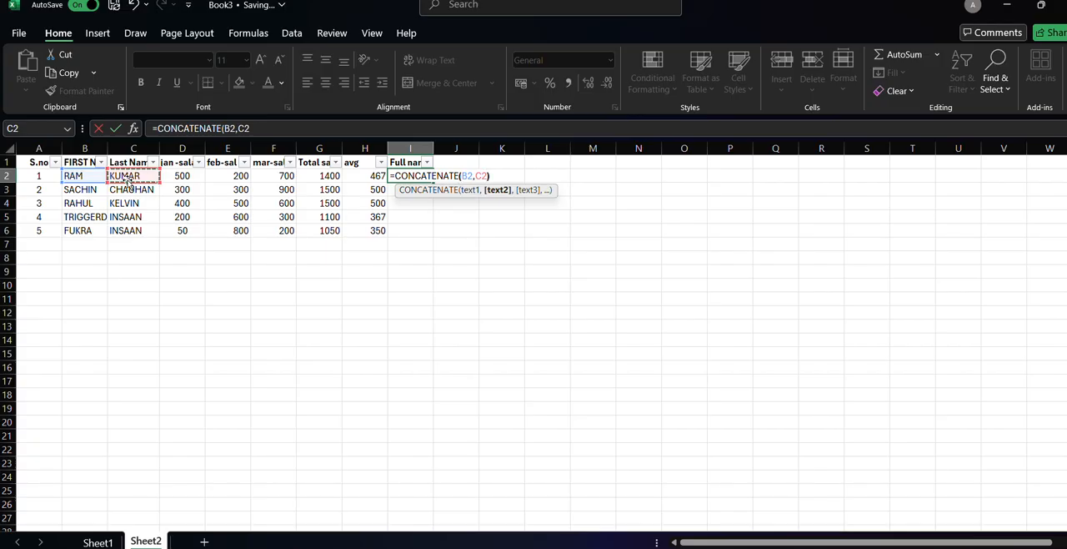
key("Return")
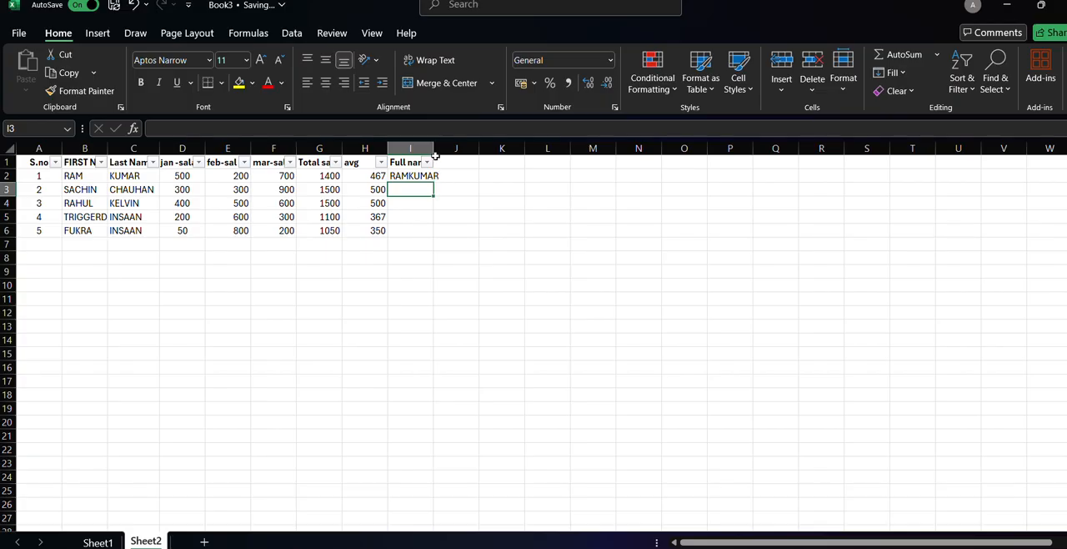
Adjust the widths of the full name, last name and first name columns, and remove the filters from the header row.
left_click_drag(434, 152, 443, 152)
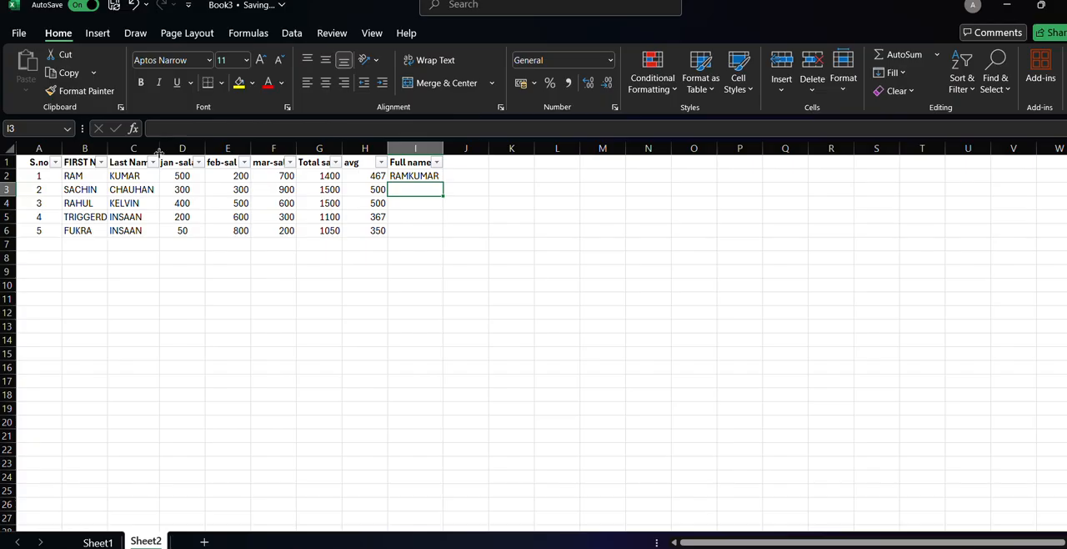
left_click_drag(159, 153, 156, 153)
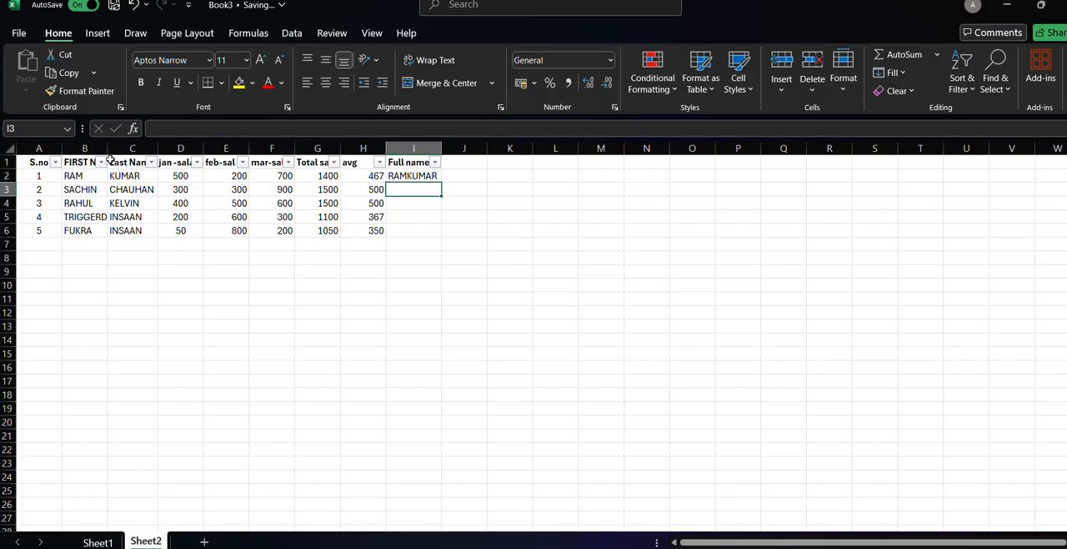
left_click_drag(110, 153, 164, 149)
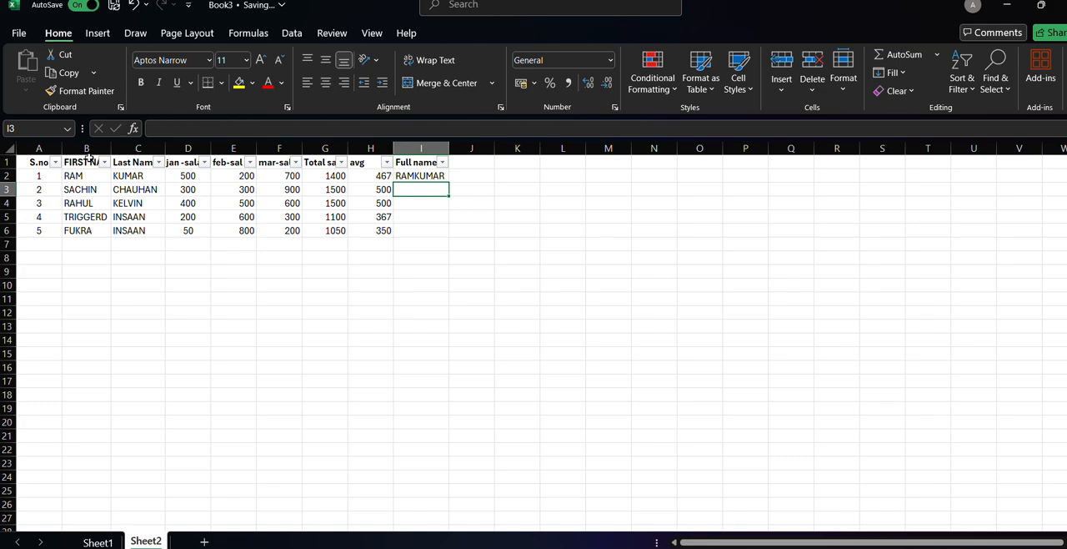
key("ctrl+shift+l")
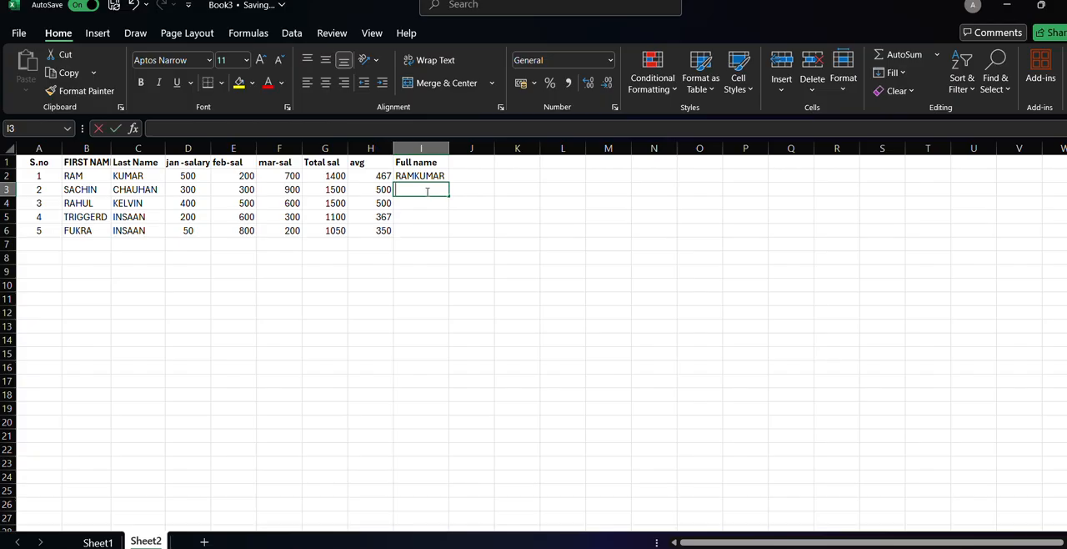
Combine the second person's first and last names in I3 with =CONCATENATE(B3,C3), and widen the full name column to fit.
type("=CON")
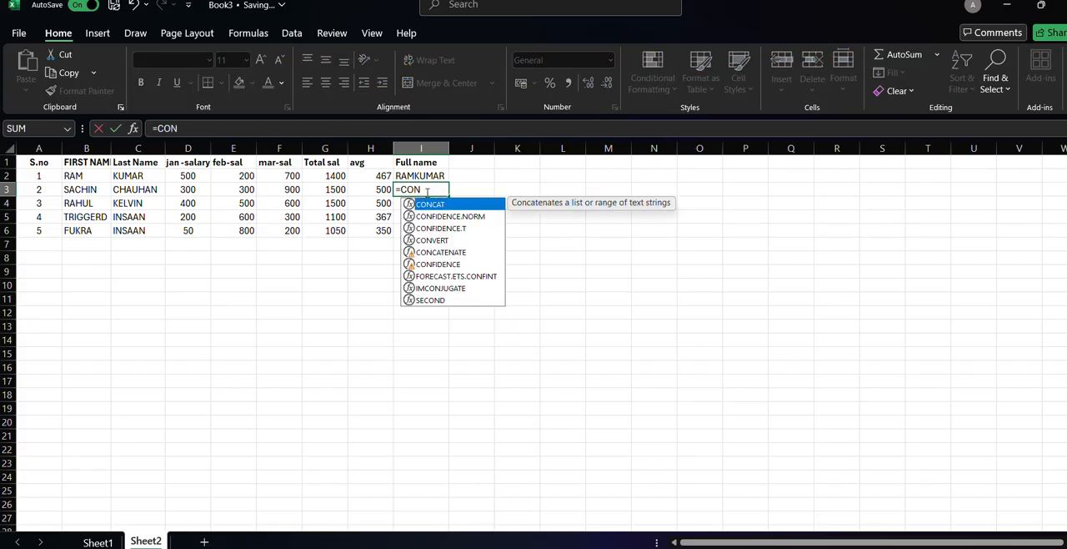
double_click(451, 252)
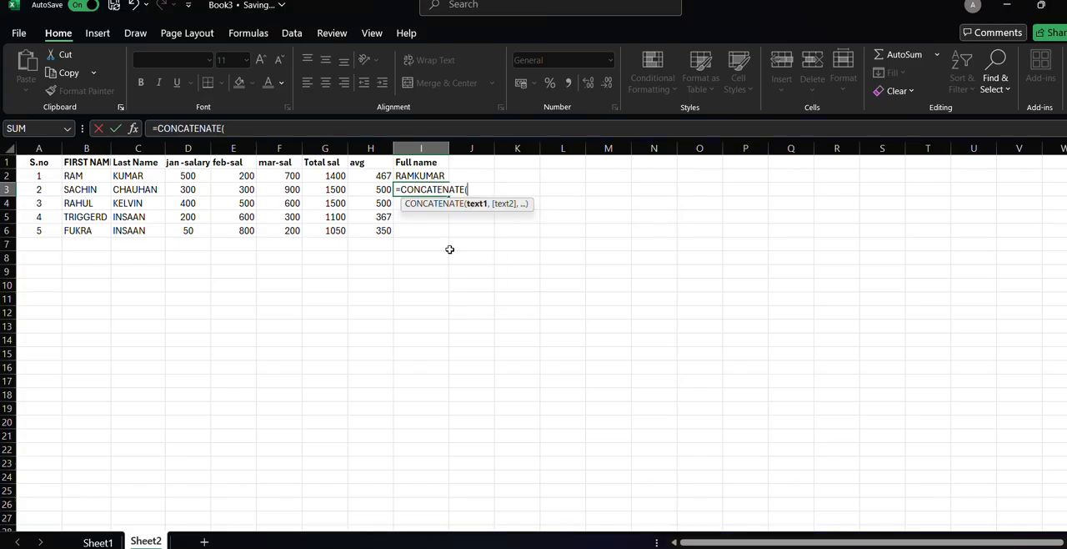
left_click(450, 247)
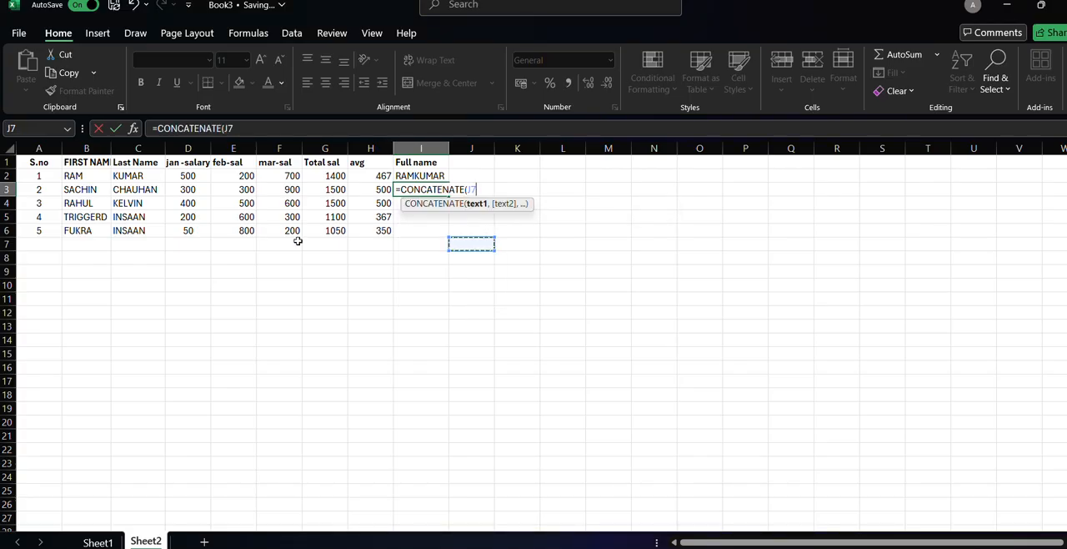
left_click(96, 190)
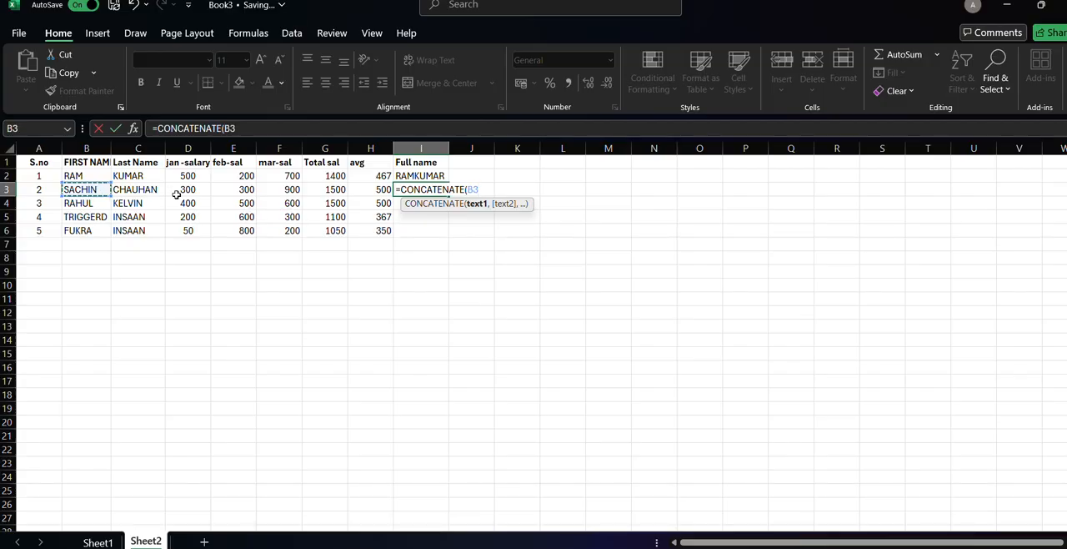
type(",")
left_click(146, 191)
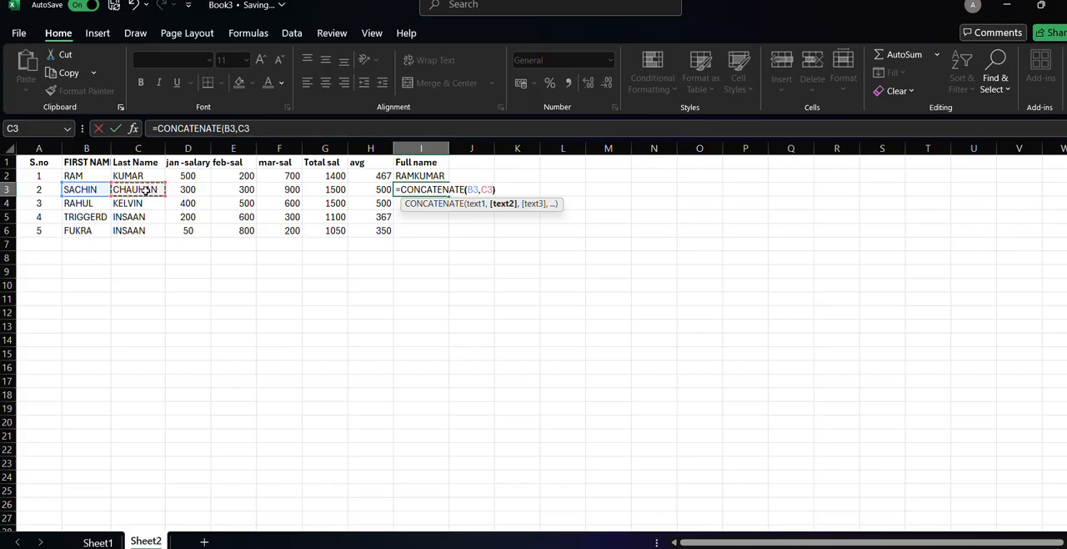
key("Return")
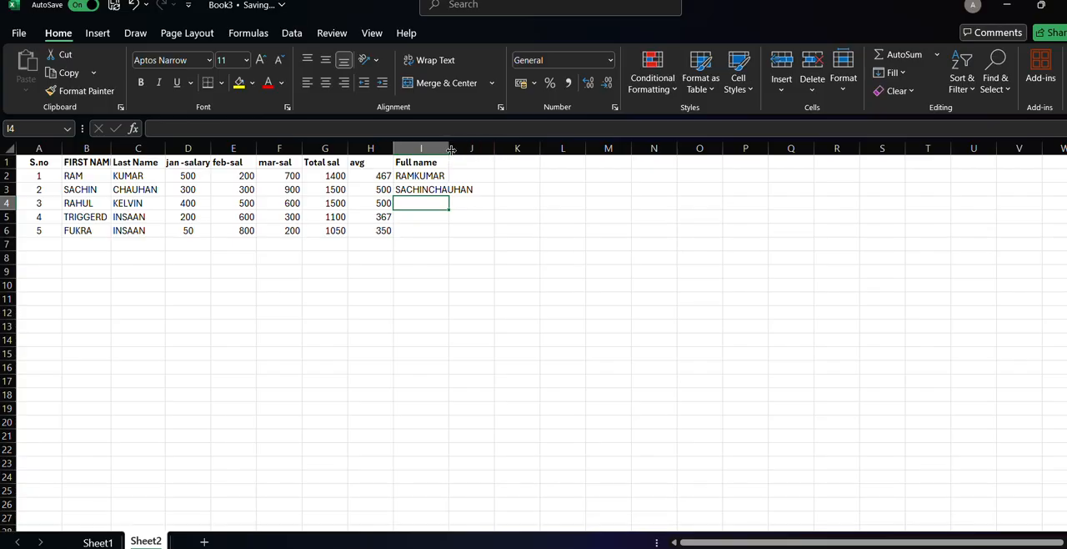
left_click_drag(447, 148, 477, 148)
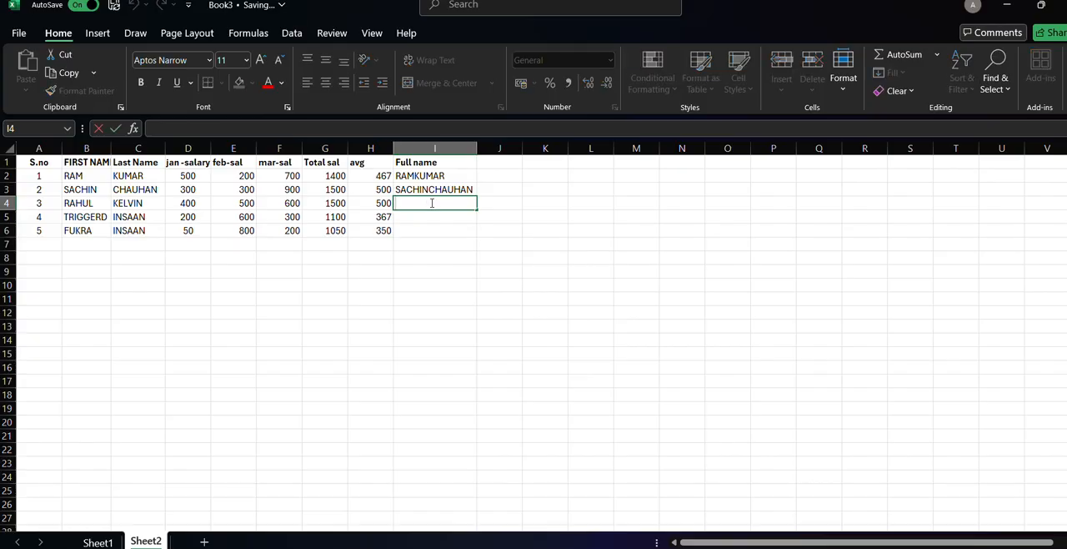
Combine the third person's first and last names in I4 with the formula =CONCATENATE(B4,C4).
type("=CON")
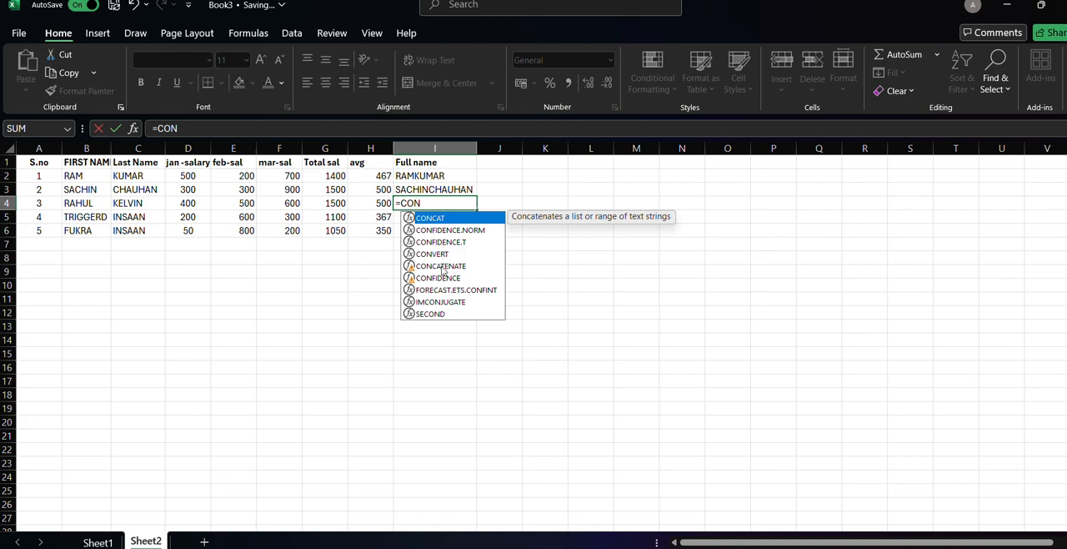
left_click(440, 266)
double_click(439, 266)
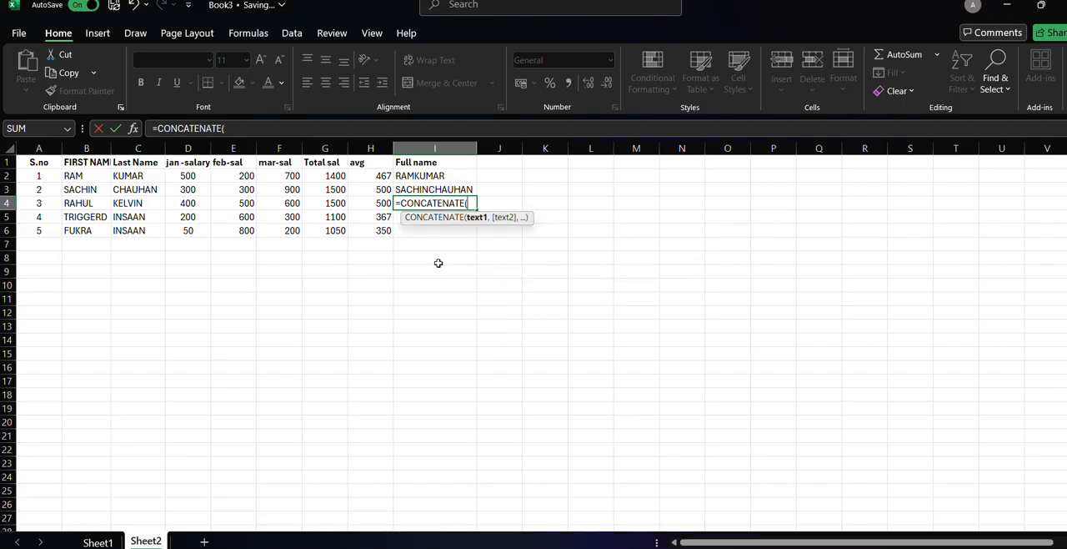
left_click(89, 204)
type(",")
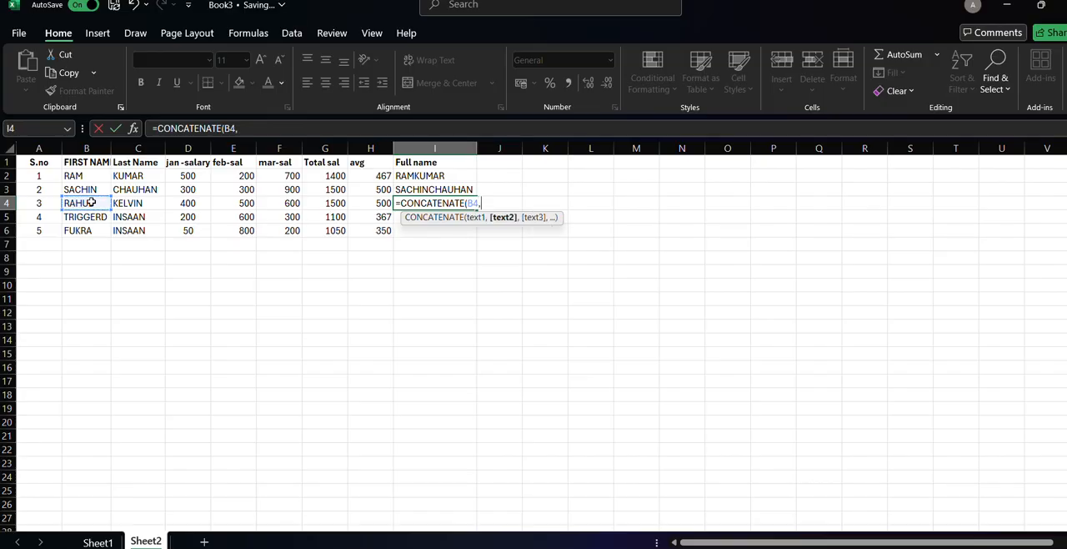
left_click(123, 204)
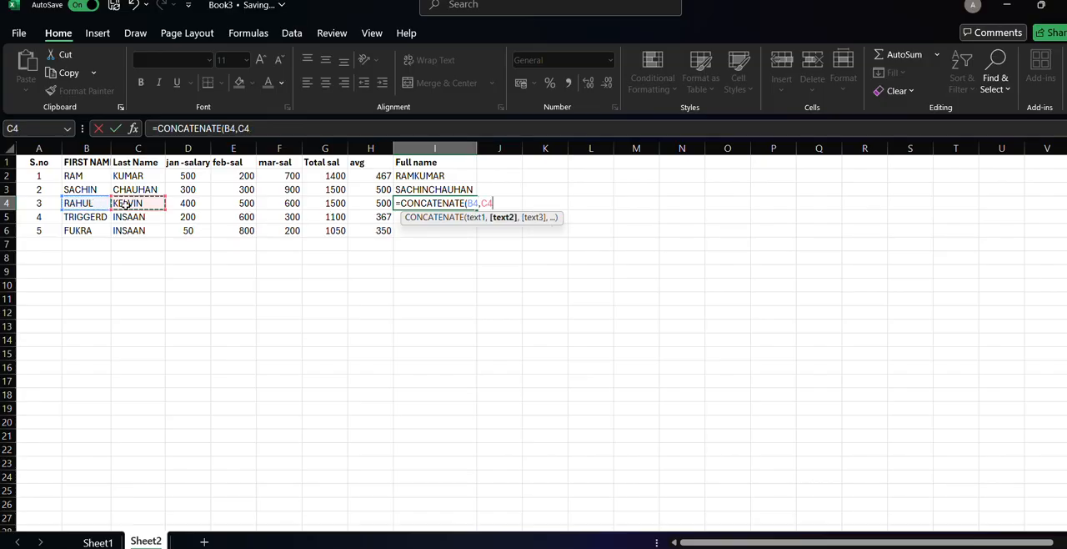
key("Return")
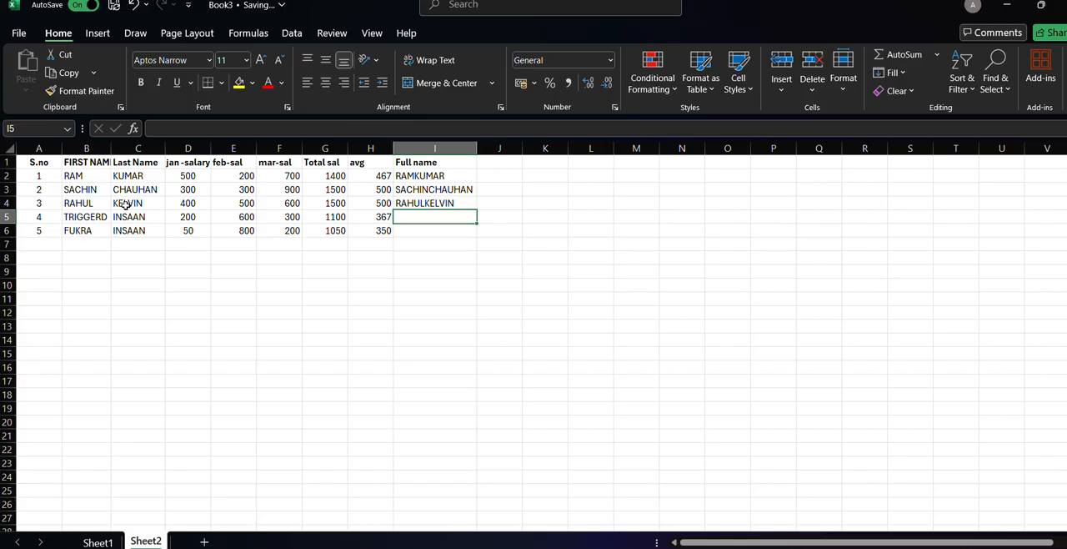
left_click(95, 216)
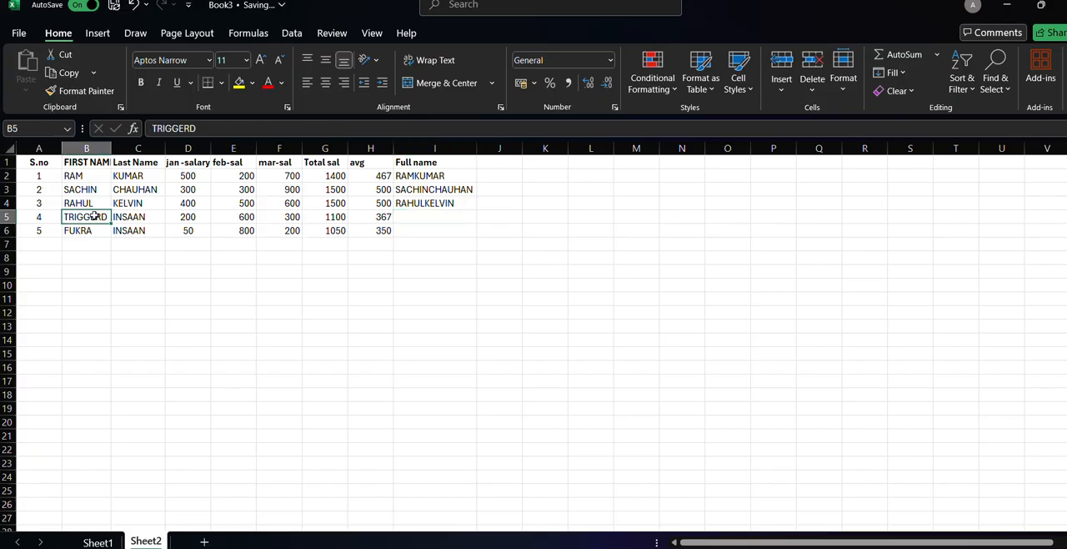
type("=")
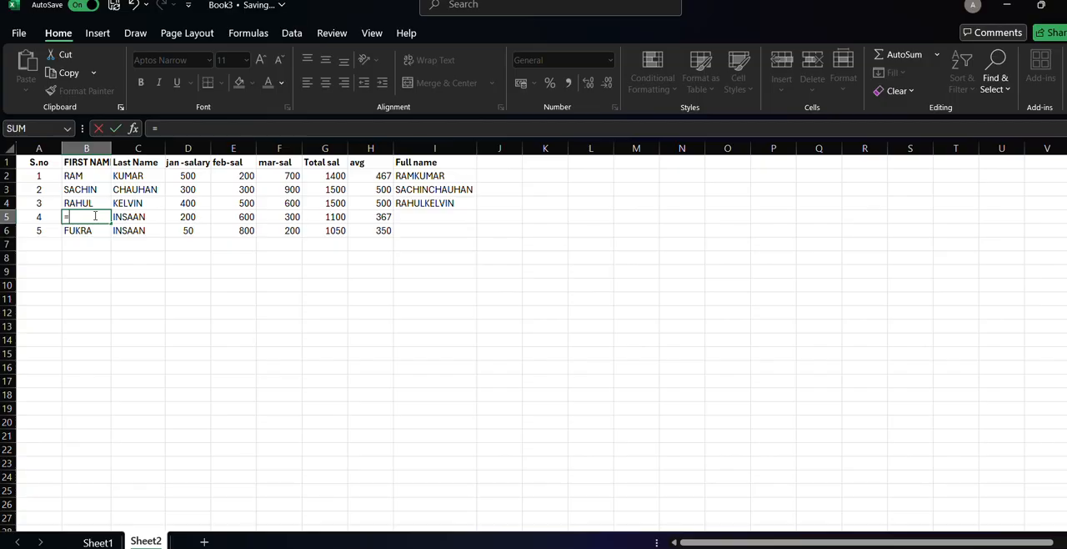
type("CON")
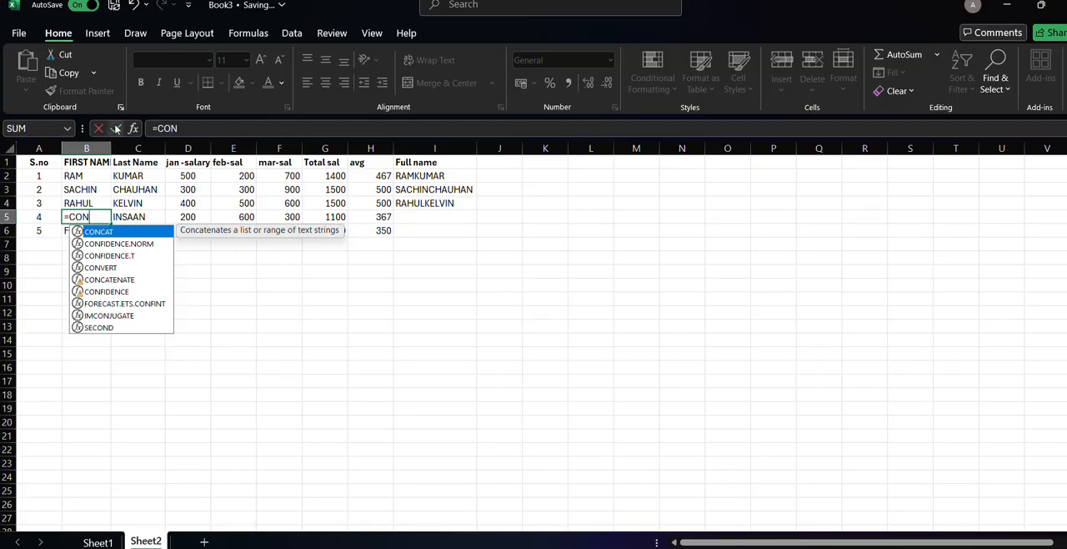
left_click(134, 8)
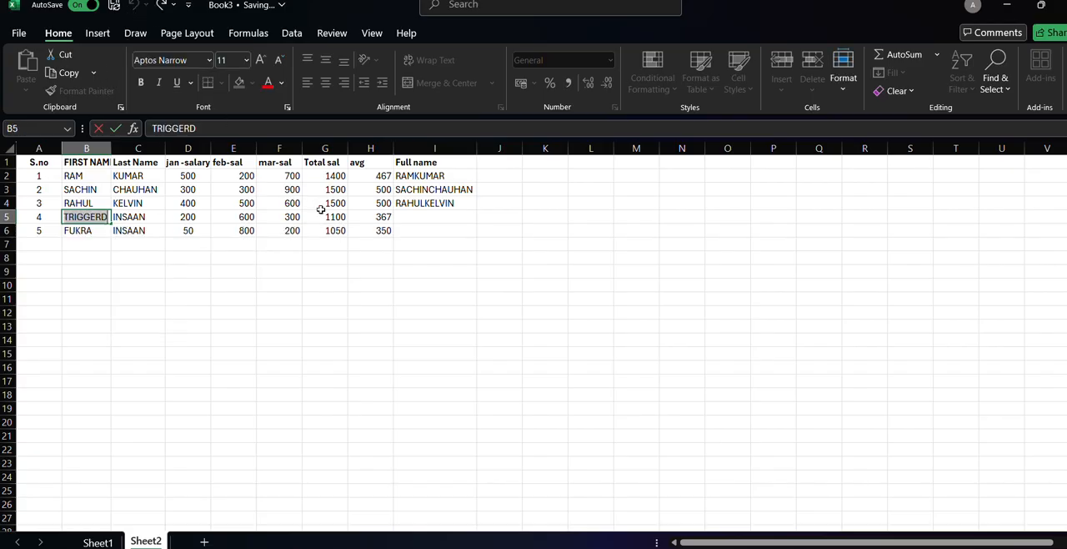
Combine the fourth person's first and last names in I5 with the formula =CONCATENATE(B5,C5).
left_click(401, 216)
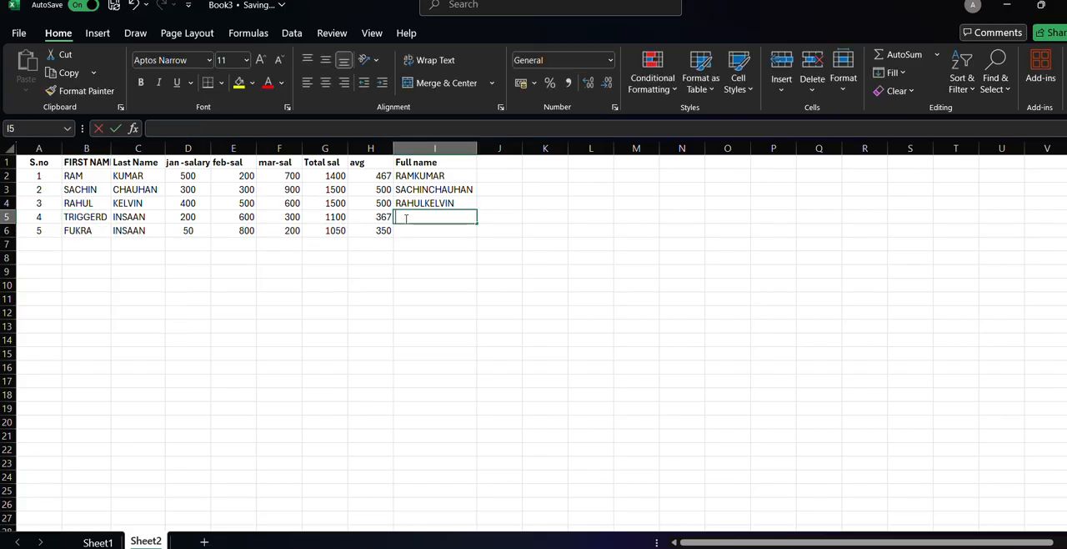
type("CON")
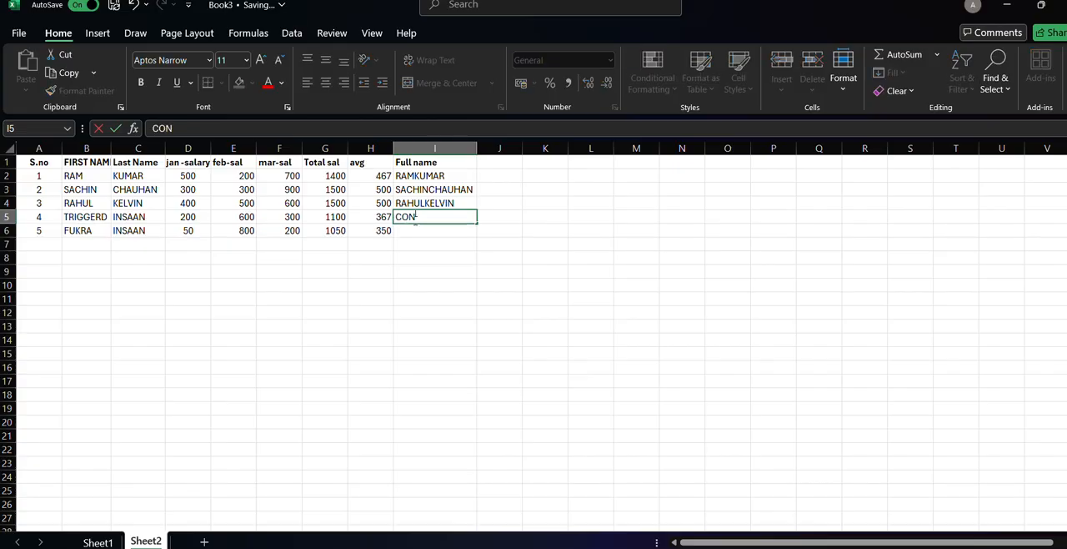
key("BackSpace")
key("BackSpace")
key("BackSpace")
type("=")
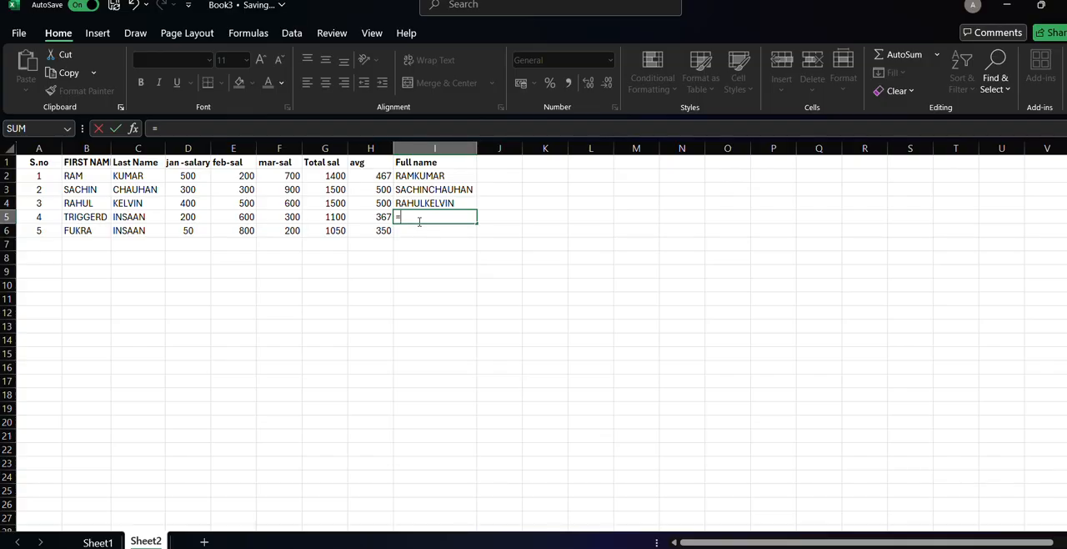
type("=CON")
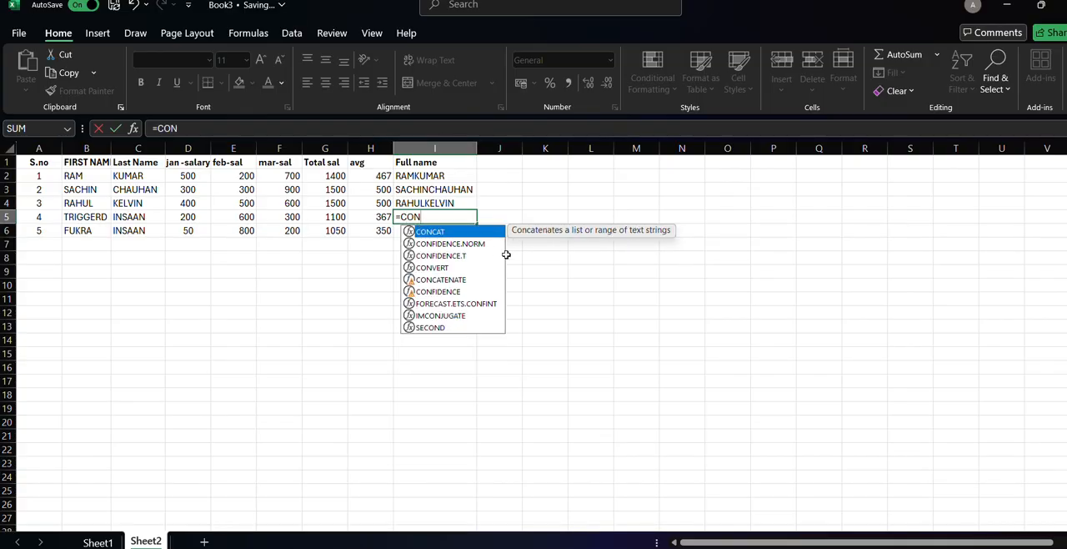
double_click(472, 280)
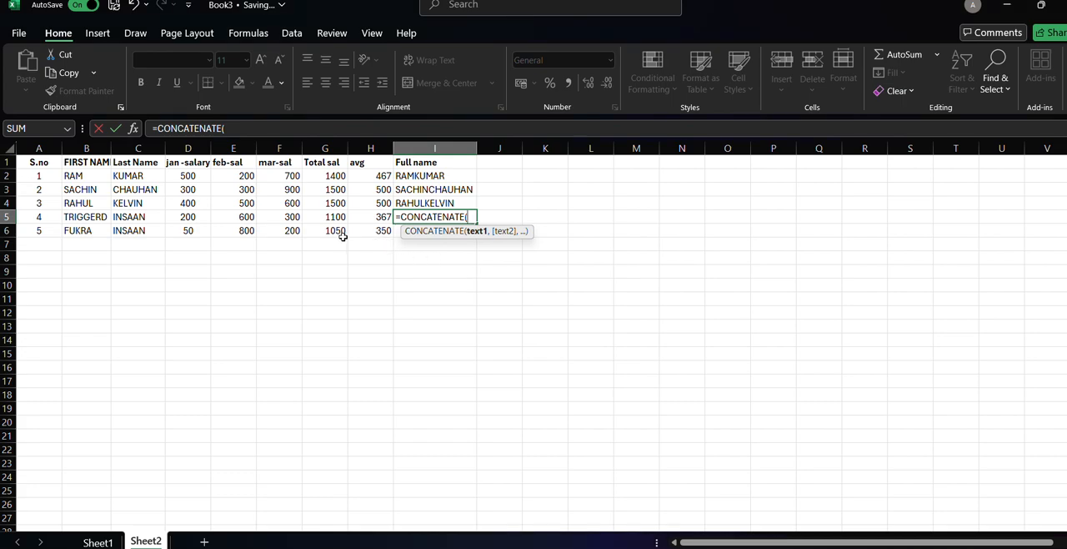
left_click(89, 216)
type(",")
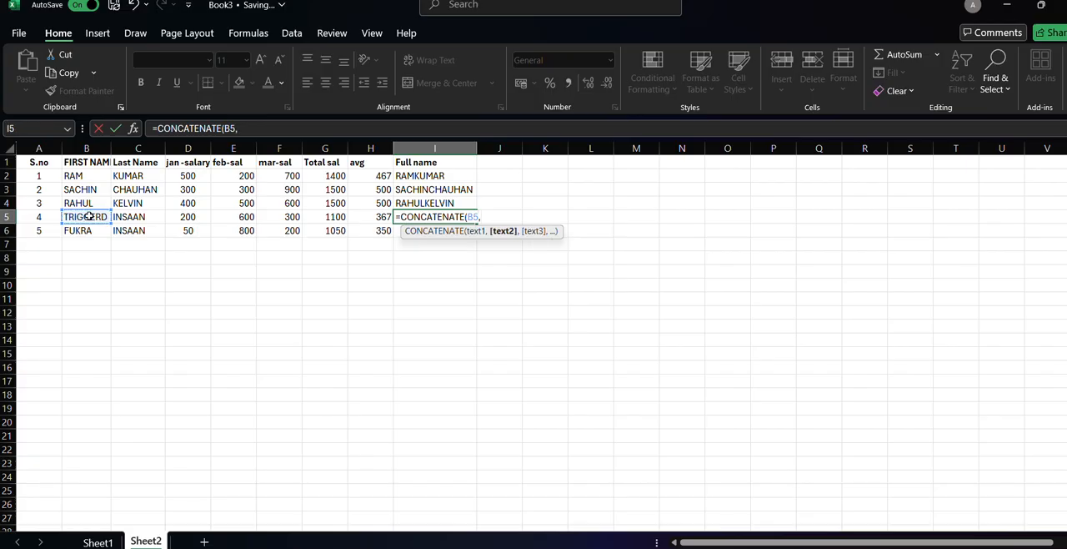
left_click(131, 220)
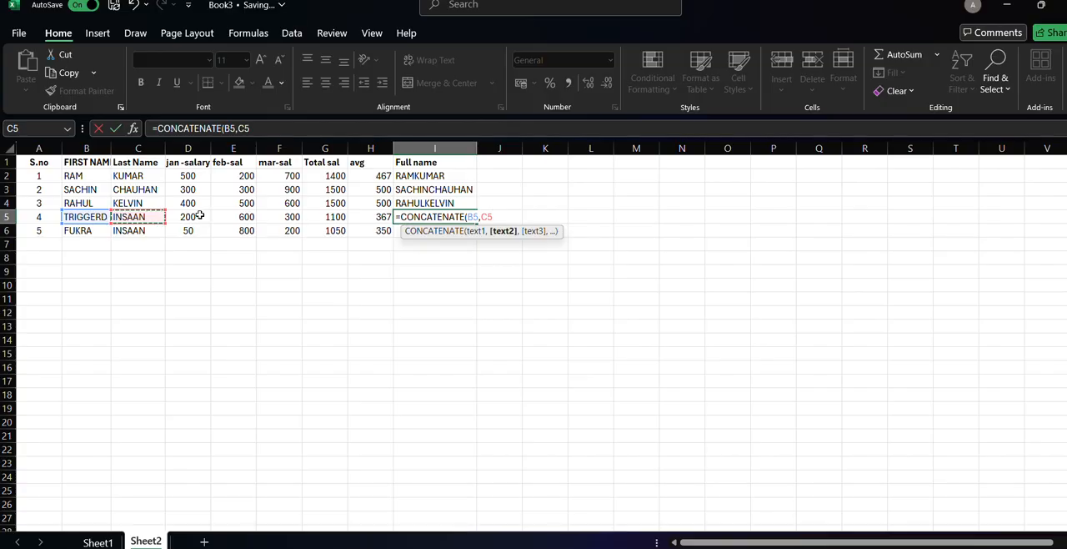
key("Return")
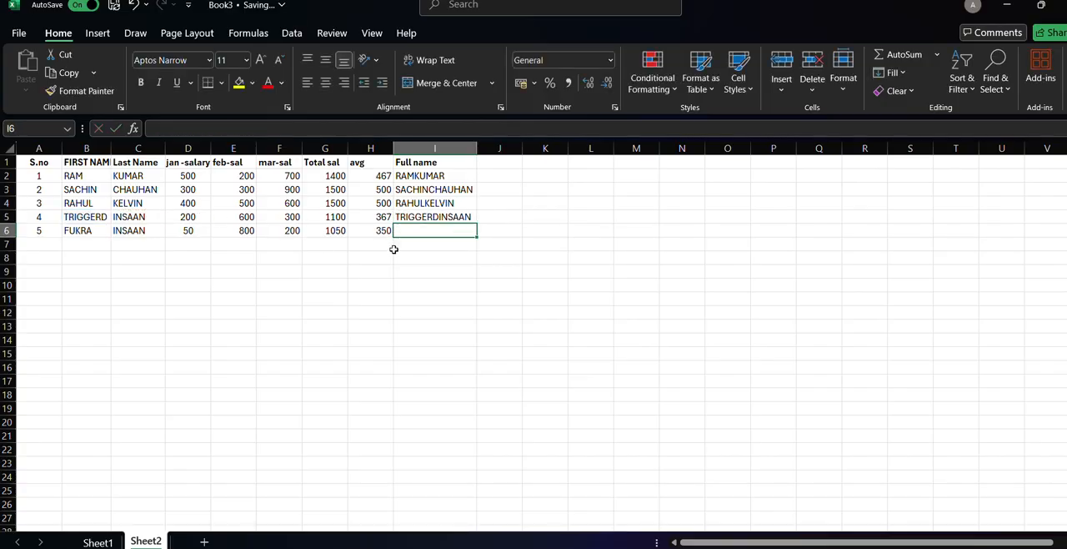
Combine the fifth person's first and last names in I6 with the formula =CONCATENATE(B6,C6).
type("=")
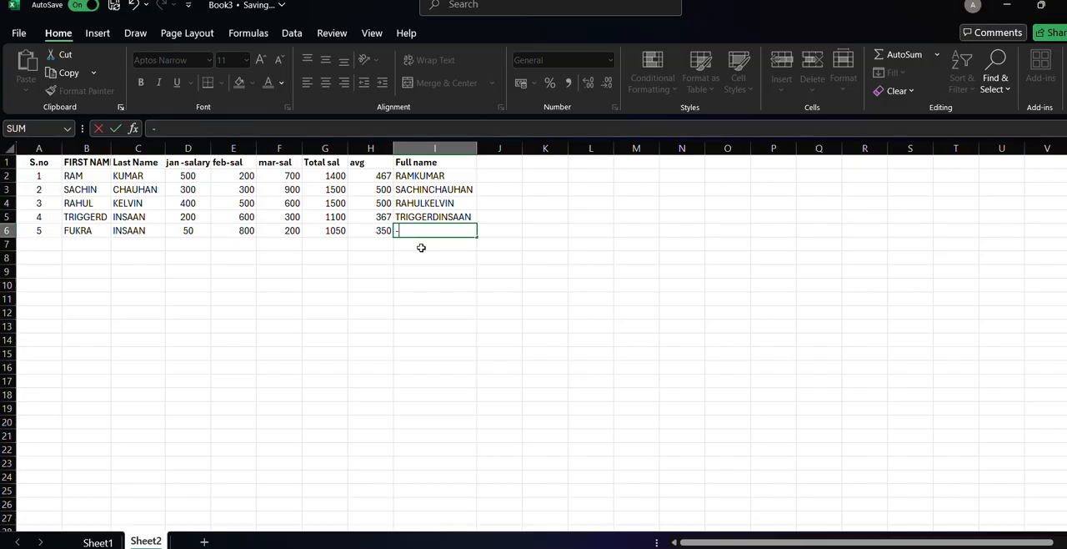
type("VCOJ")
key("BackSpace")
key("BackSpace")
key("BackSpace")
key("BackSpace")
type("CON")
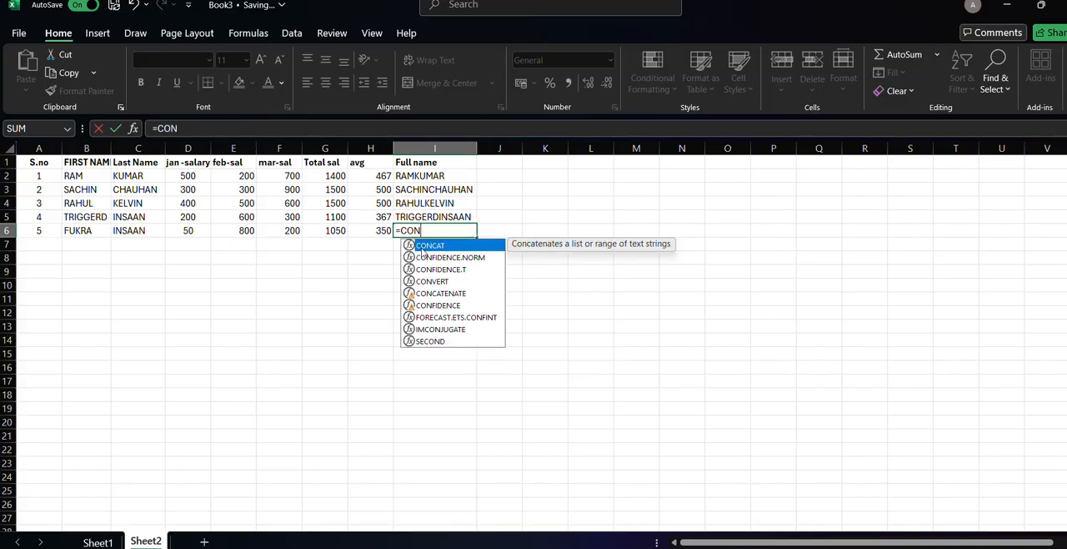
double_click(451, 296)
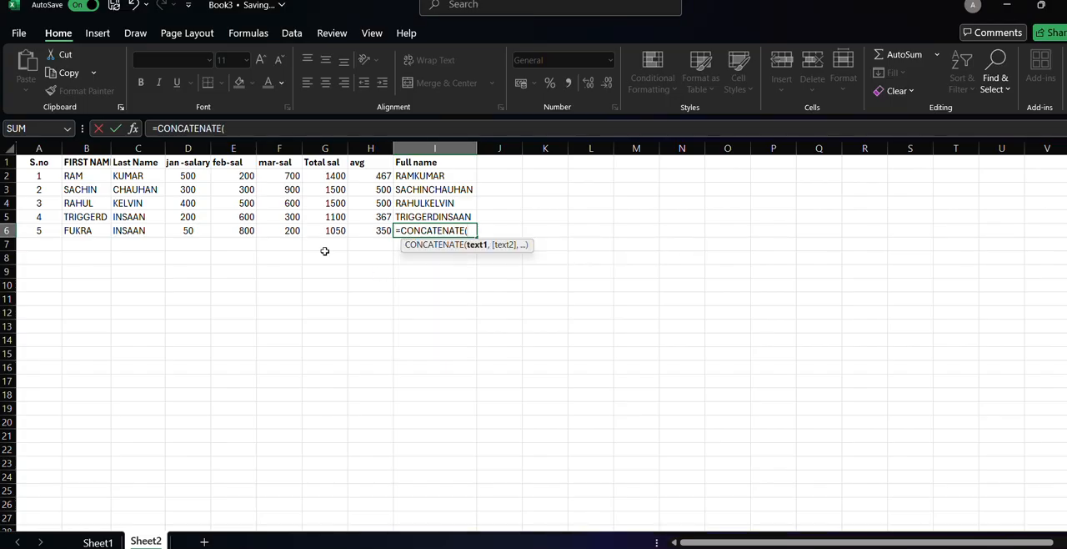
left_click(91, 233)
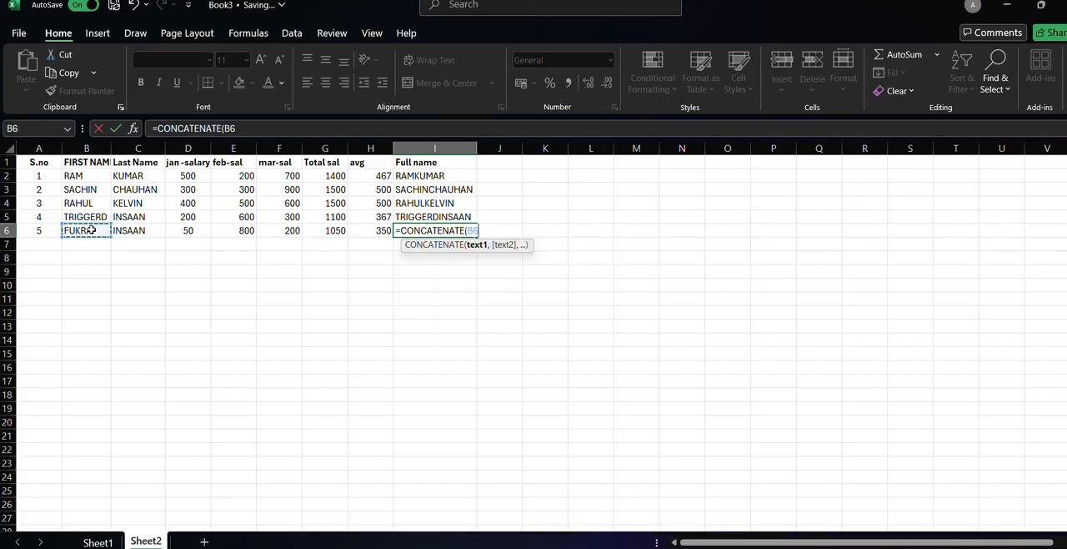
type(",")
left_click(120, 233)
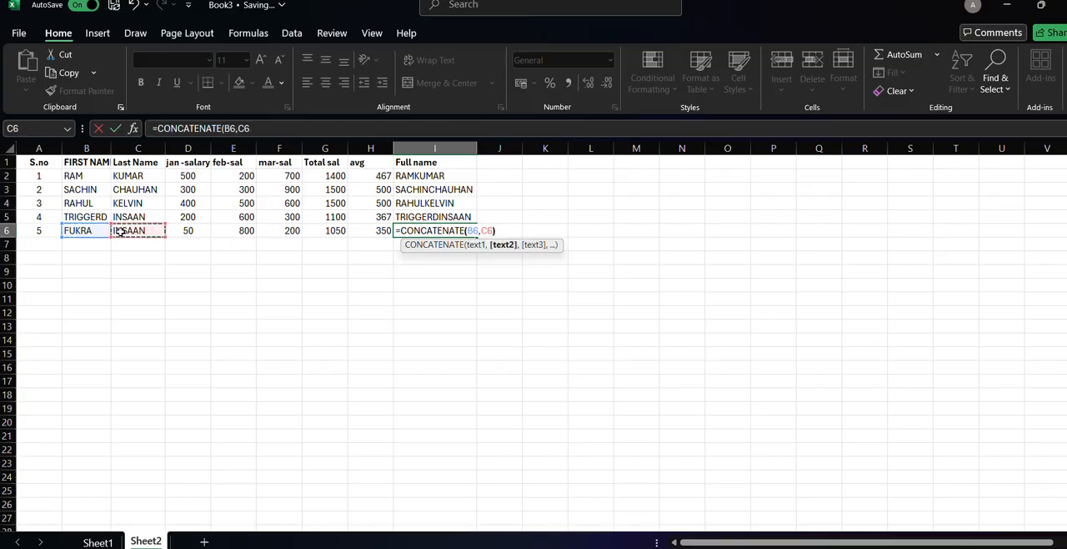
key("Return")
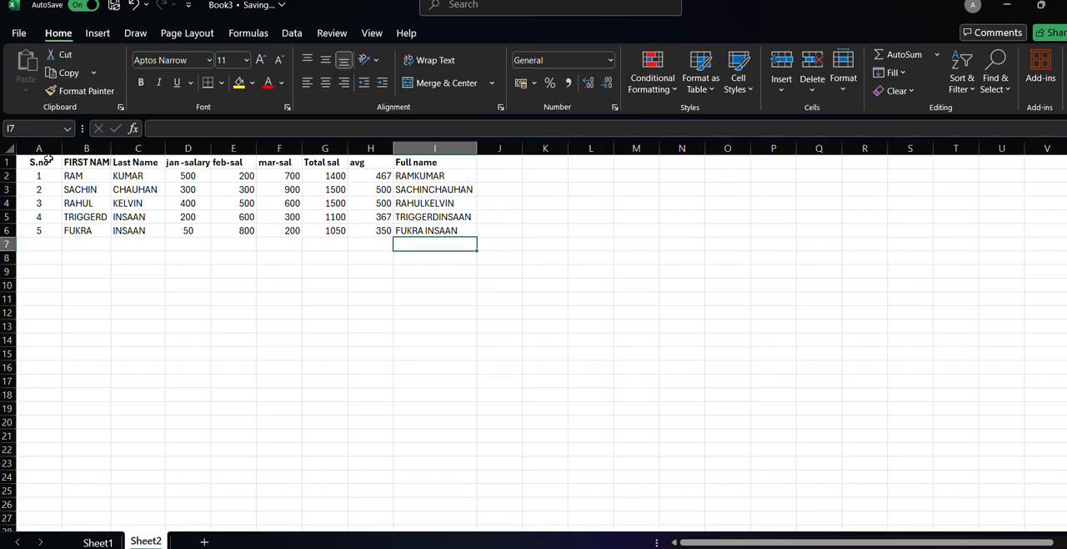
Fill the header cells A1 to I1 with the theme color Dark Teal, Accent 1, Lighter 80%.
left_click_drag(38, 162, 467, 162)
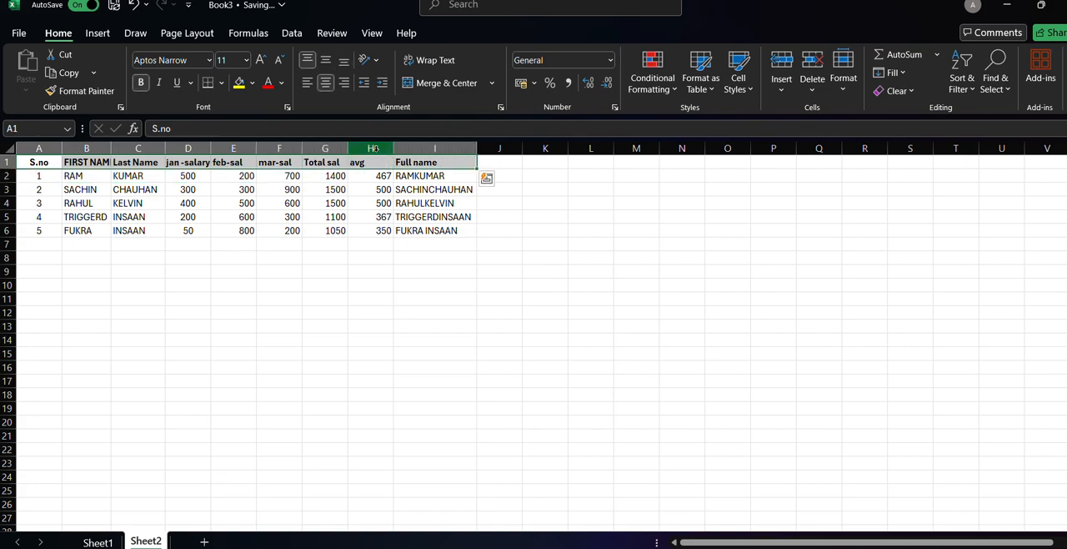
left_click(252, 82)
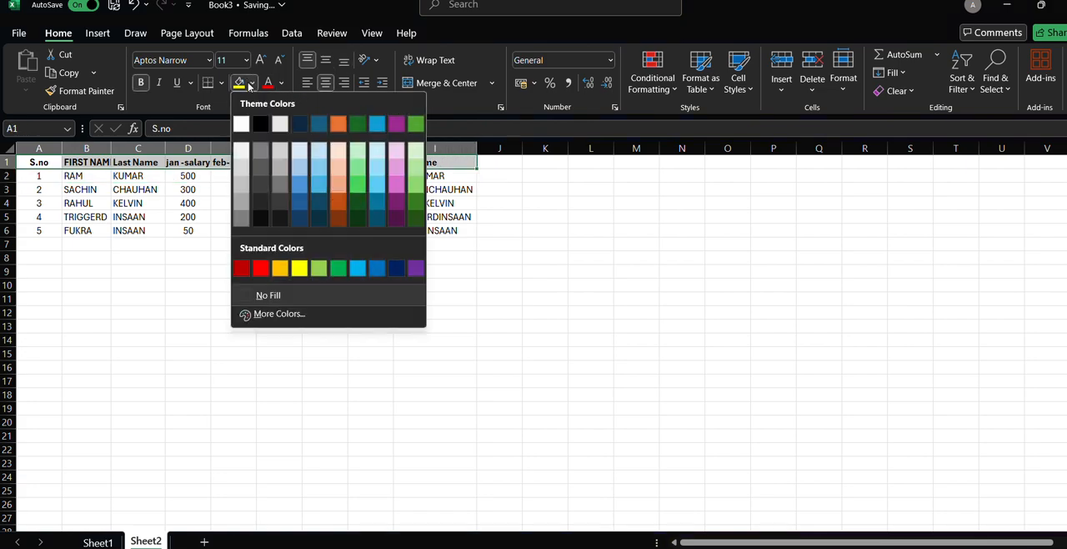
left_click(318, 152)
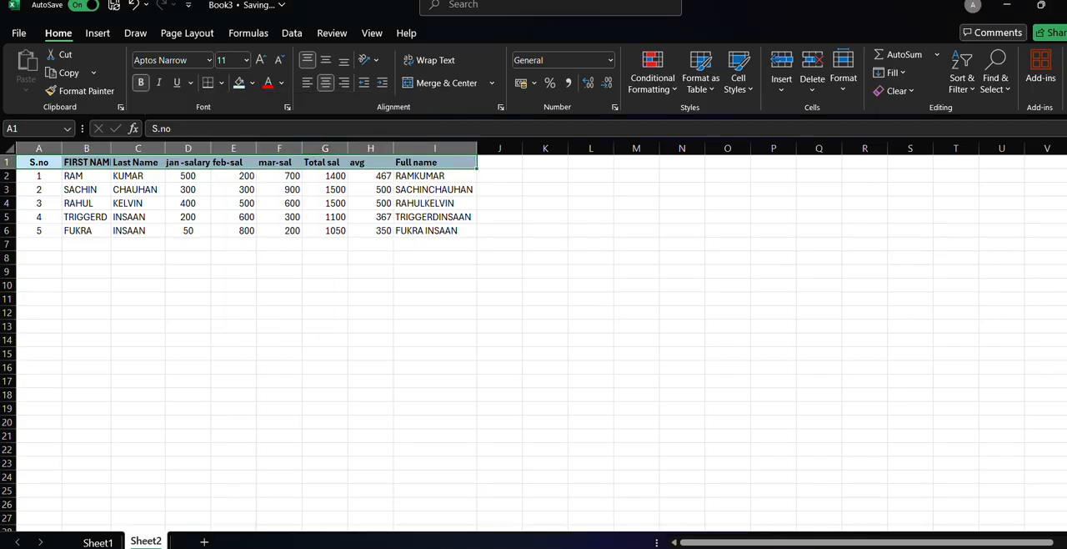
scroll(534, 334, "up", 4)
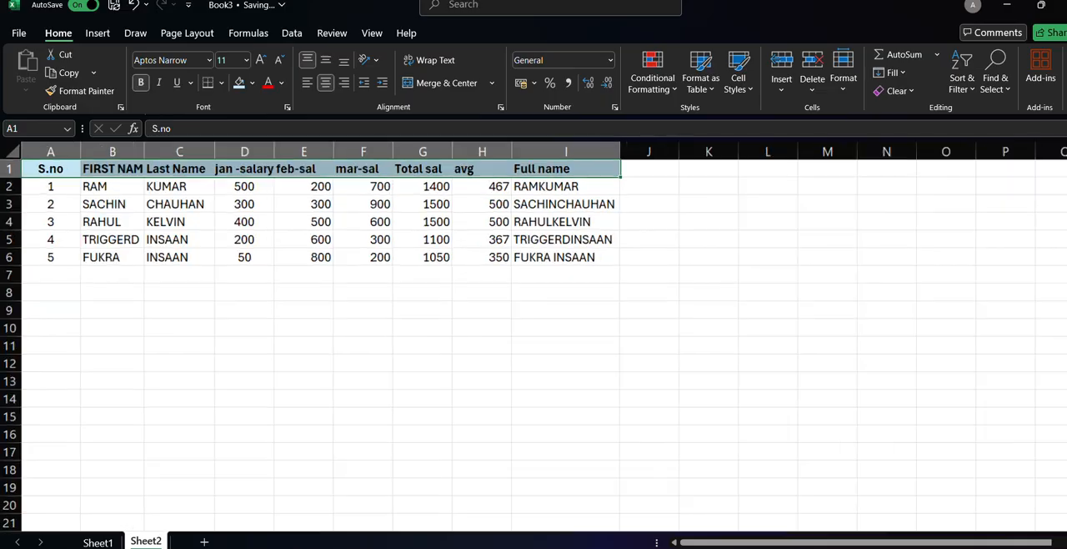
scroll(500, 463, "up", 3)
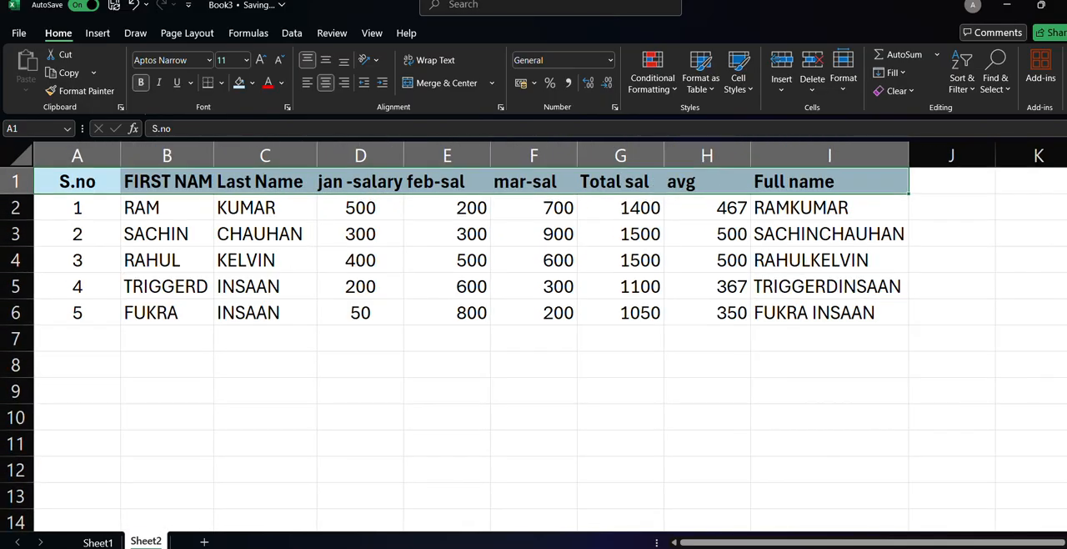
Insert a blank row above the header row of the salary table.
left_click(12, 182)
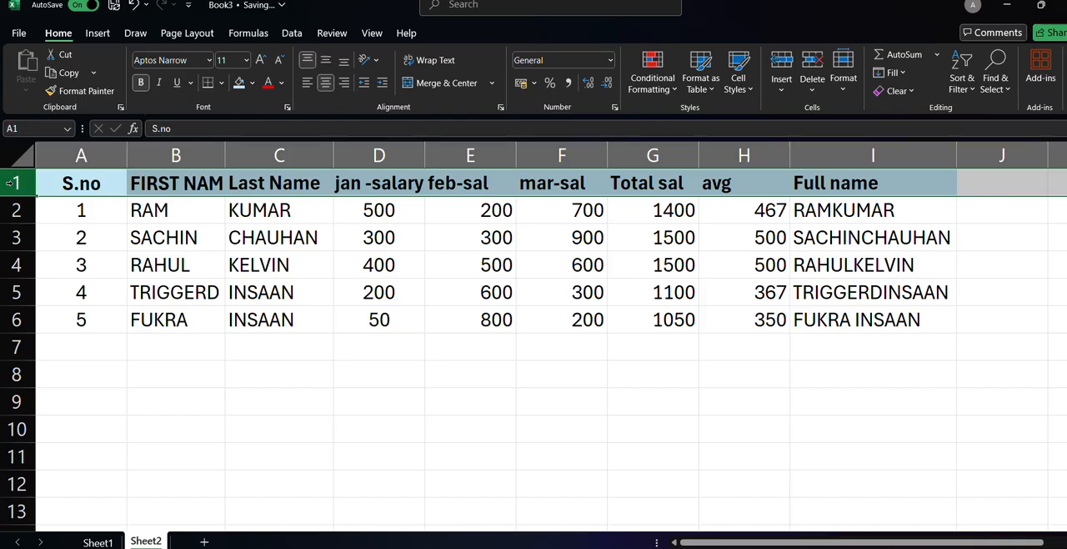
right_click(14, 184)
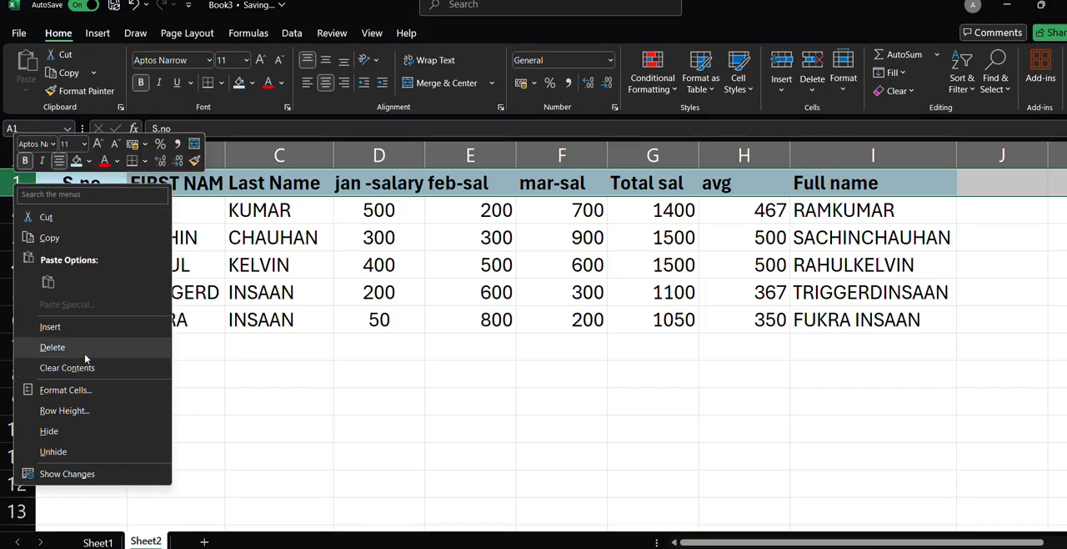
left_click(85, 327)
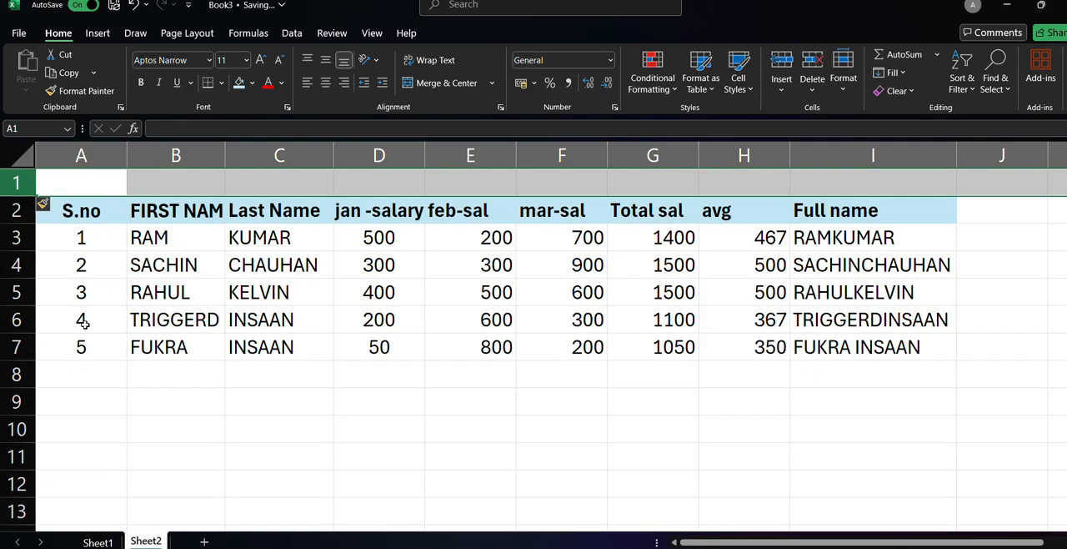
Enter the title SALARY DESCRIPTION in cell B1.
left_click(185, 189)
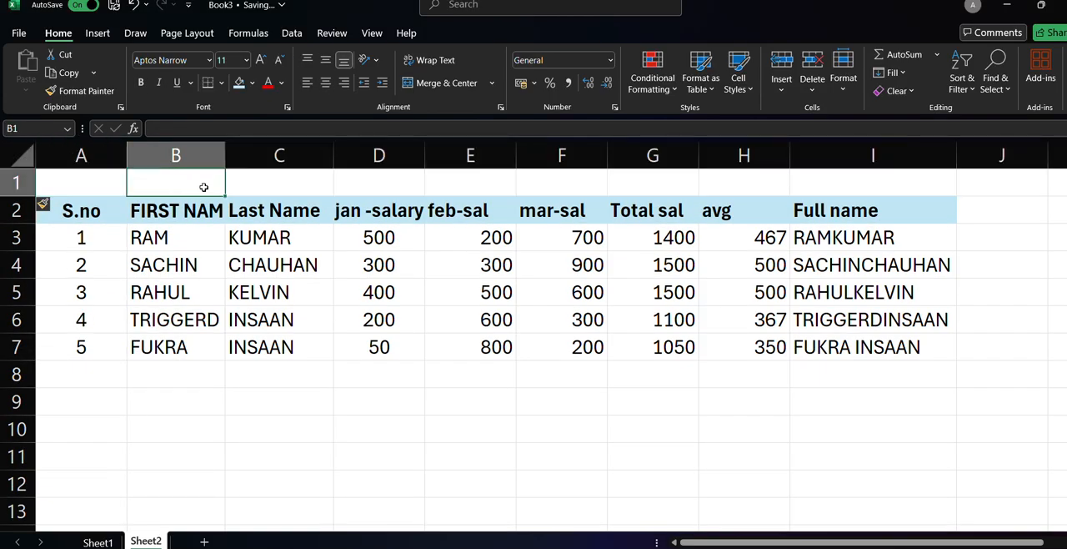
type("S")
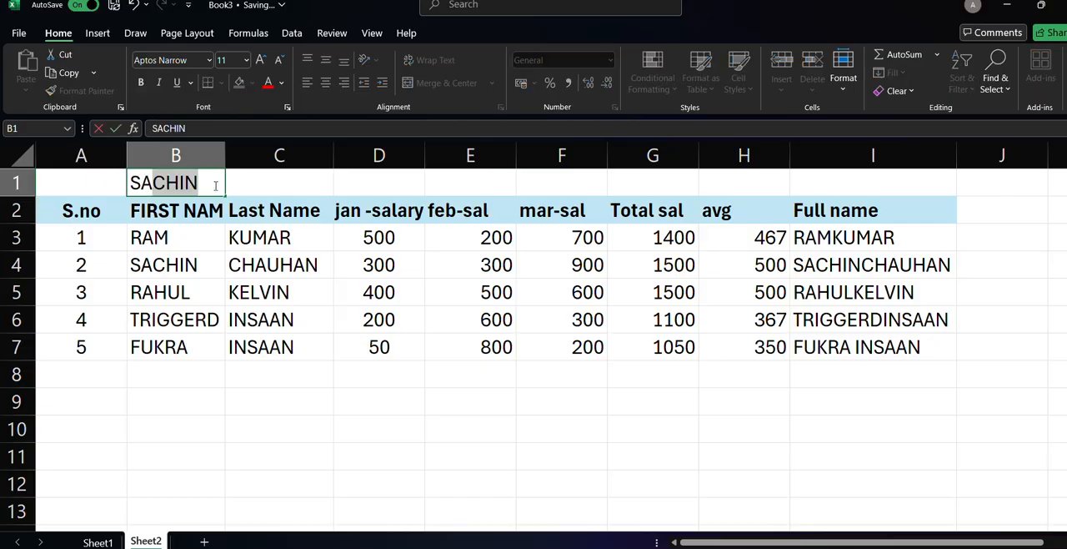
type("ALARY")
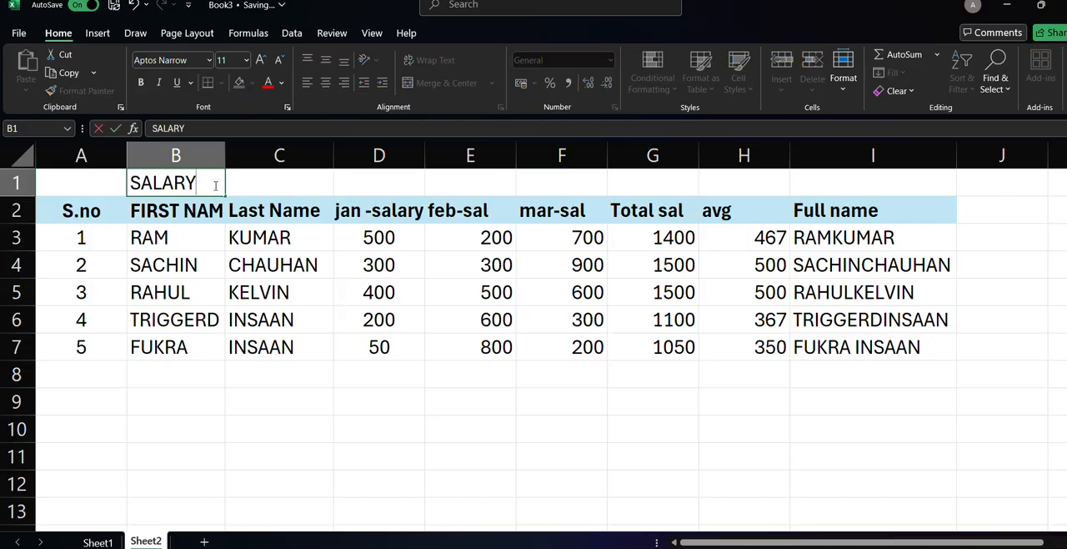
type(" DESCR")
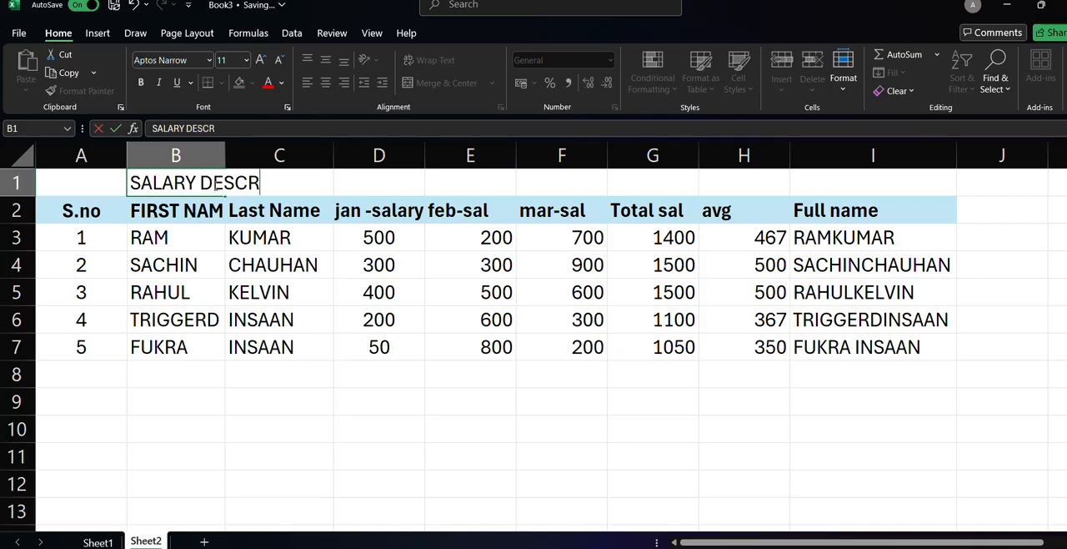
type("IPTIOO")
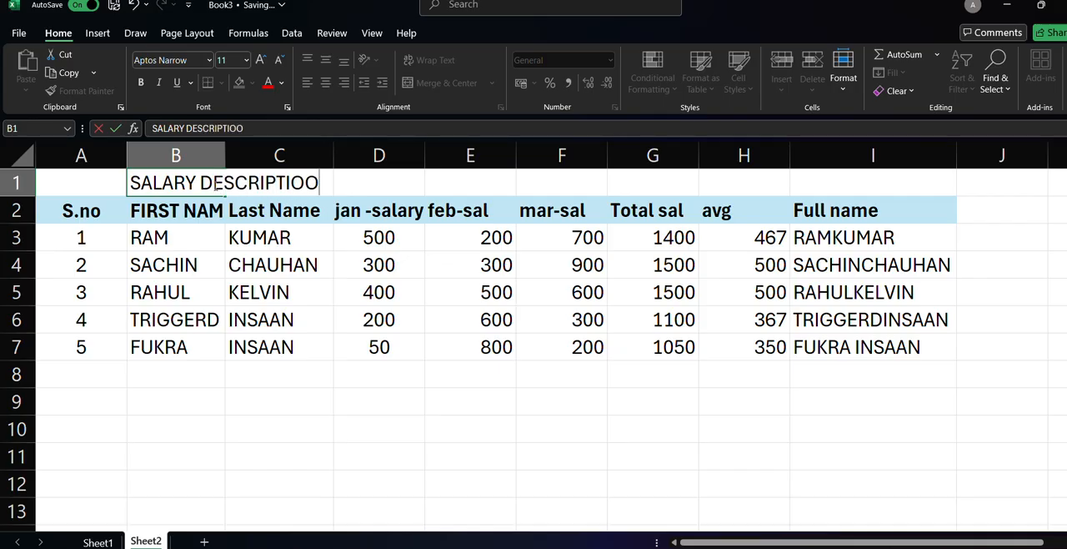
key("BackSpace")
key("BackSpace")
key("BackSpace")
type("ION")
Add the word EMPLOYEE in front of the title in B1 so it reads EMPLOYEE SALARY DESCRIPTION.
left_click(200, 182)
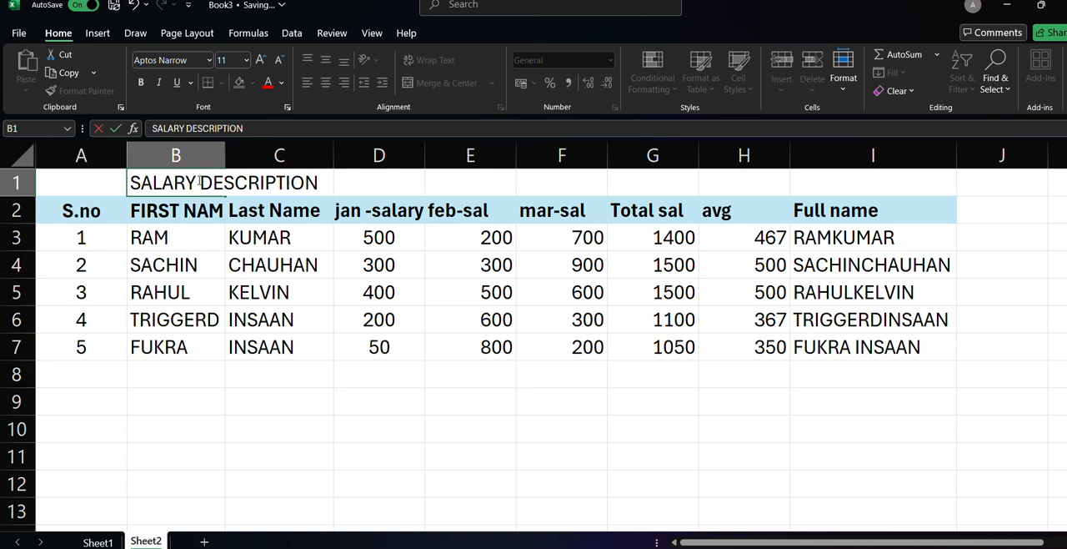
left_click(129, 181)
type("E")
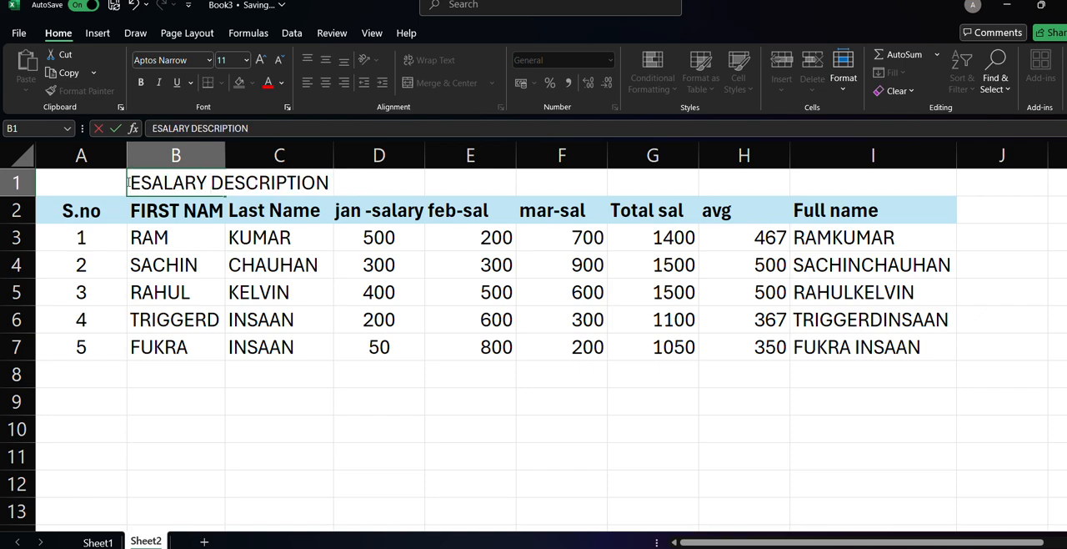
type("MPKLO")
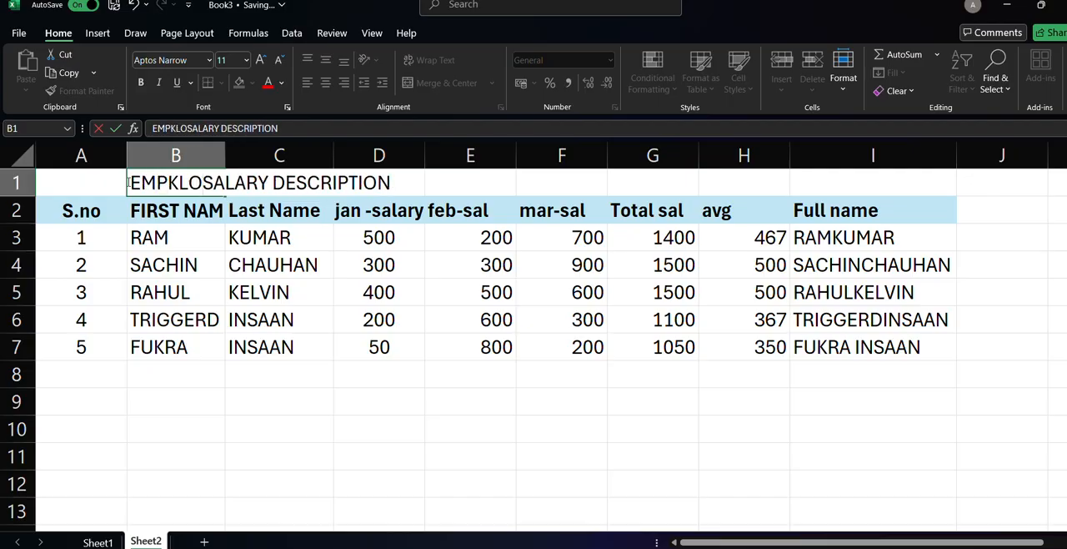
key("BackSpace")
key("BackSpace")
key("BackSpace")
type("LOYES")
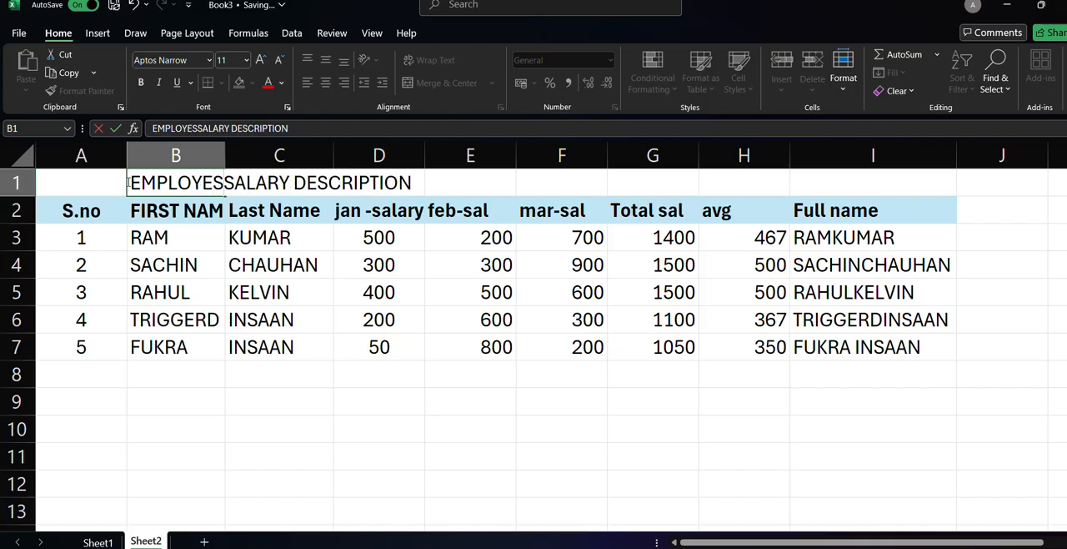
key("BackSpace")
type("E")
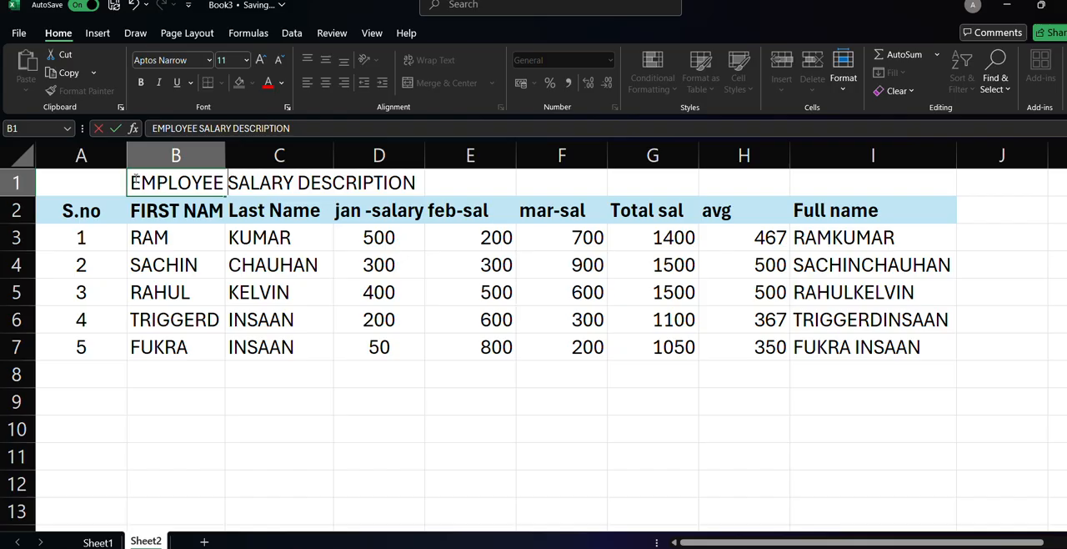
double_click(53, 181)
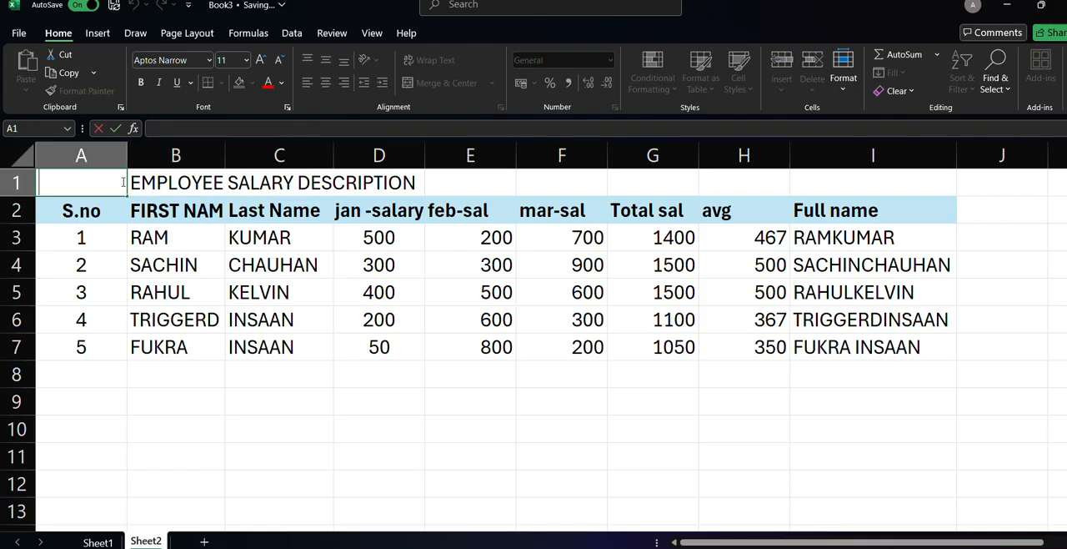
Try to spread the title across row 1 by filling A1:B1 through to column I, and undo the fill.
left_click(162, 173)
left_click(109, 187)
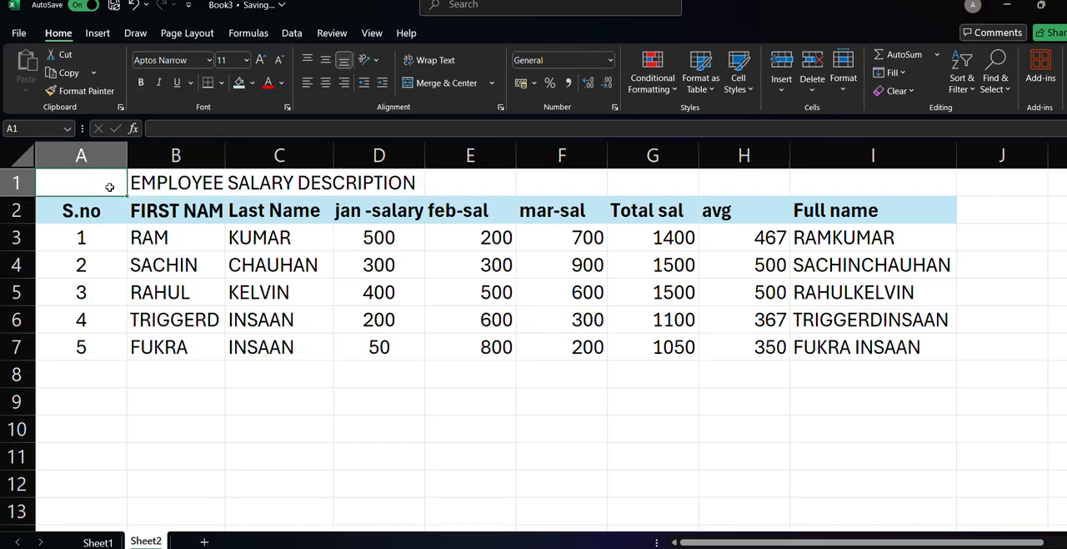
double_click(123, 186)
key("Escape")
left_click_drag(133, 180, 111, 189)
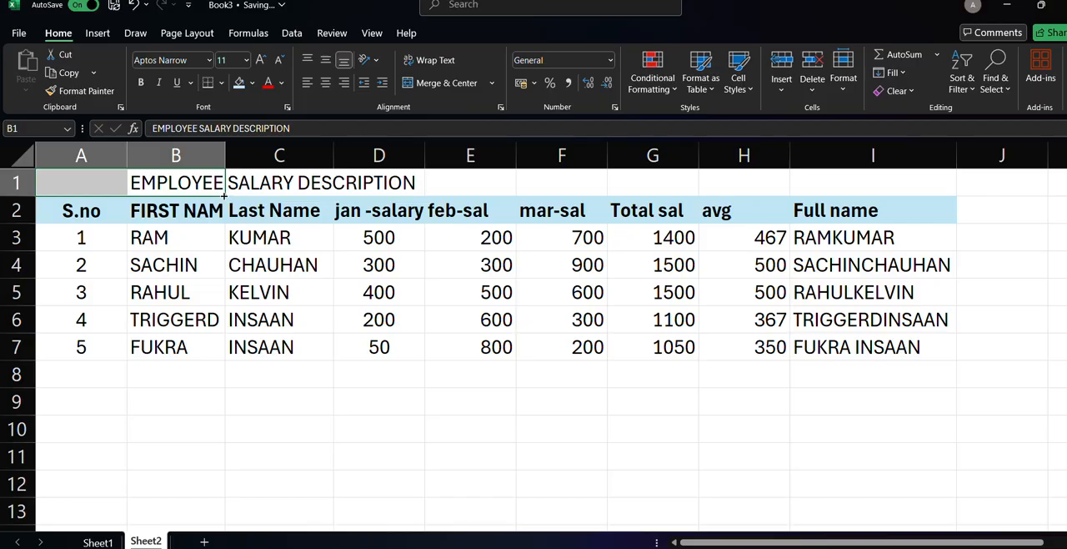
left_click_drag(223, 195, 768, 194)
left_click_drag(836, 194, 924, 197)
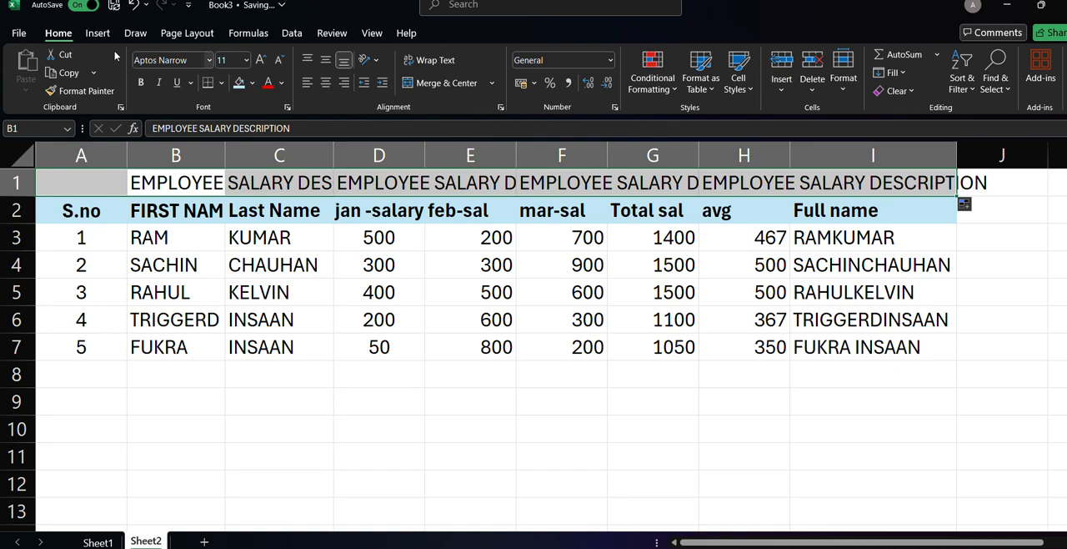
left_click(134, 7)
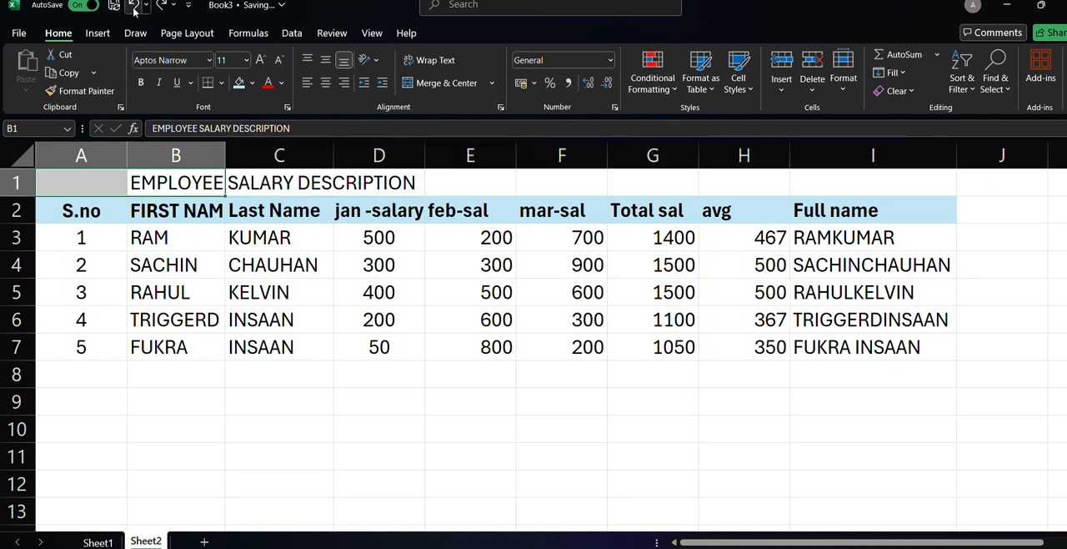
Middle-align cells A1 to I1 vertically and try centring them horizontally.
left_click(119, 183)
mouse_move(119, 182)
left_mouse_down()
mouse_move(479, 179)
mouse_move(564, 159)
mouse_move(620, 184)
mouse_move(824, 186)
mouse_move(813, 183)
left_mouse_up()
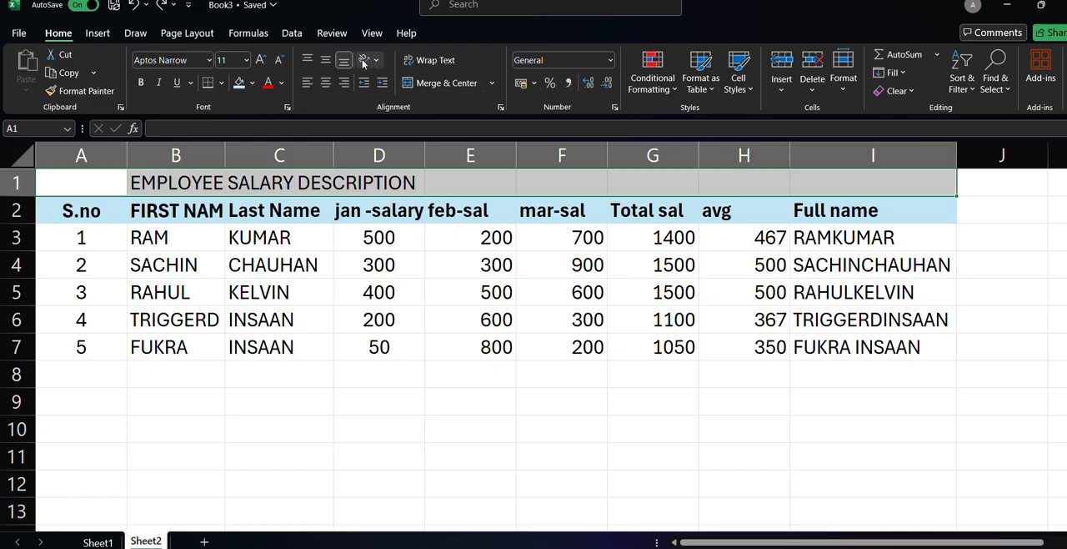
left_click(325, 84)
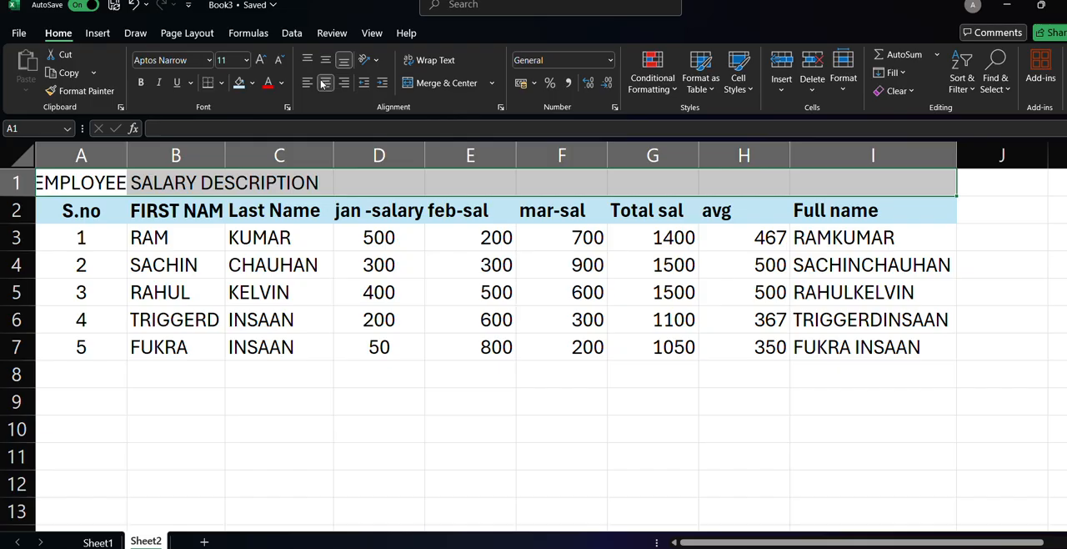
left_click(325, 60)
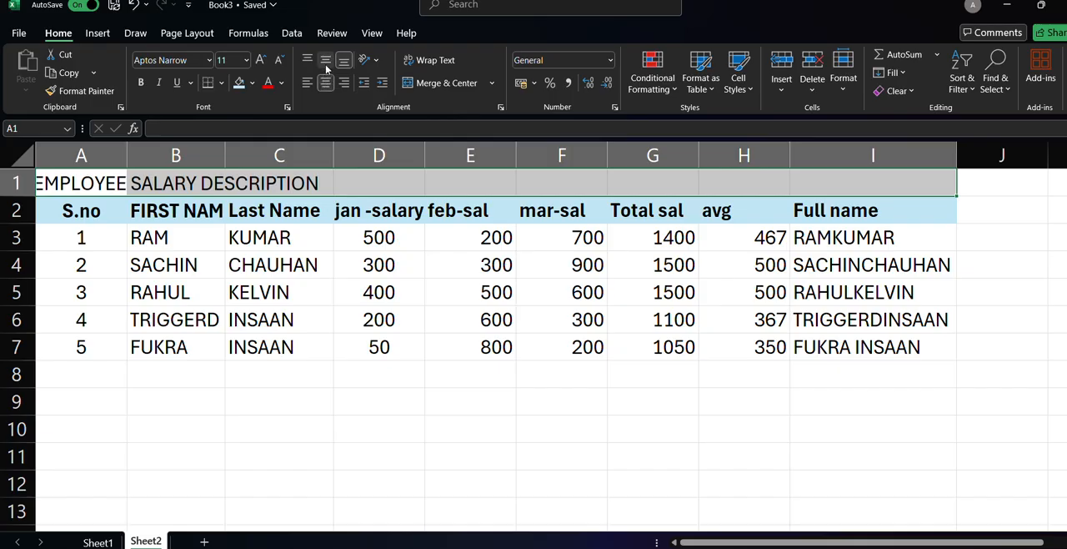
left_click(329, 82)
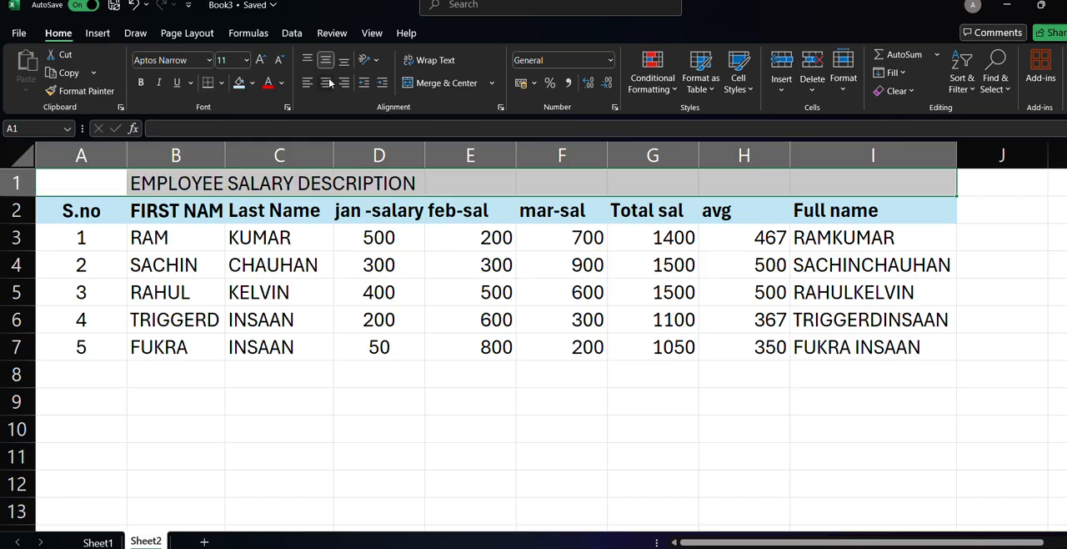
left_click(330, 82)
left_click(330, 82)
Merge and center cells A1 to I1 so the title spans the full width of the table.
left_click(290, 33)
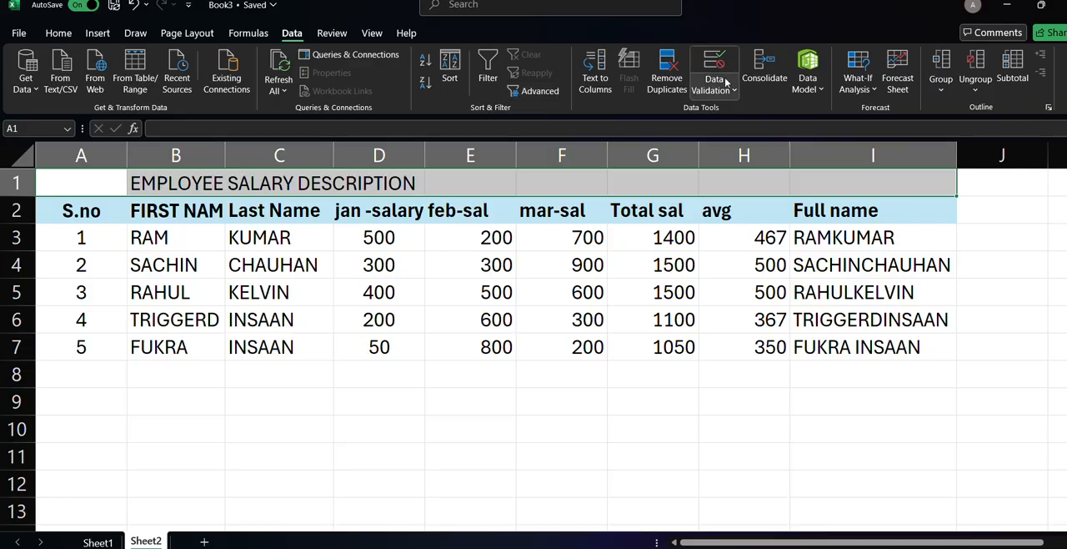
left_click(46, 33)
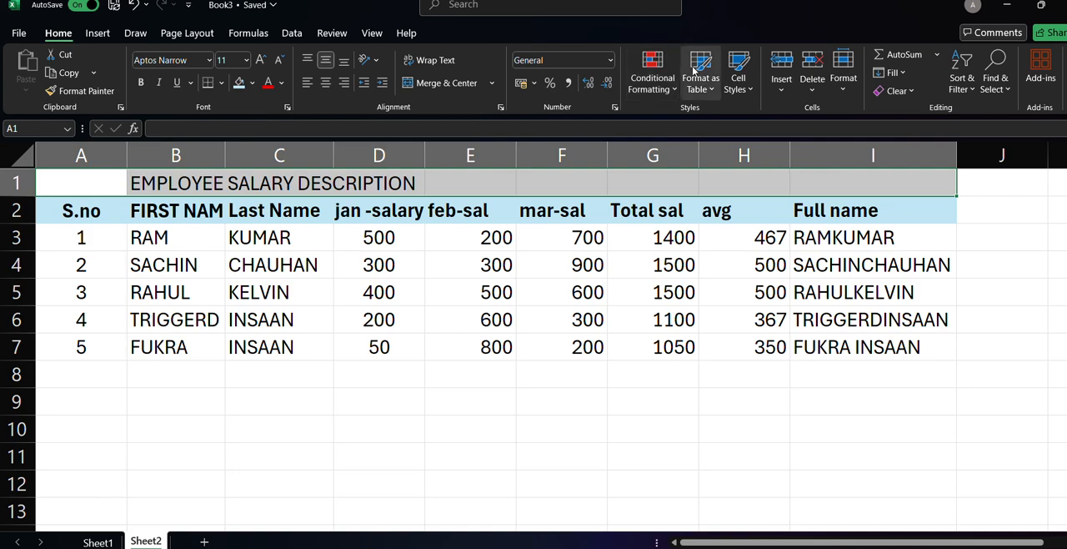
left_click(890, 72)
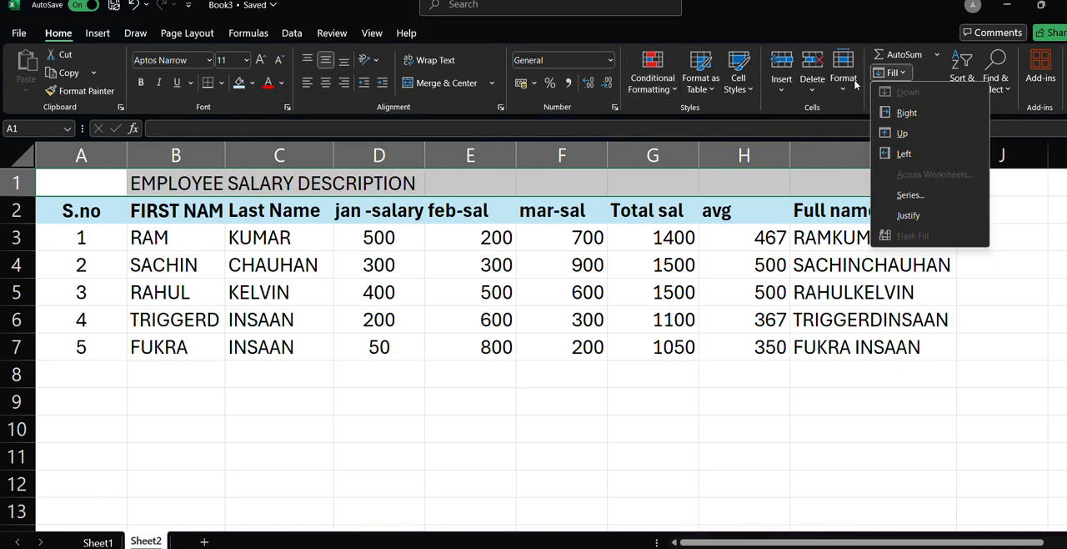
left_click(440, 83)
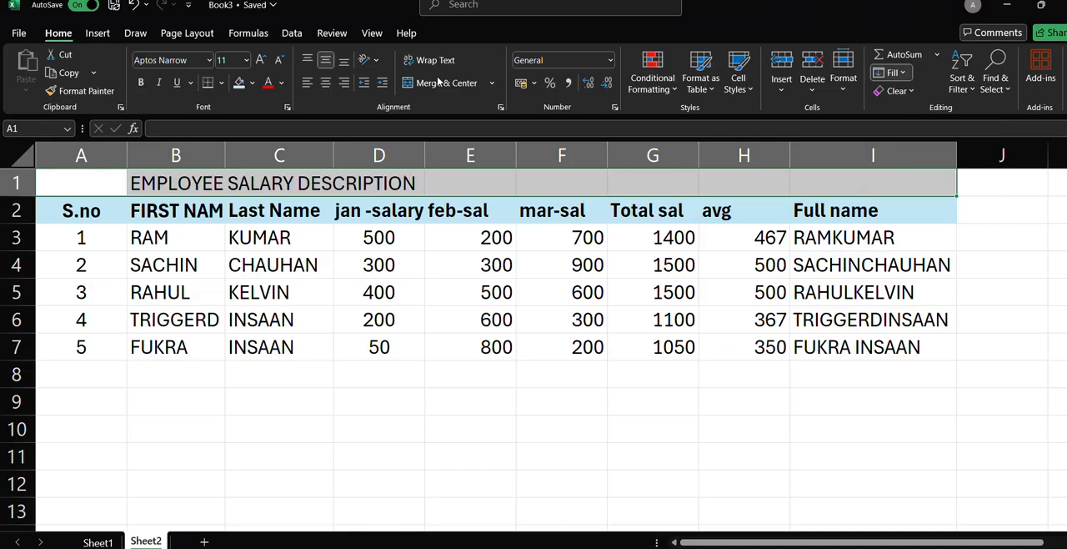
left_click(442, 83)
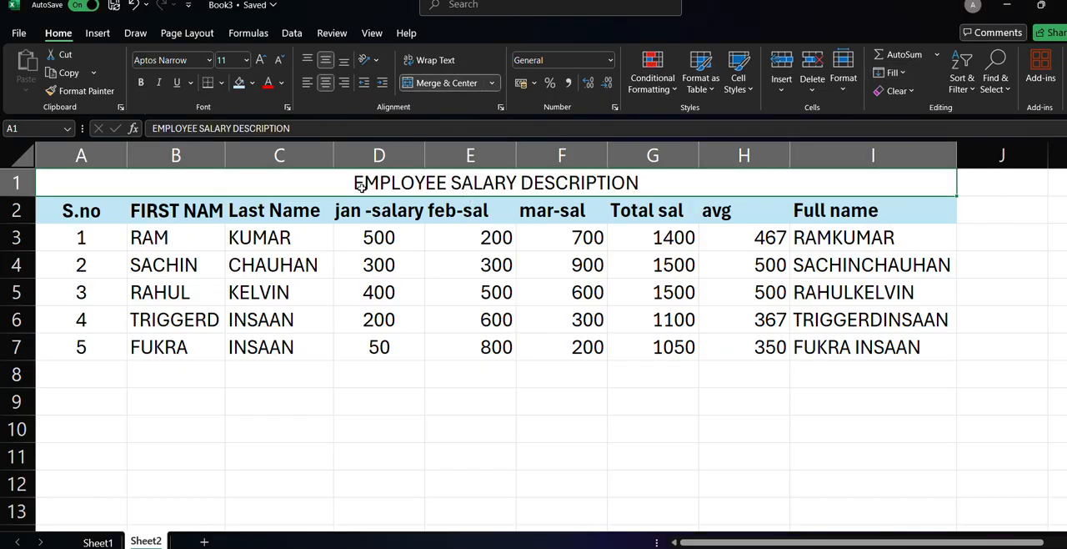
Make the merged title bold and enlarge its font size to 20.
left_click(142, 82)
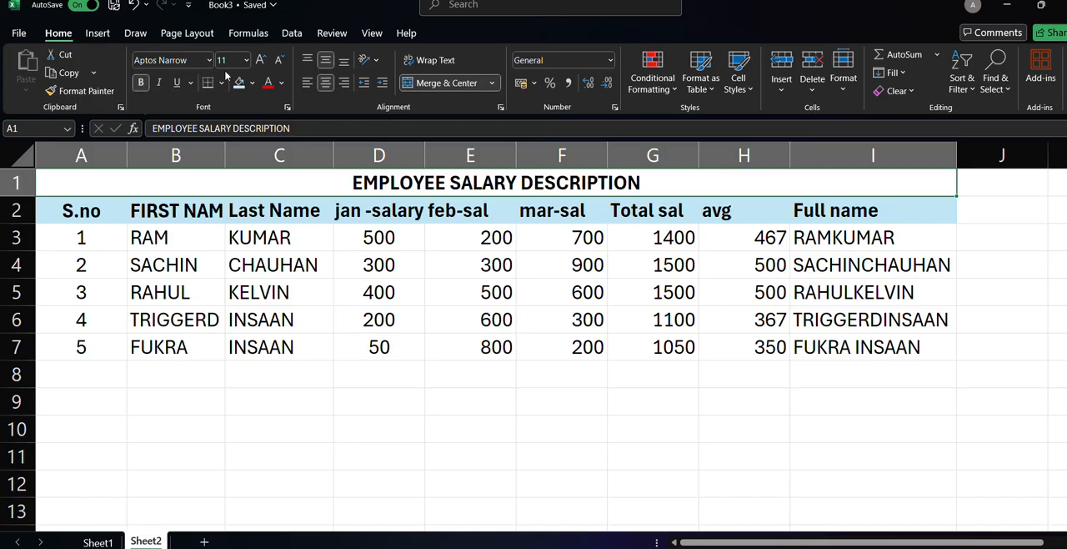
left_click(261, 60)
left_click(261, 60)
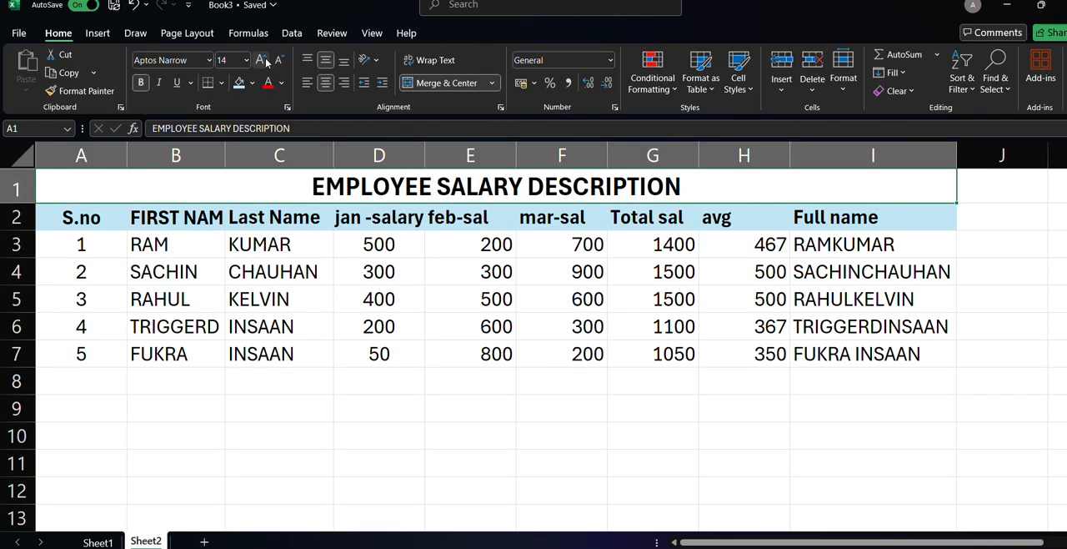
left_click(261, 60)
left_click(261, 60)
left_click(261, 60)
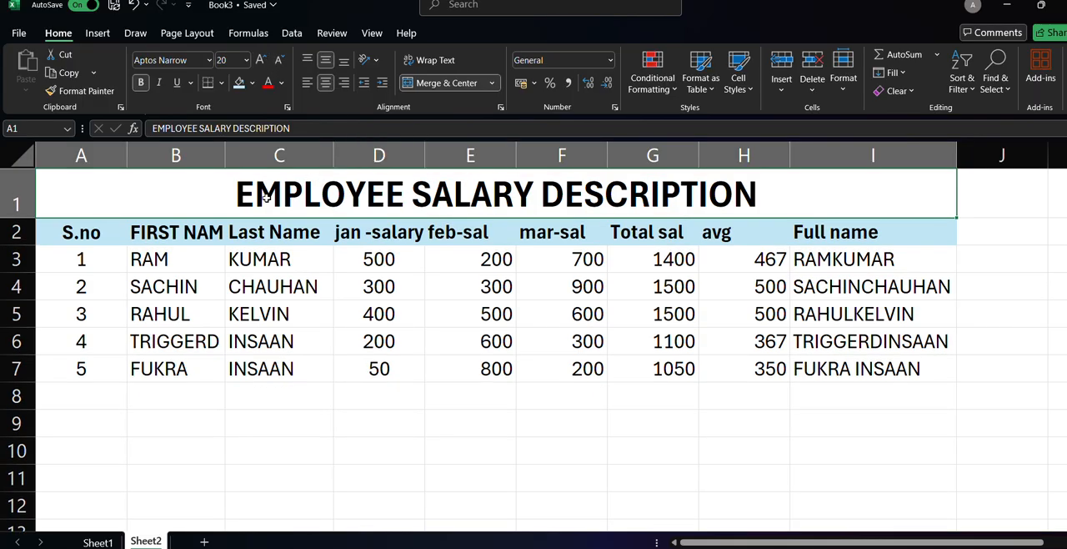
Fill the merged title cell with the second-lightest tint of the orange theme color.
left_click(241, 84)
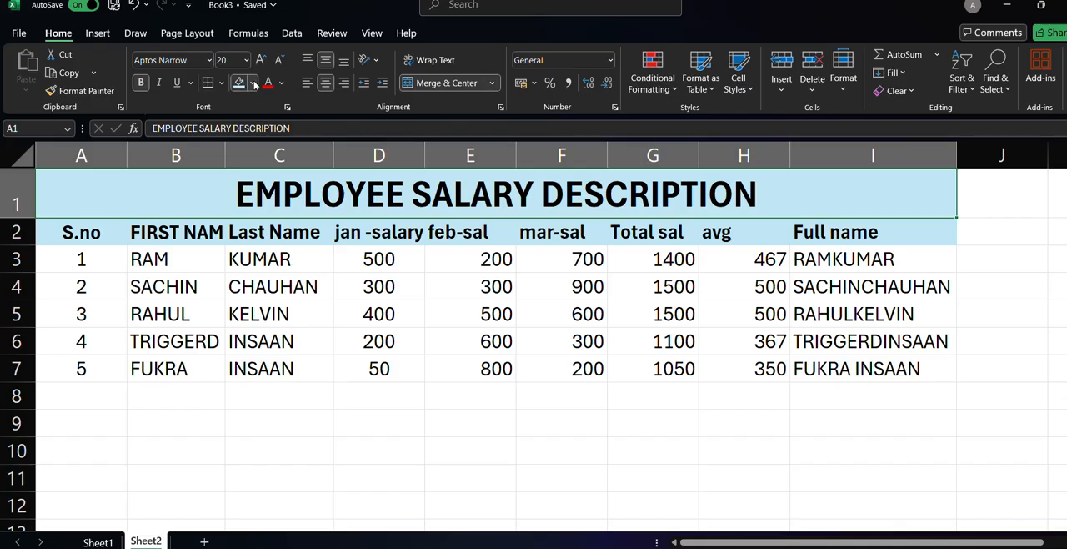
left_click(251, 83)
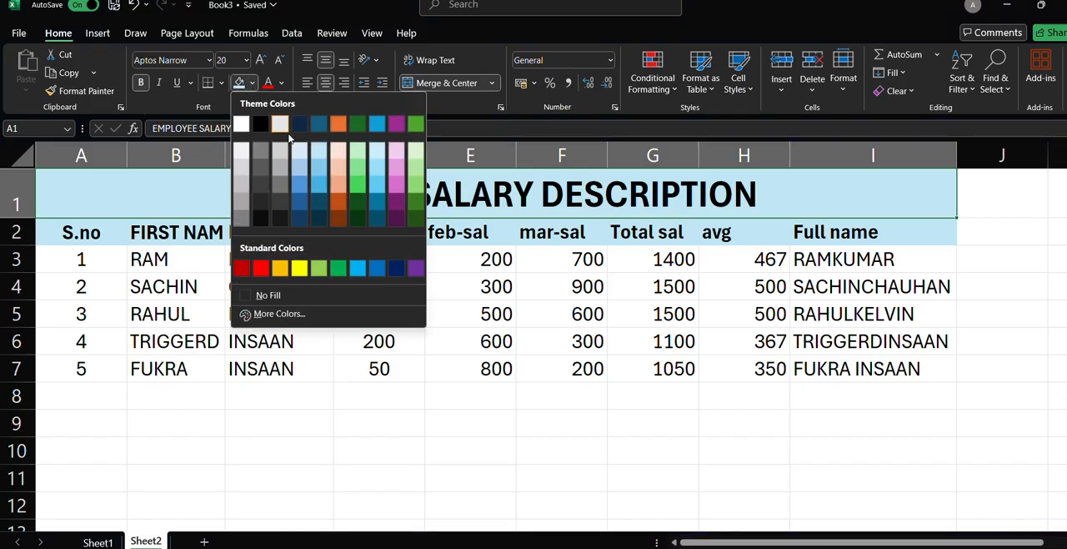
left_click(341, 163)
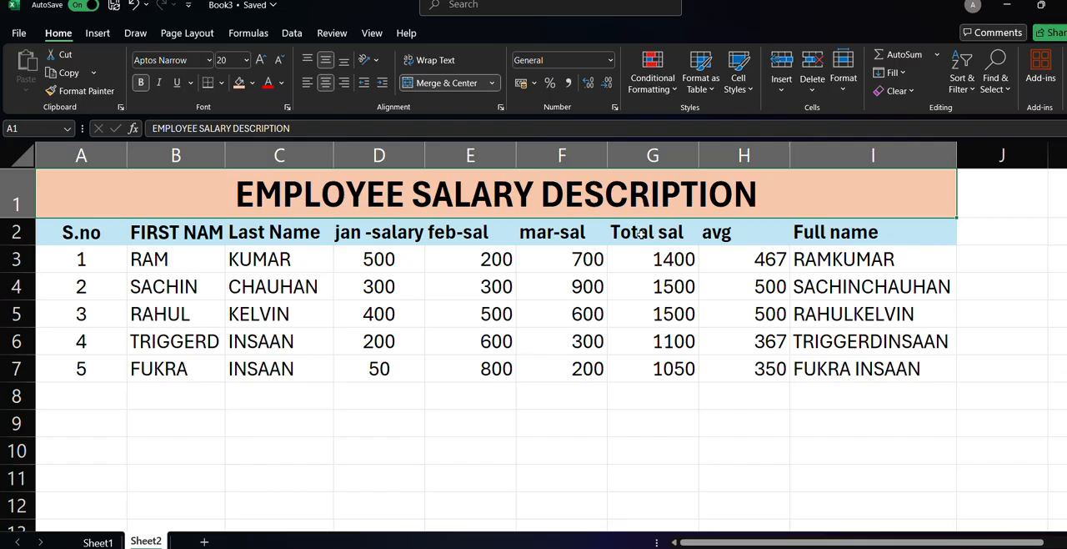
Apply the Red - White - Green color scale to the Total sal column, cells G2 to G7.
left_click_drag(640, 234, 667, 366)
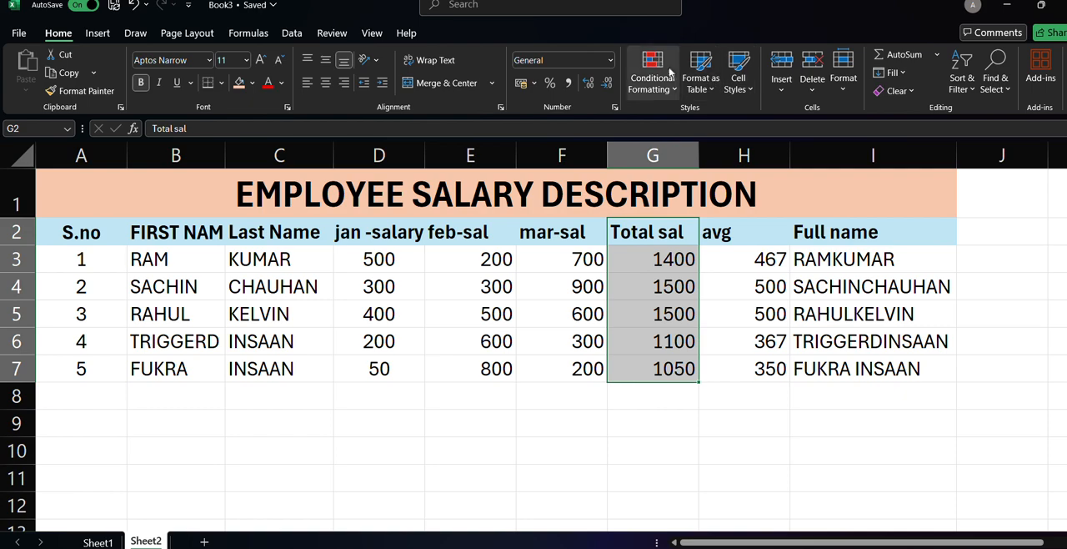
left_click(670, 74)
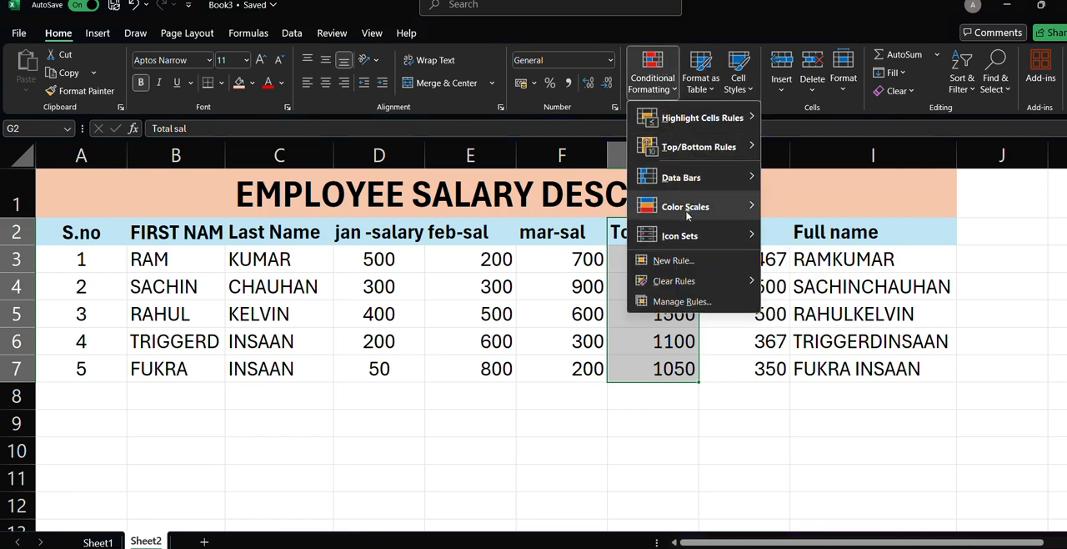
mouse_move(688, 214)
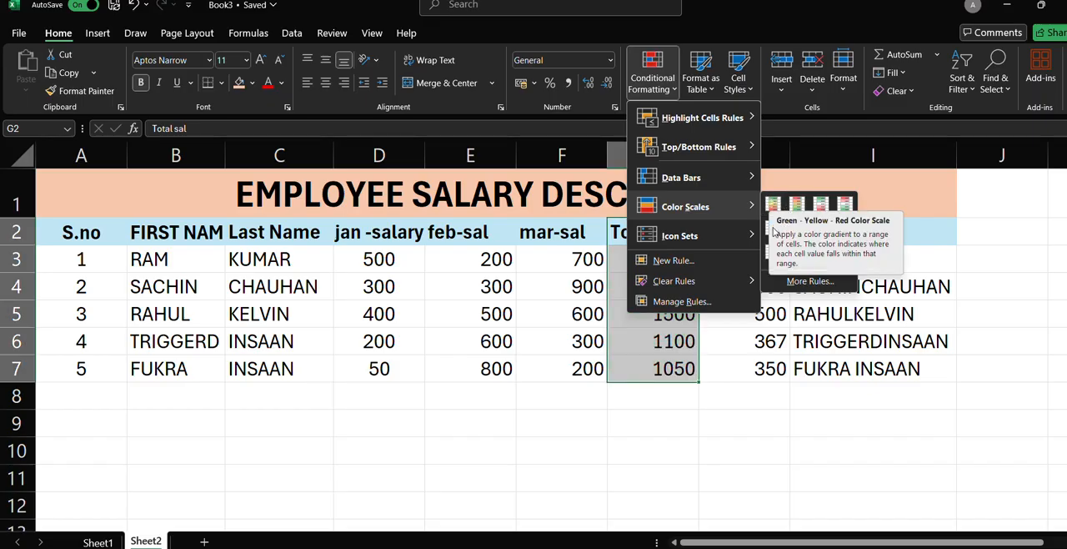
left_click(840, 207)
left_click(724, 237)
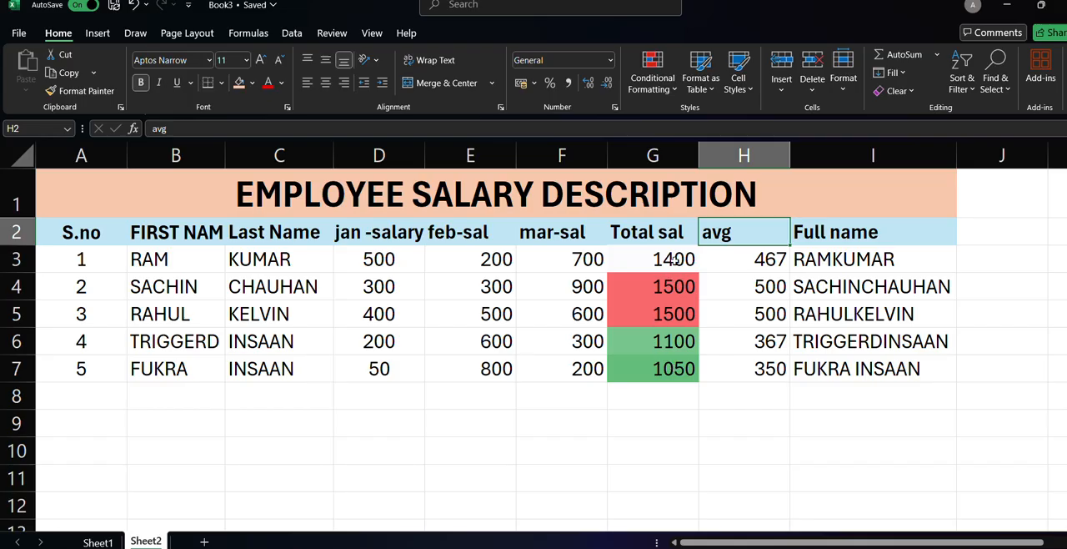
Add a filter to the Total sal column, covering cells G2 to G7.
left_click(655, 226)
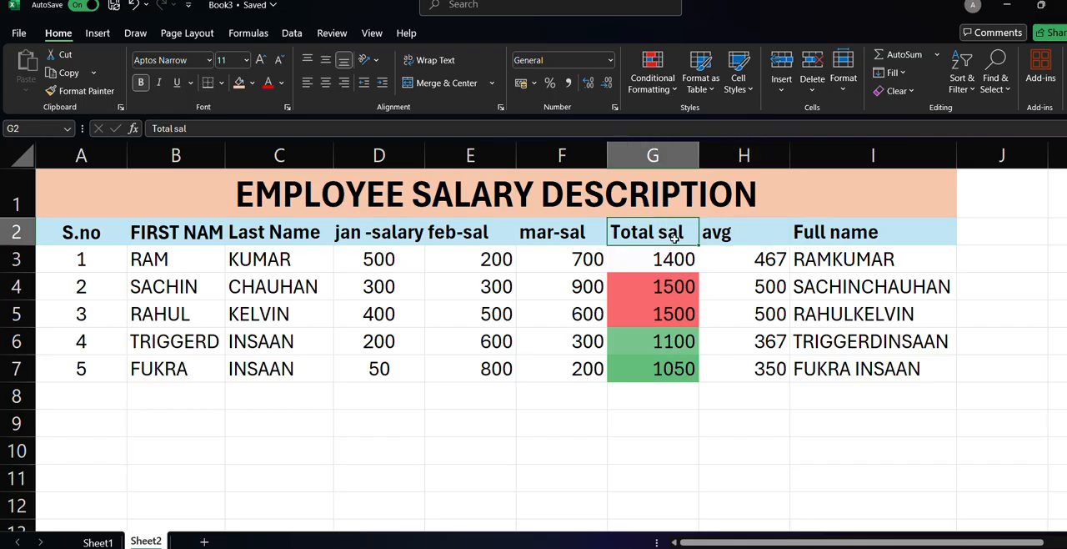
left_click_drag(675, 233, 651, 367)
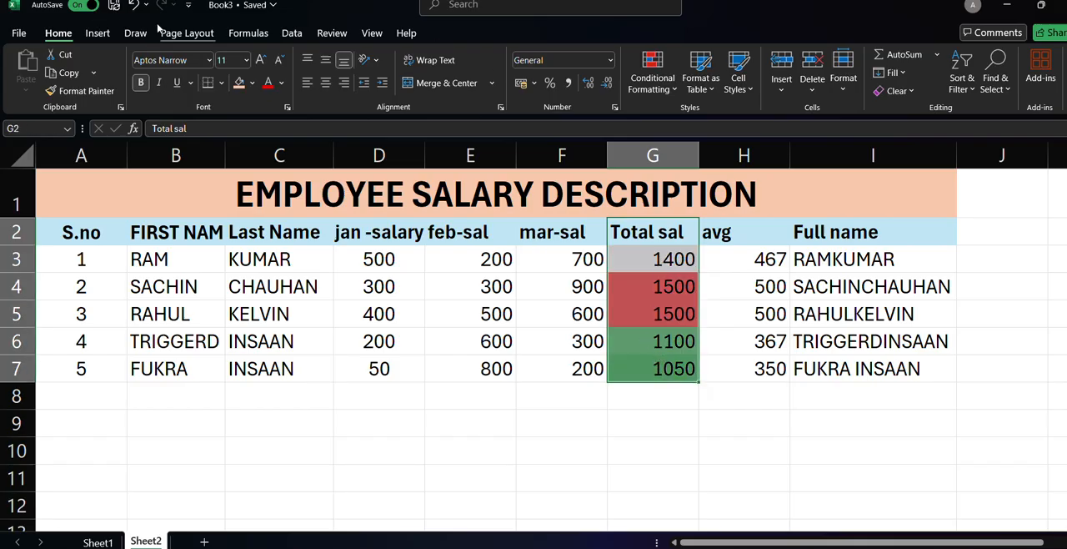
left_click(293, 33)
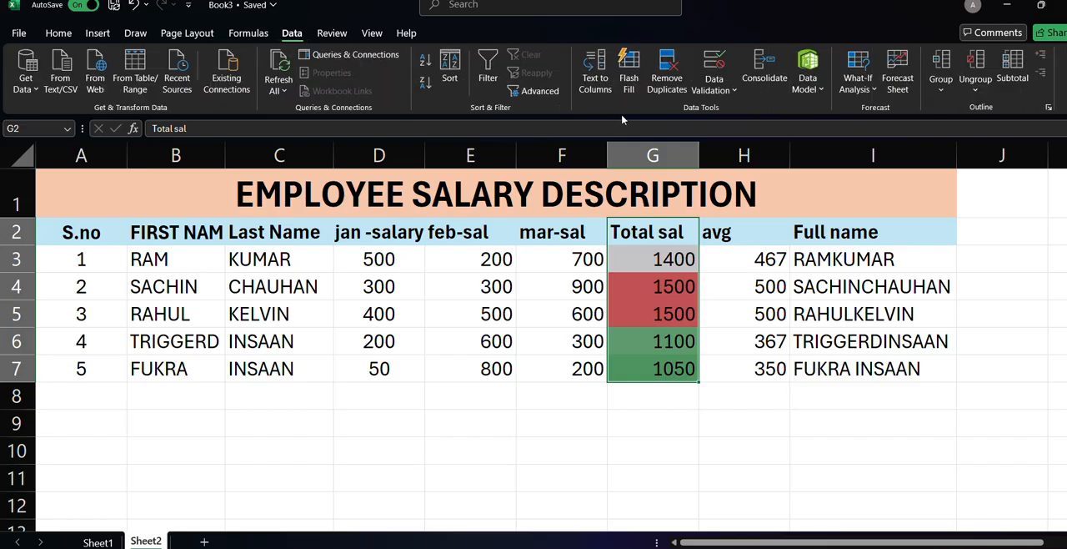
left_click(488, 68)
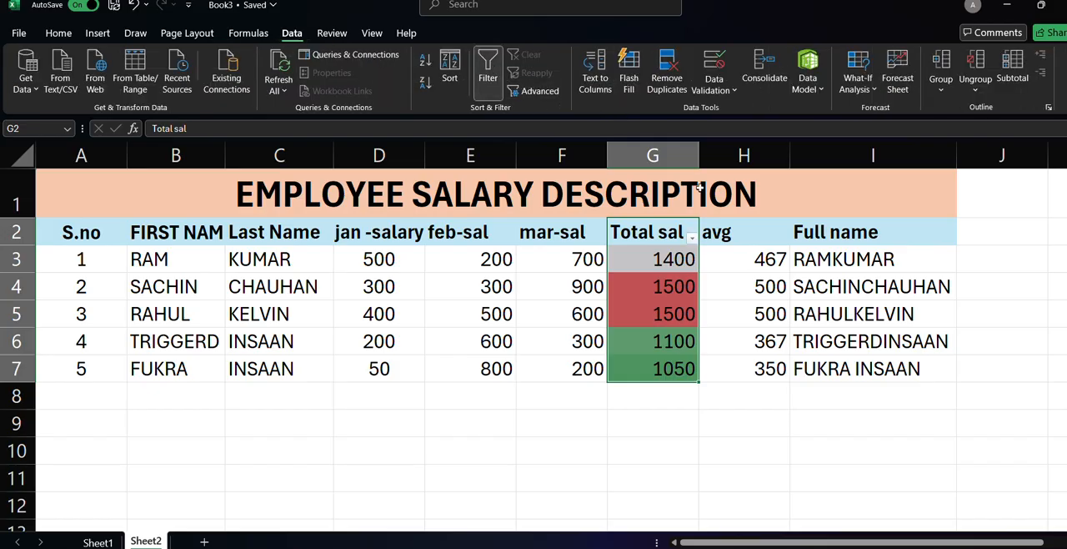
Sort the table by Total sal from smallest to largest, expanding the selection to include the adjacent columns.
left_click(692, 238)
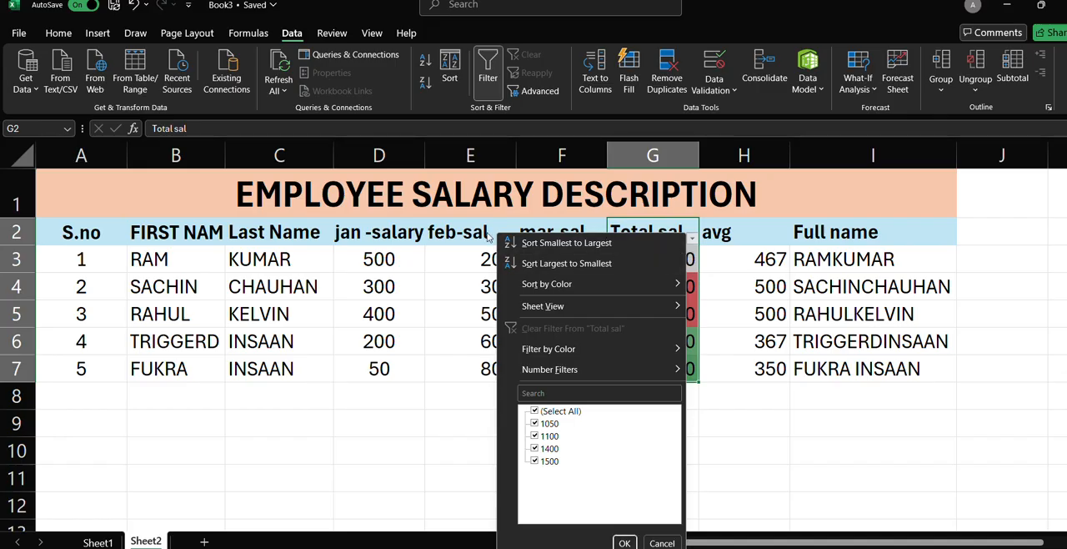
left_click(63, 230)
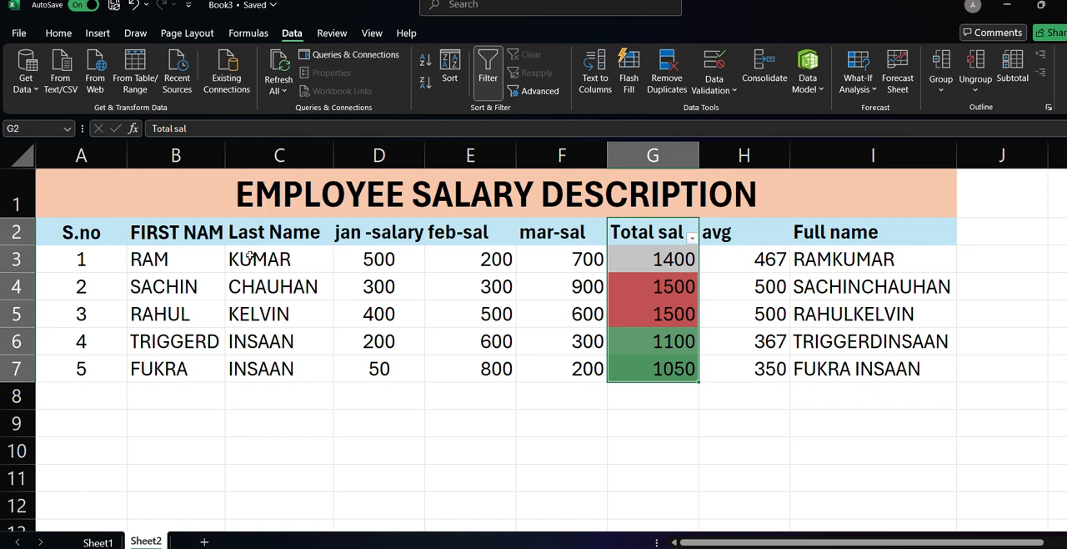
left_click(693, 239)
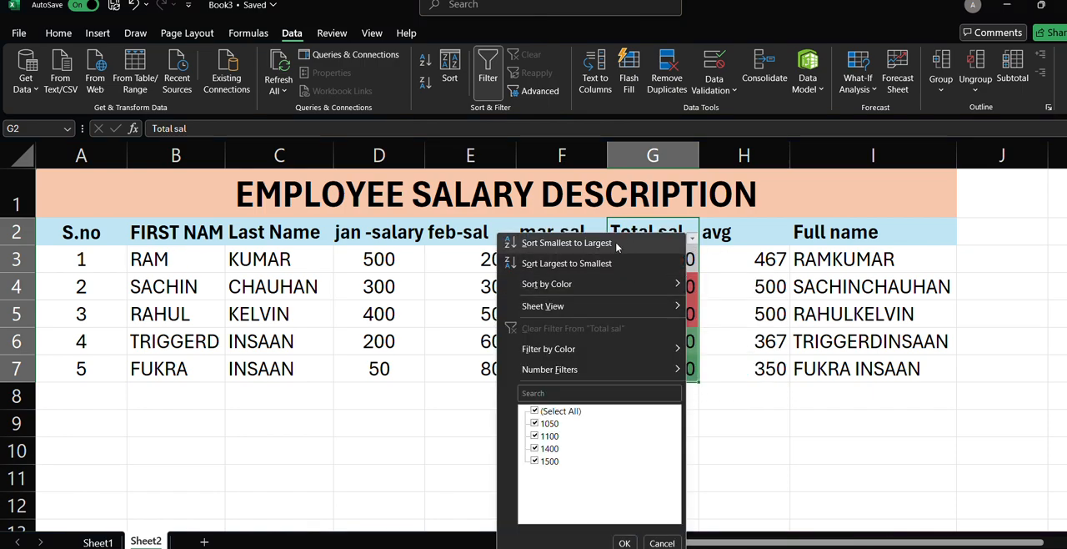
left_click(567, 243)
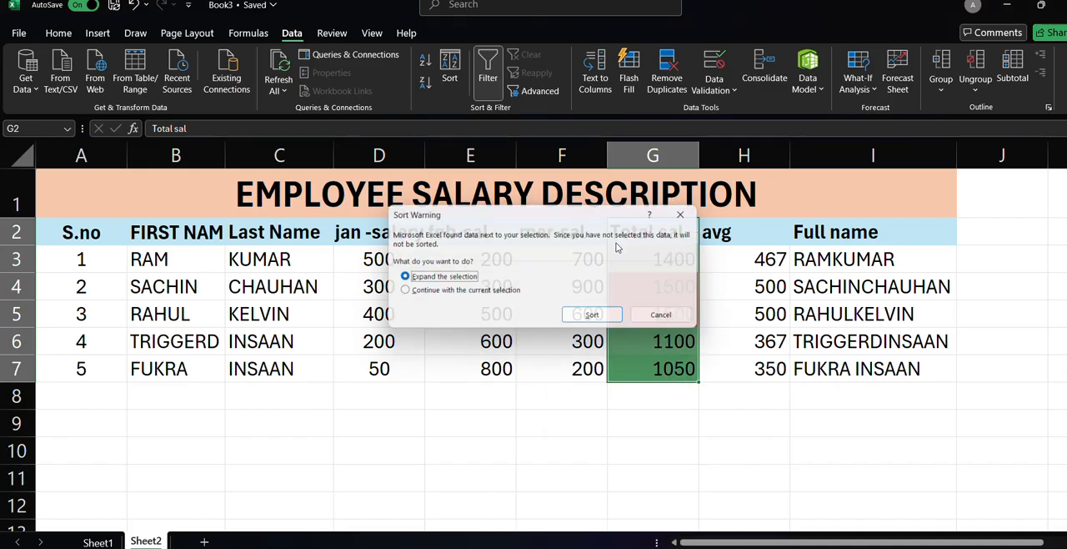
left_click(596, 318)
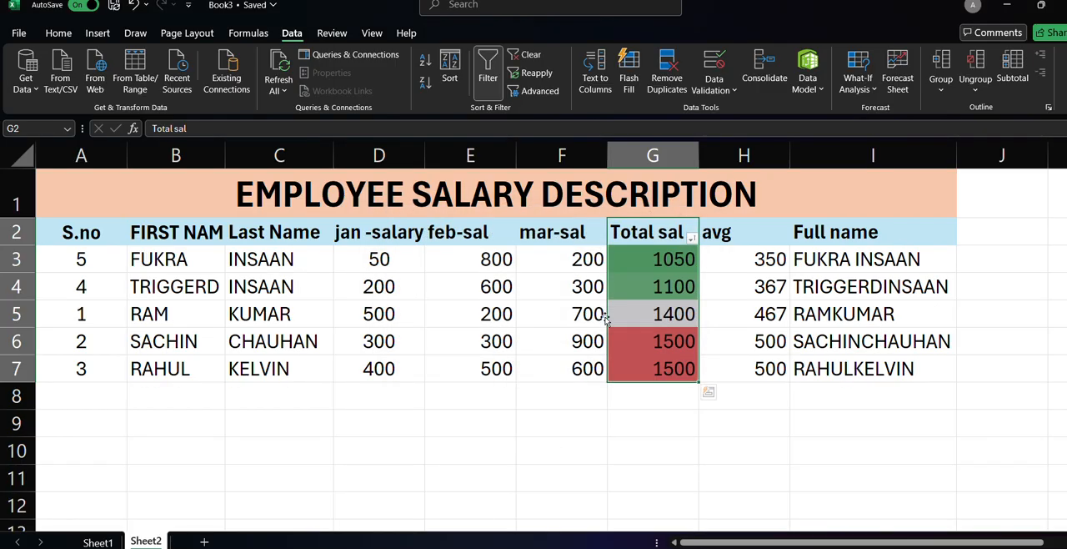